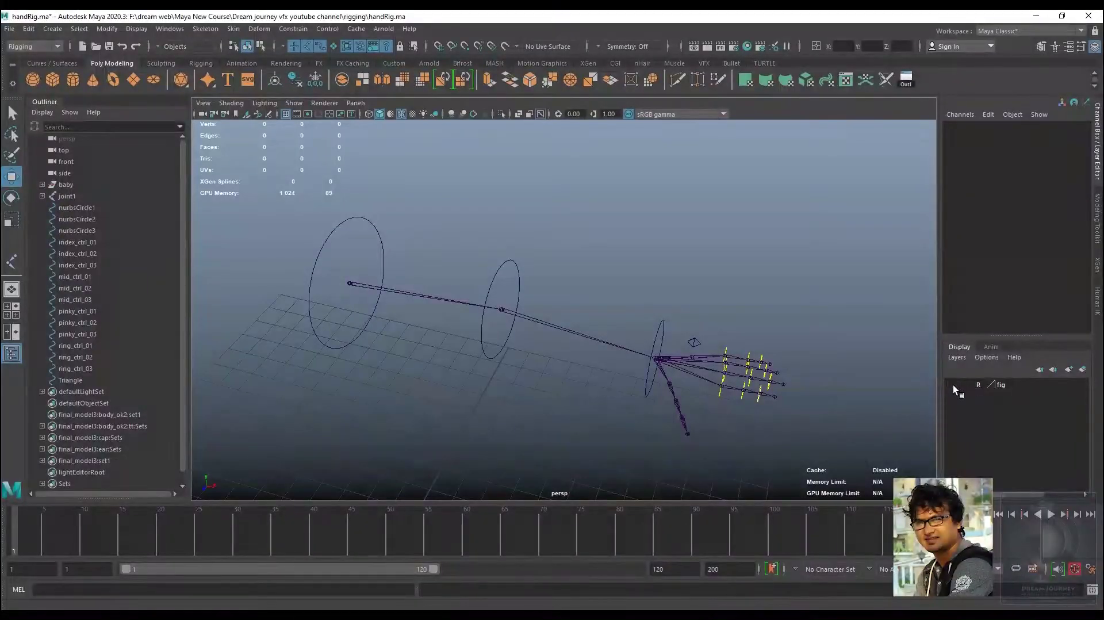
Turn on the fig layer's visibility to show the arm mesh, then select elbow joint2
{"action": "left_click", "coordinate": [952, 385]}
{"action": "mouse_move", "coordinate": [580, 314]}
{"action": "left_mouse_down", "text": "alt"}
{"action": "mouse_move", "coordinate": [527, 302]}
{"action": "mouse_move", "coordinate": [558, 298]}
{"action": "left_mouse_up", "text": "alt"}
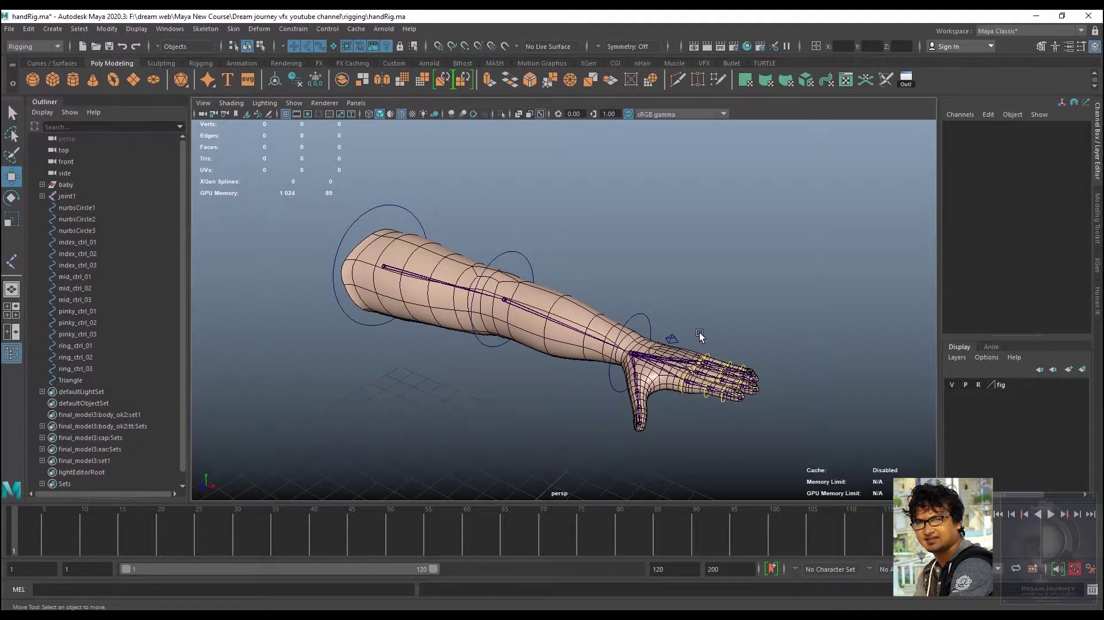
{"action": "left_click_drag", "start_coordinate": [700, 335], "coordinate": [630, 337], "text": "alt"}
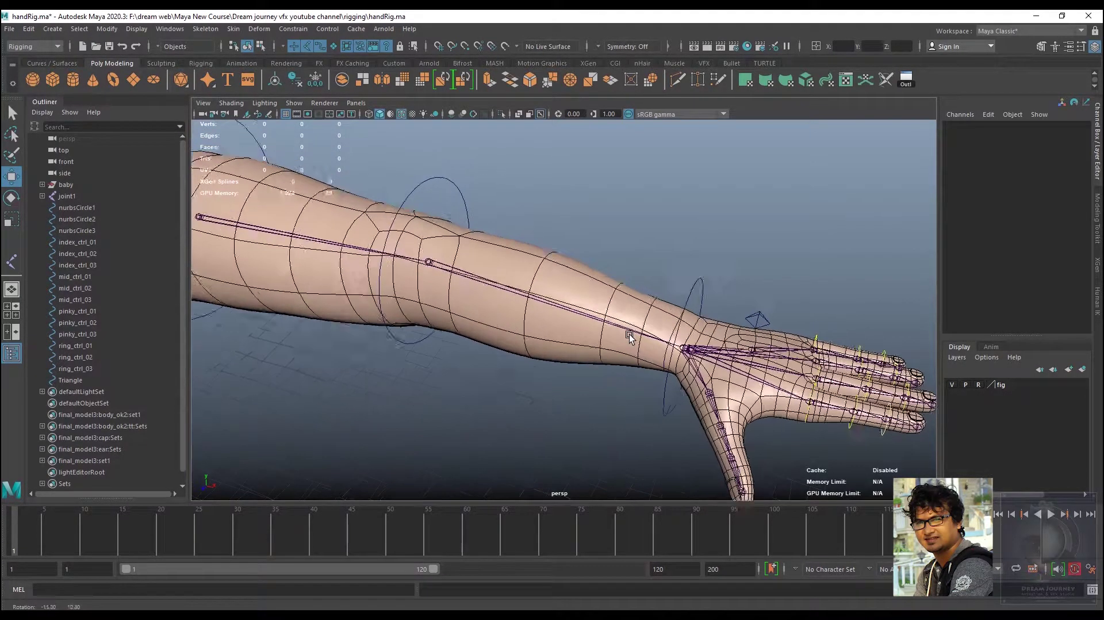
{"action": "mouse_move", "coordinate": [802, 368]}
{"action": "right_mouse_down", "text": "alt"}
{"action": "mouse_move", "coordinate": [512, 322]}
{"action": "mouse_move", "coordinate": [576, 328]}
{"action": "right_mouse_up", "text": "alt"}
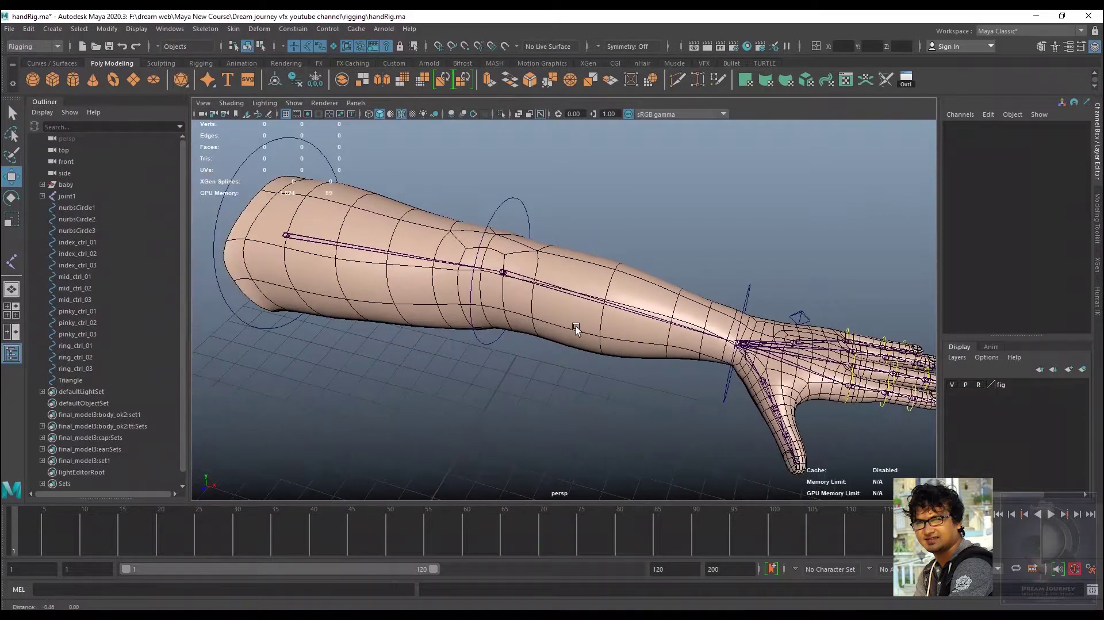
{"action": "mouse_move", "coordinate": [519, 351]}
{"action": "left_mouse_down", "text": "alt"}
{"action": "mouse_move", "coordinate": [508, 342]}
{"action": "mouse_move", "coordinate": [532, 384]}
{"action": "mouse_move", "coordinate": [595, 367]}
{"action": "left_mouse_up", "text": "alt"}
{"action": "left_click_drag", "start_coordinate": [466, 395], "coordinate": [578, 360], "text": "alt"}
{"action": "middle_click_drag", "start_coordinate": [578, 360], "coordinate": [616, 365], "text": "alt"}
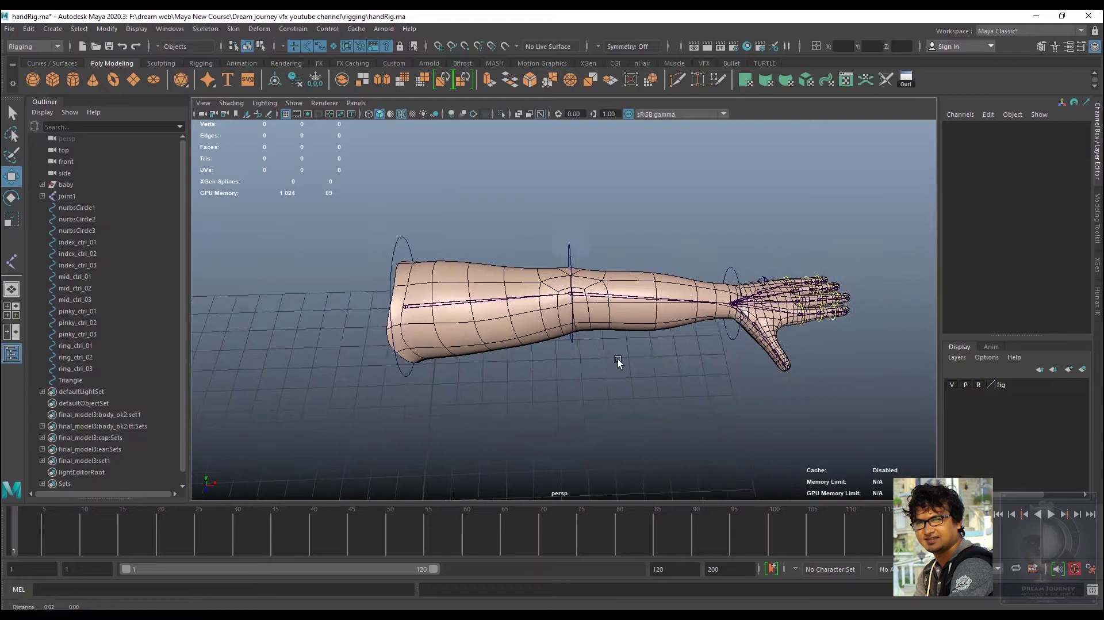
{"action": "right_click_drag", "start_coordinate": [616, 364], "coordinate": [641, 458], "text": "alt"}
{"action": "middle_click_drag", "start_coordinate": [641, 458], "coordinate": [574, 380], "text": "alt"}
{"action": "left_click", "coordinate": [477, 328]}
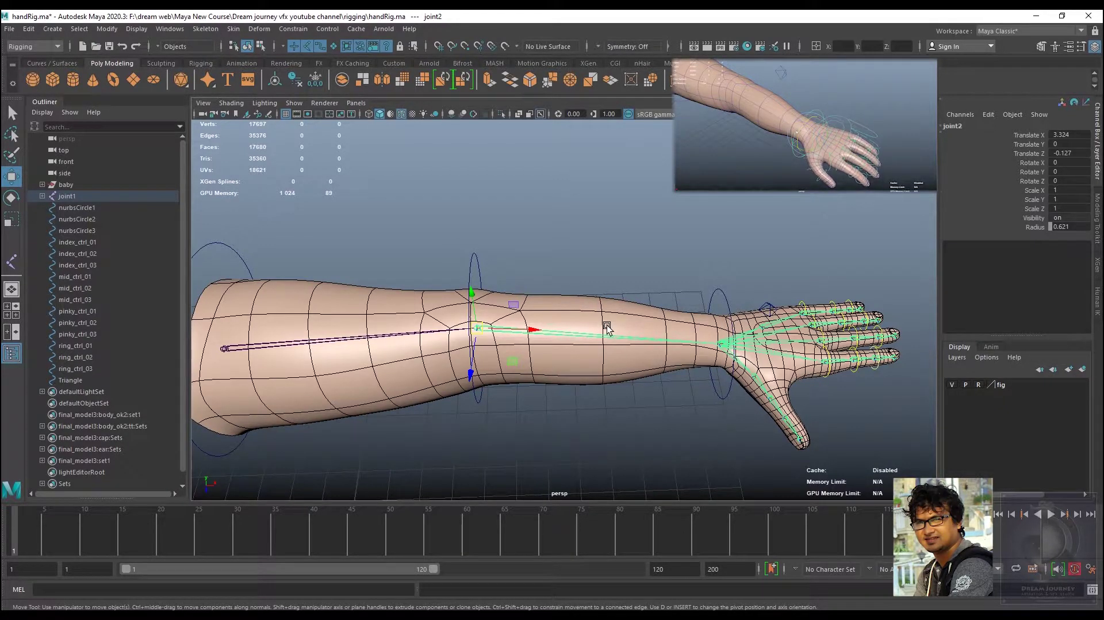
{"action": "left_click", "coordinate": [716, 347]}
{"action": "key", "text": "e"}
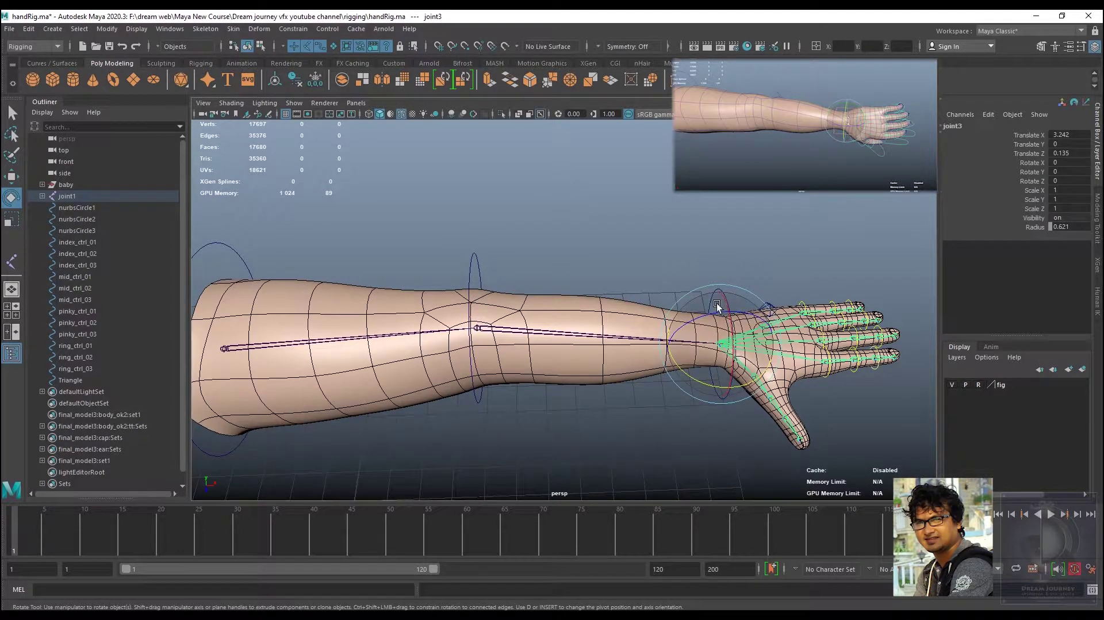
{"action": "left_click_drag", "start_coordinate": [716, 305], "coordinate": [744, 352]}
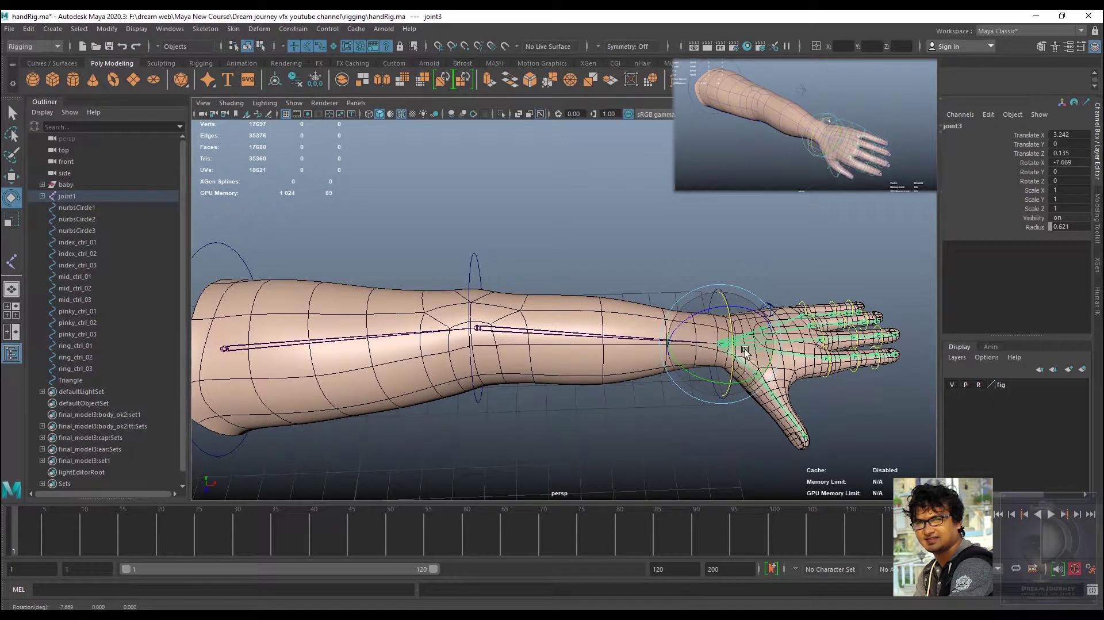
{"action": "key", "text": "ctrl+z"}
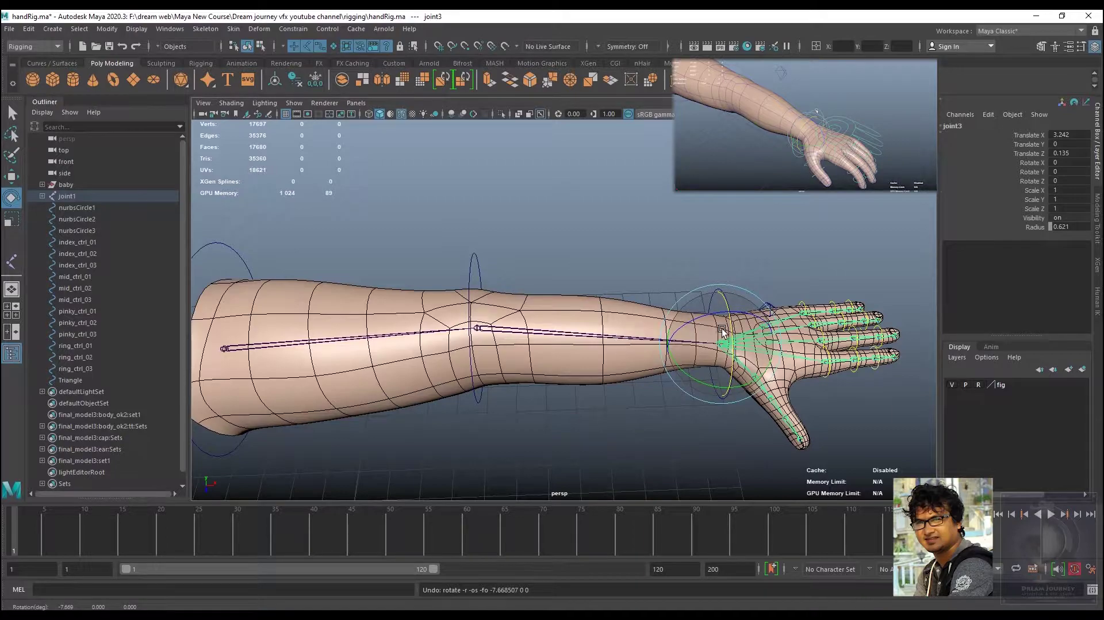
{"action": "mouse_move", "coordinate": [719, 297]}
{"action": "left_mouse_down"}
{"action": "mouse_move", "coordinate": [735, 305]}
{"action": "mouse_move", "coordinate": [712, 342]}
{"action": "left_mouse_up"}
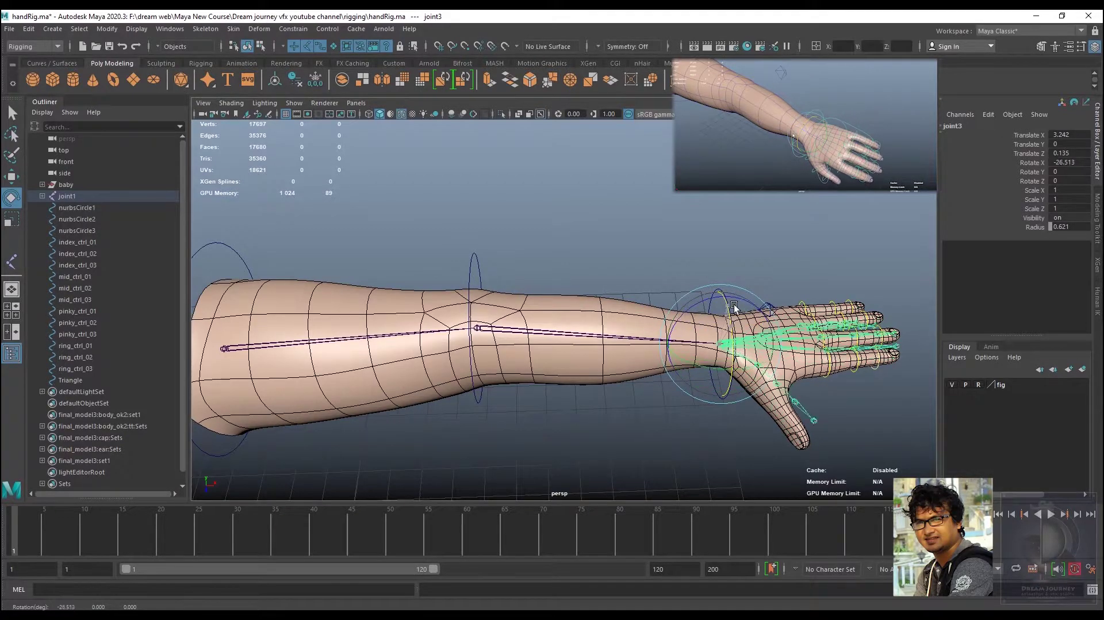
{"action": "key", "text": "ctrl+z"}
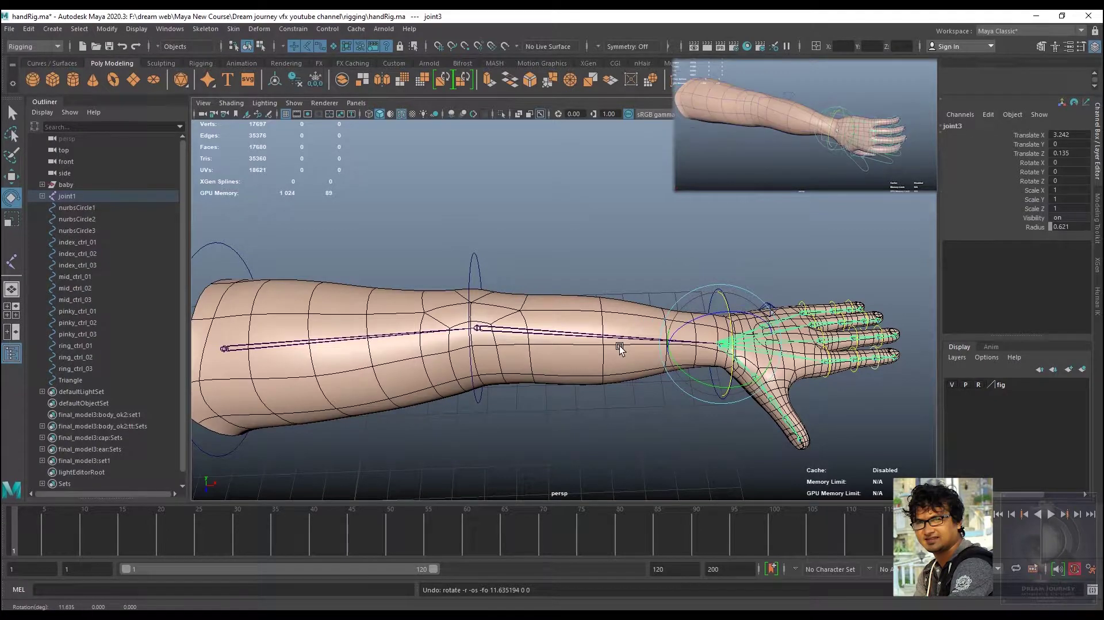
{"action": "mouse_move", "coordinate": [626, 368]}
{"action": "left_mouse_down", "text": "alt"}
{"action": "mouse_move", "coordinate": [649, 393]}
{"action": "mouse_move", "coordinate": [664, 392]}
{"action": "mouse_move", "coordinate": [636, 364]}
{"action": "mouse_move", "coordinate": [608, 382]}
{"action": "mouse_move", "coordinate": [652, 375]}
{"action": "left_mouse_up", "text": "alt"}
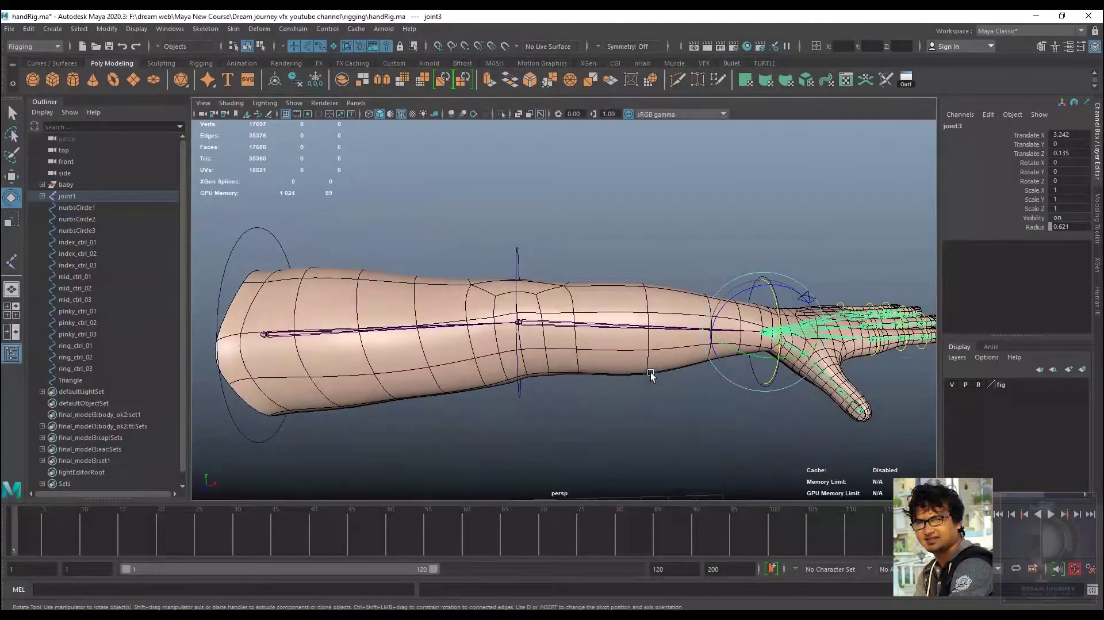
Select elbow joint2 with the Move tool and hide the fig layer's arm mesh
{"action": "left_click", "coordinate": [623, 236]}
{"action": "left_click_drag", "start_coordinate": [561, 325], "coordinate": [537, 275], "text": "alt"}
{"action": "scroll", "coordinate": [515, 326], "scroll_direction": "up", "scroll_amount": 3}
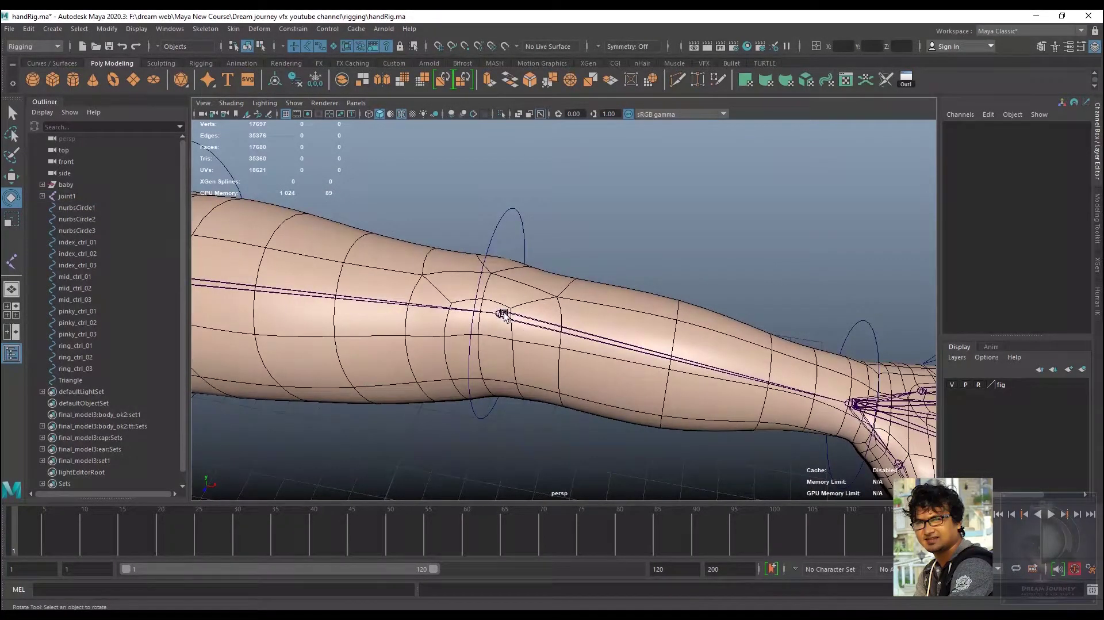
{"action": "left_click", "coordinate": [503, 312]}
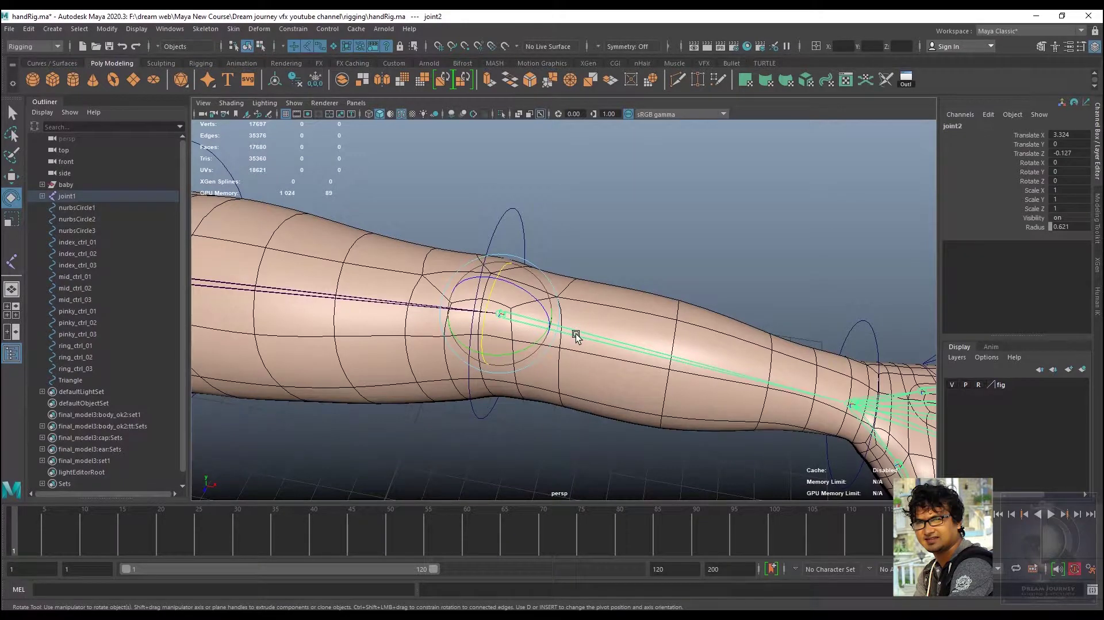
{"action": "key", "text": "w"}
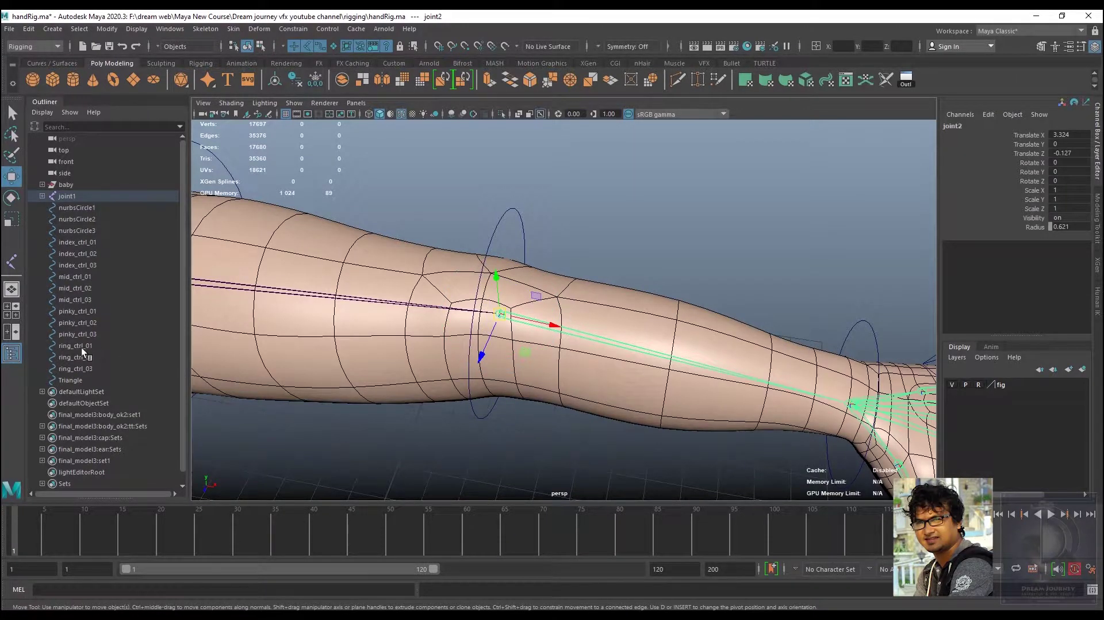
{"action": "left_click", "coordinate": [951, 384]}
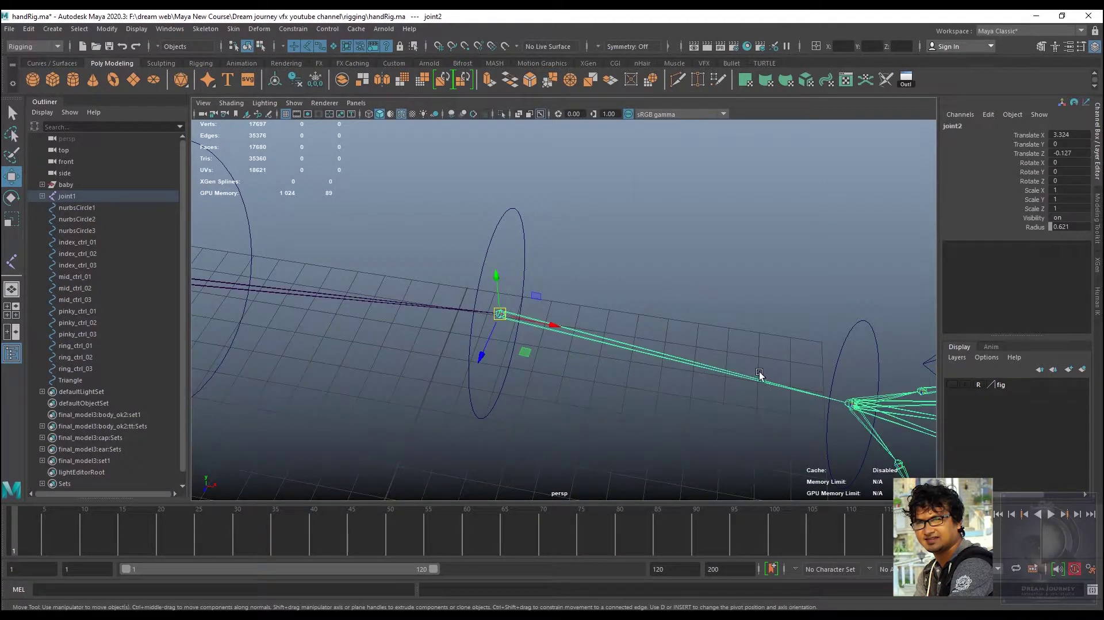
Switch to the top orthographic view, zoom in on the forearm, and reselect joint2
{"action": "key", "text": "space"}
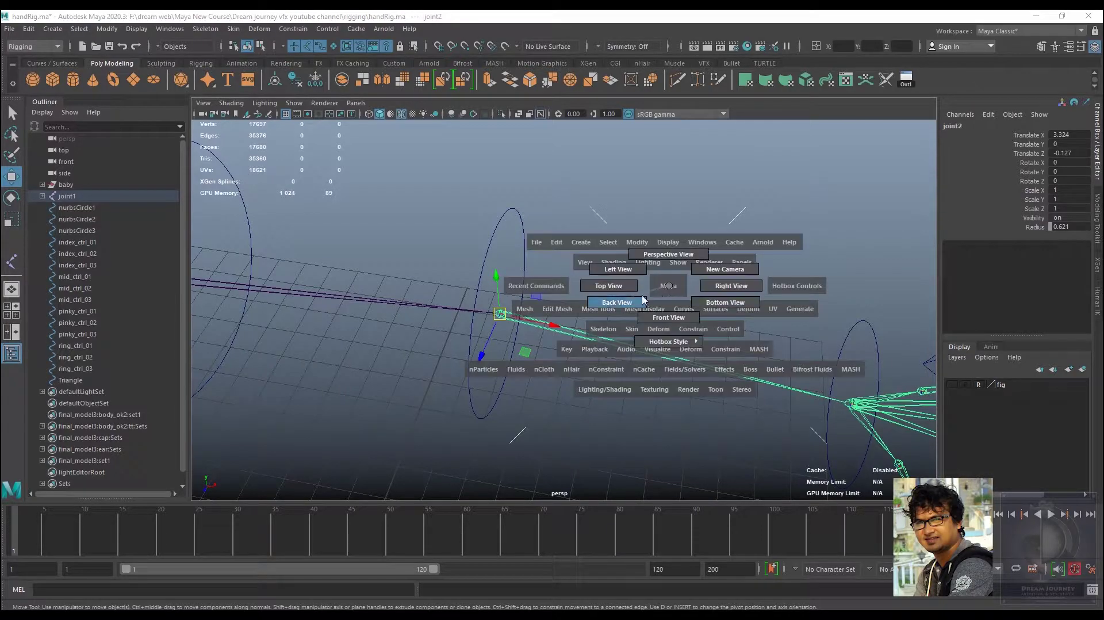
{"action": "left_click_drag", "start_coordinate": [671, 288], "coordinate": [602, 291]}
{"action": "scroll", "coordinate": [517, 333], "scroll_direction": "down", "scroll_amount": 5}
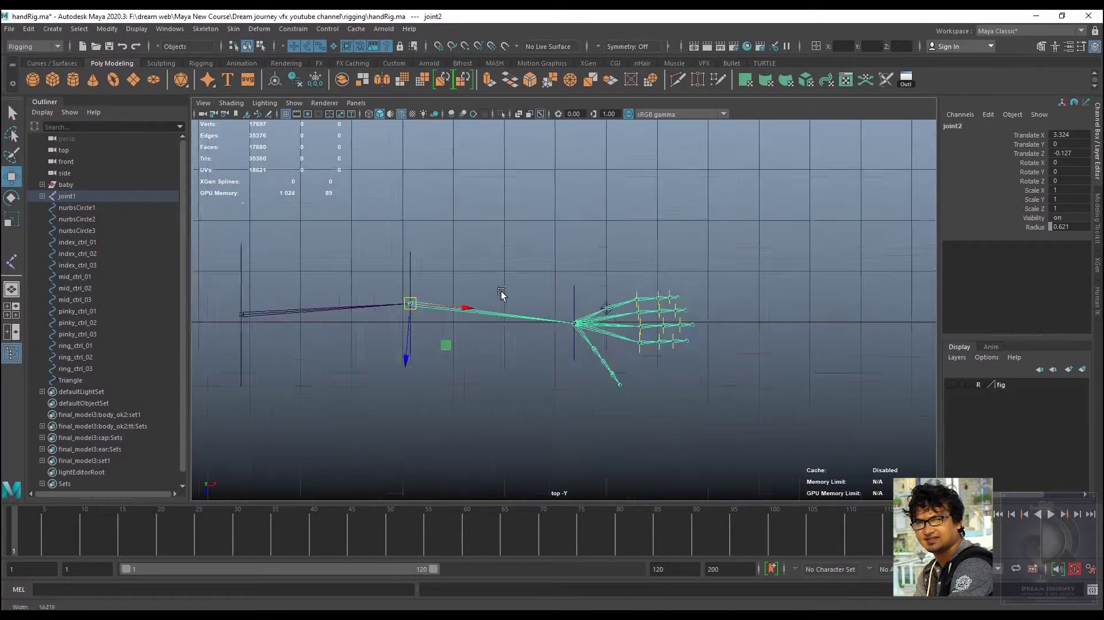
{"action": "scroll", "coordinate": [502, 291], "scroll_direction": "up", "scroll_amount": 3}
{"action": "scroll", "coordinate": [563, 264], "scroll_direction": "up", "scroll_amount": 3}
{"action": "scroll", "coordinate": [706, 353], "scroll_direction": "up", "scroll_amount": 2}
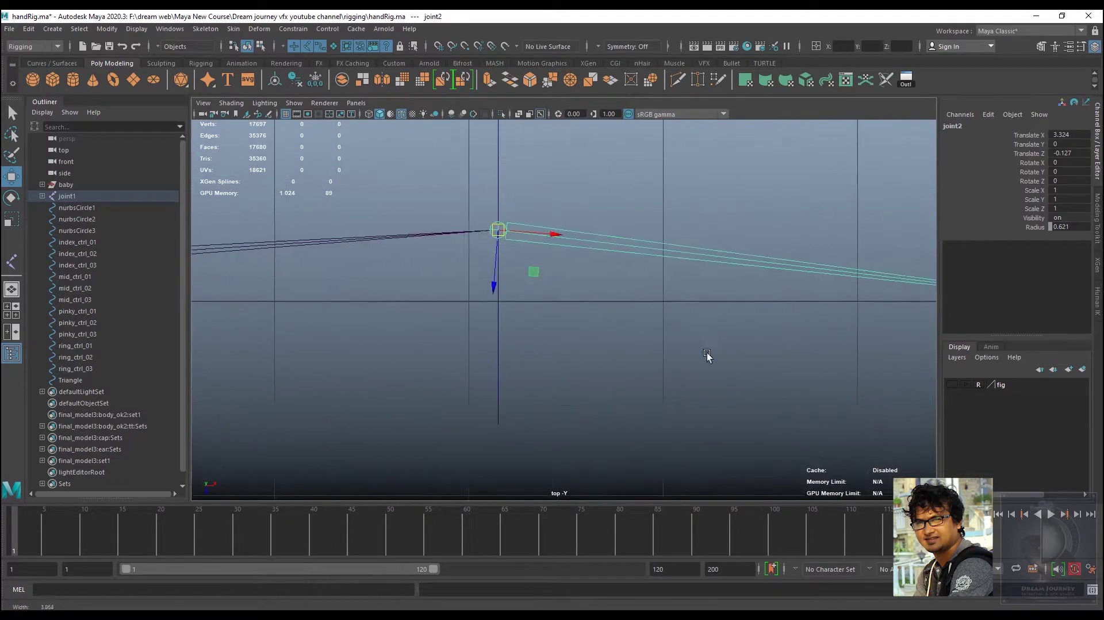
{"action": "scroll", "coordinate": [616, 391], "scroll_direction": "up", "scroll_amount": 2}
{"action": "left_click", "coordinate": [511, 216]}
{"action": "left_click", "coordinate": [422, 276]}
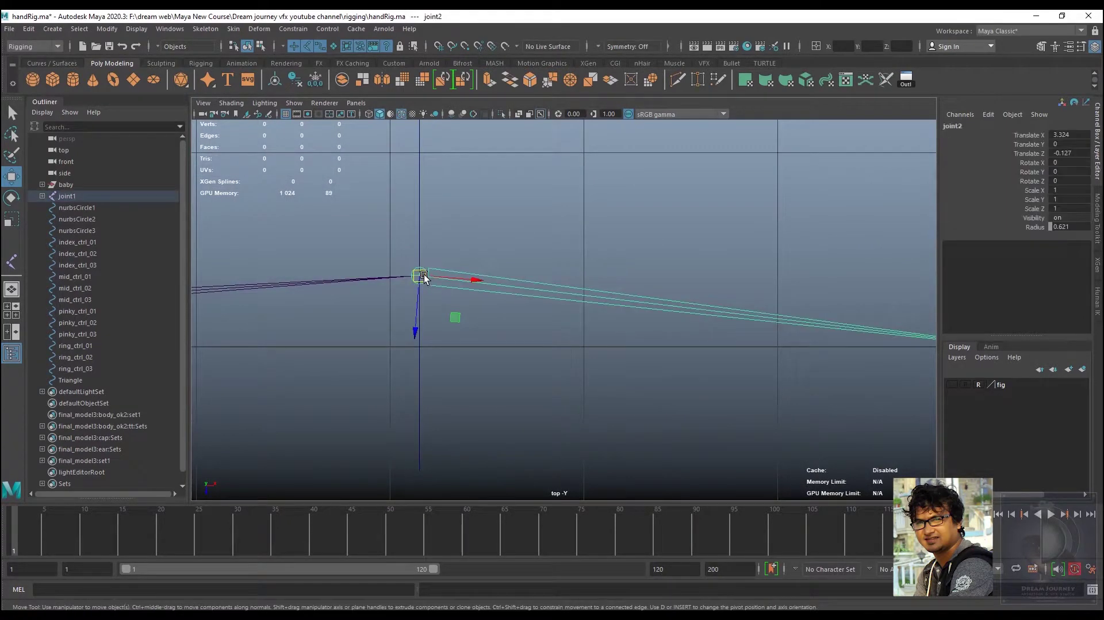
{"action": "left_click", "coordinate": [206, 29]}
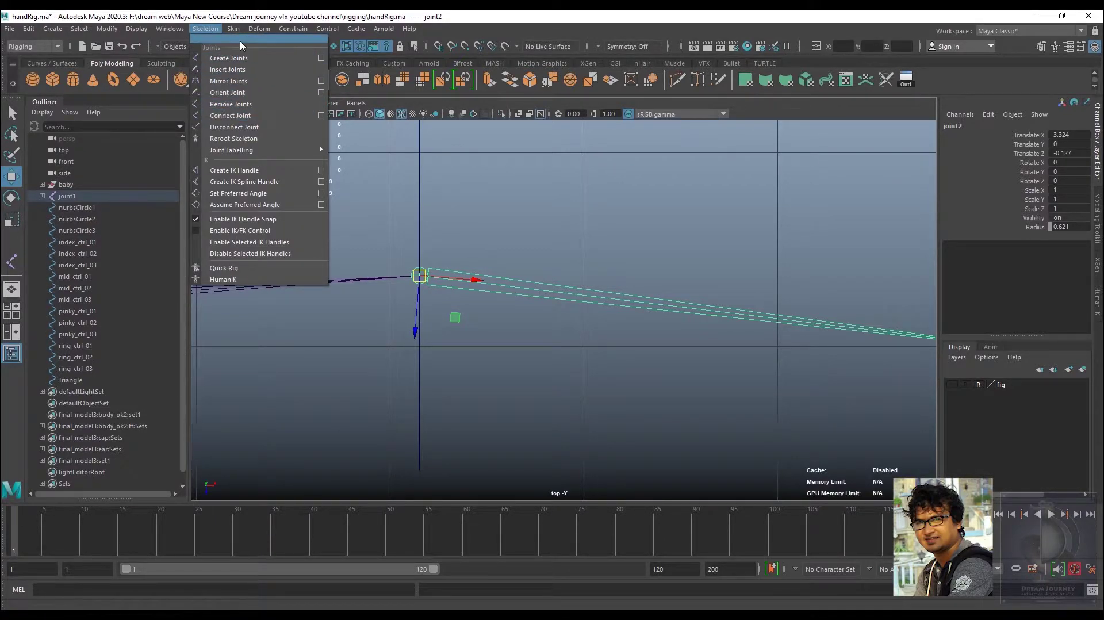
Using a torn-off Skeleton menu, insert joint5 into the forearm between elbow and wrist
{"action": "left_click", "coordinate": [259, 40]}
{"action": "mouse_move", "coordinate": [251, 17]}
{"action": "left_mouse_down"}
{"action": "mouse_move", "coordinate": [602, 185]}
{"action": "mouse_move", "coordinate": [845, 180]}
{"action": "left_mouse_up"}
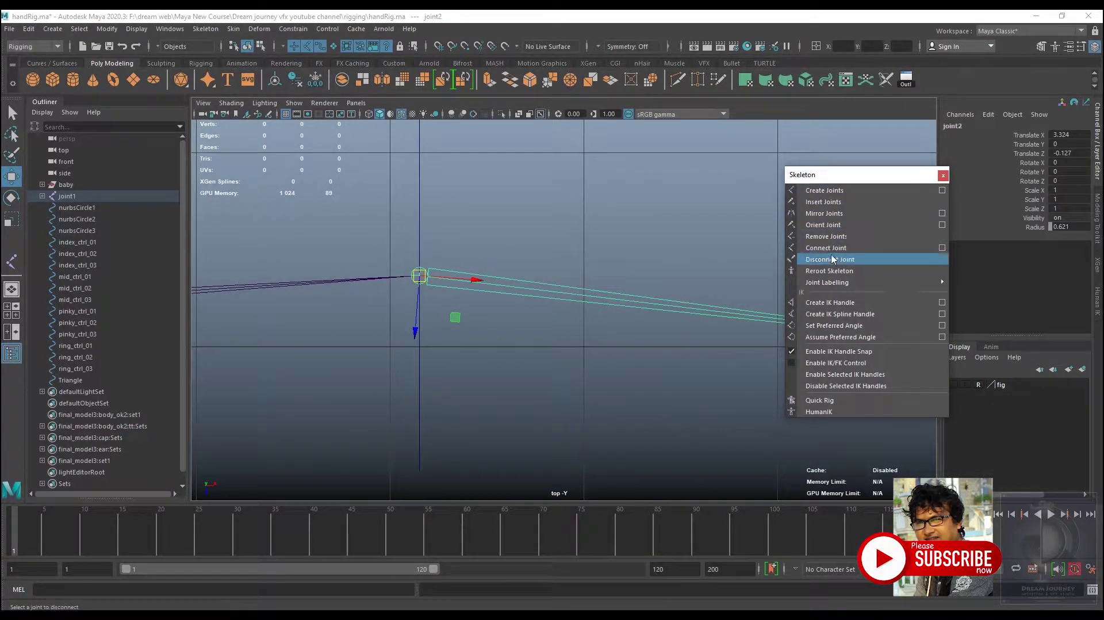
{"action": "left_click", "coordinate": [816, 201]}
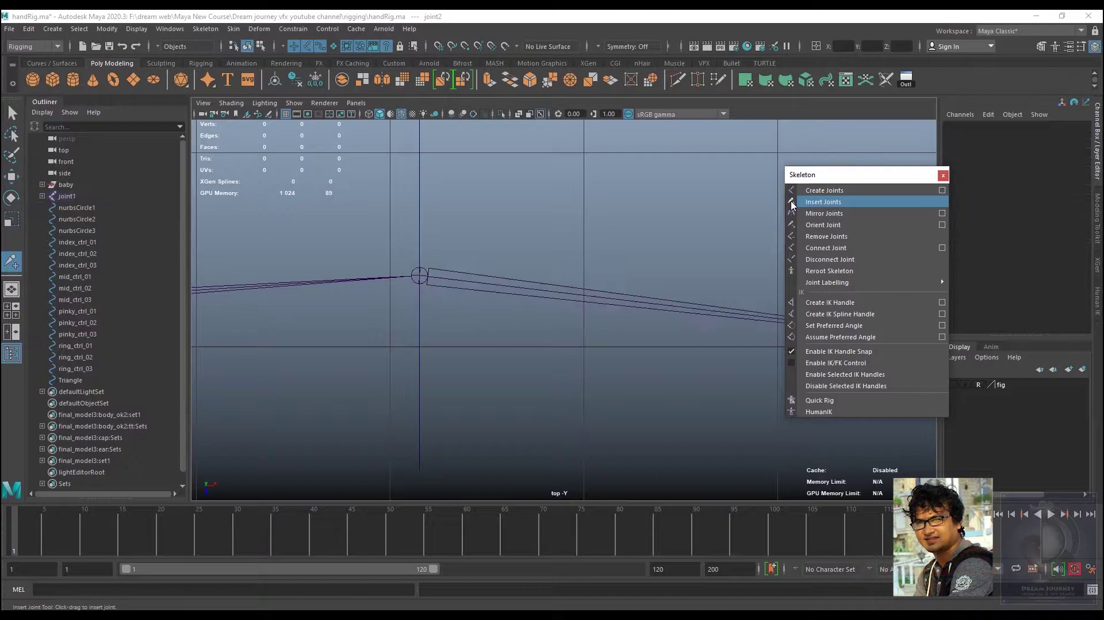
{"action": "left_click_drag", "start_coordinate": [426, 276], "coordinate": [609, 291]}
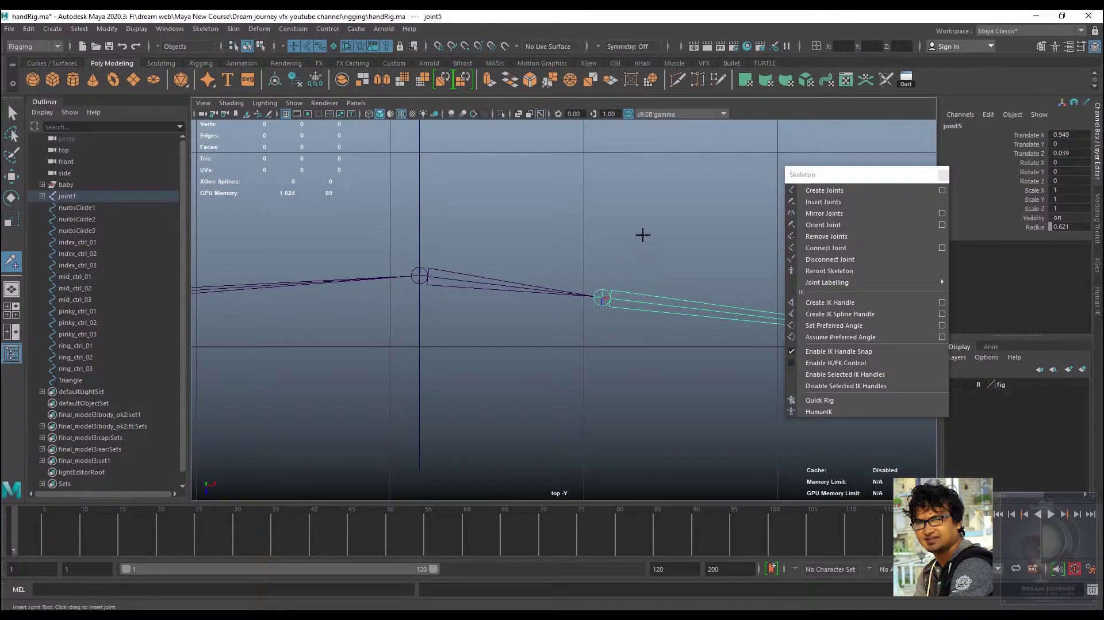
{"action": "key", "text": "w"}
{"action": "left_click", "coordinate": [643, 235]}
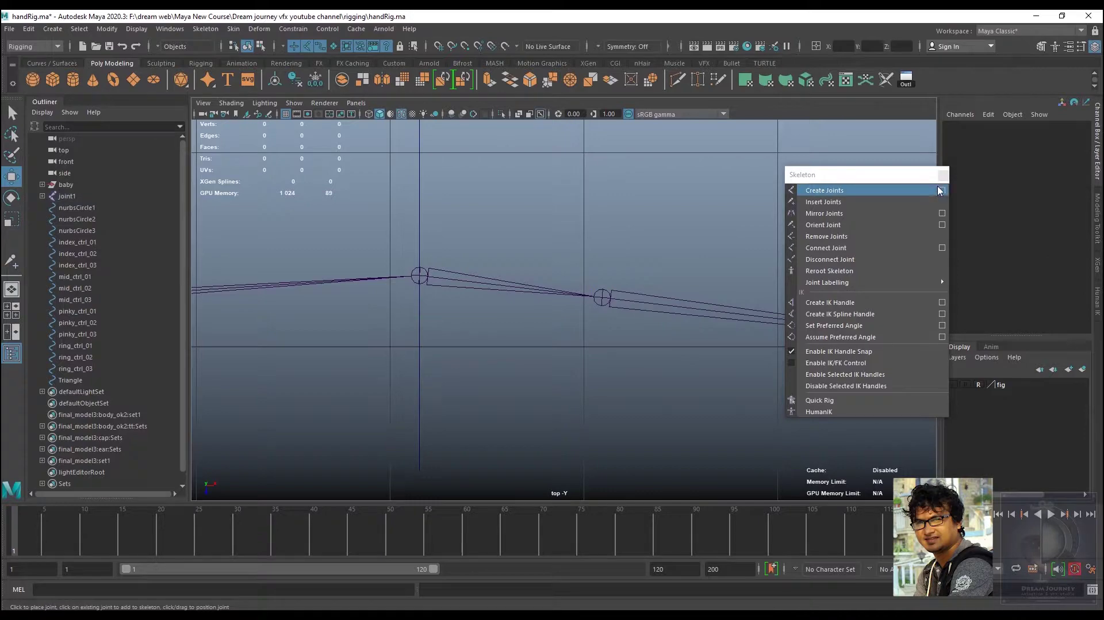
{"action": "left_click", "coordinate": [943, 175]}
{"action": "left_click_drag", "start_coordinate": [521, 274], "coordinate": [500, 256]}
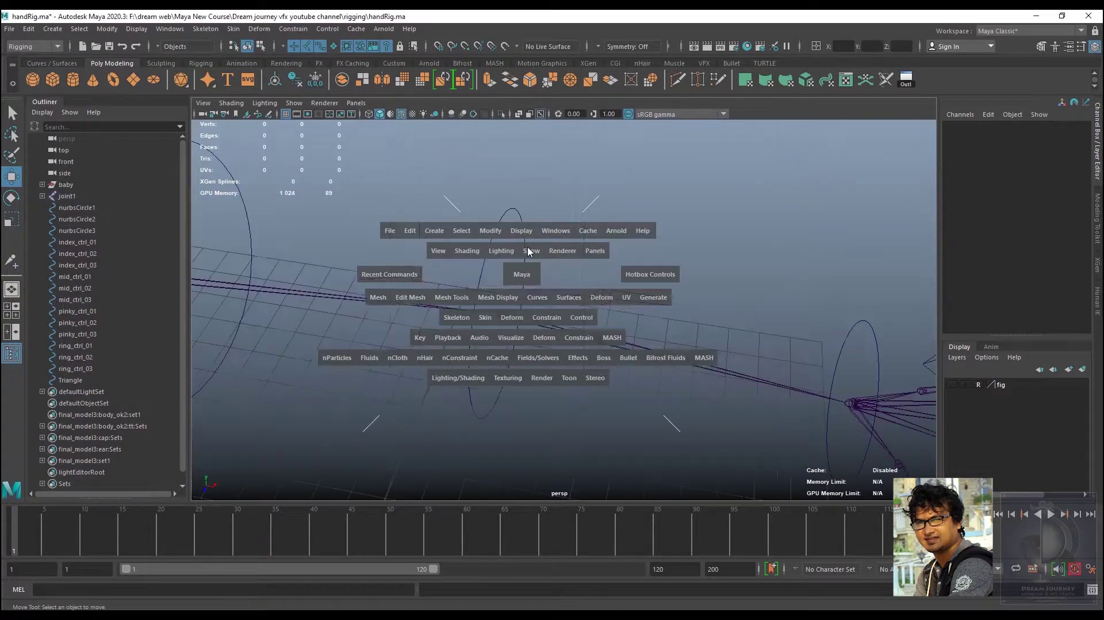
{"action": "mouse_move", "coordinate": [592, 353]}
{"action": "left_mouse_down", "text": "alt"}
{"action": "mouse_move", "coordinate": [550, 323]}
{"action": "mouse_move", "coordinate": [609, 372]}
{"action": "mouse_move", "coordinate": [577, 352]}
{"action": "mouse_move", "coordinate": [662, 392]}
{"action": "left_mouse_up", "text": "alt"}
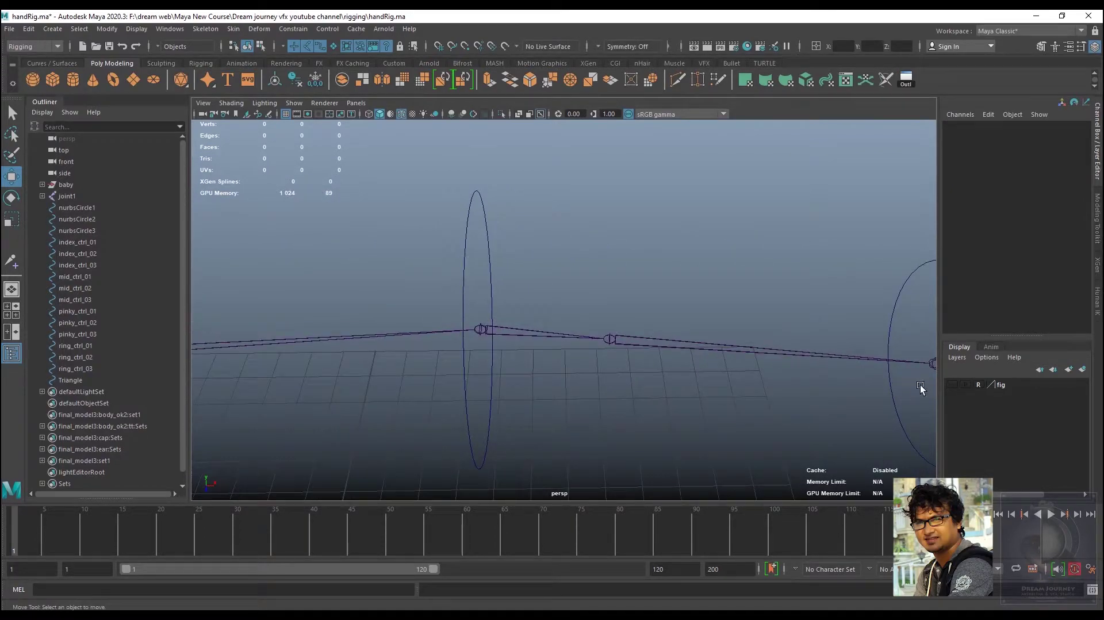
{"action": "left_click", "coordinate": [952, 385]}
{"action": "scroll", "coordinate": [575, 345], "scroll_direction": "down", "scroll_amount": 5}
{"action": "left_click_drag", "start_coordinate": [575, 339], "coordinate": [592, 350], "text": "alt"}
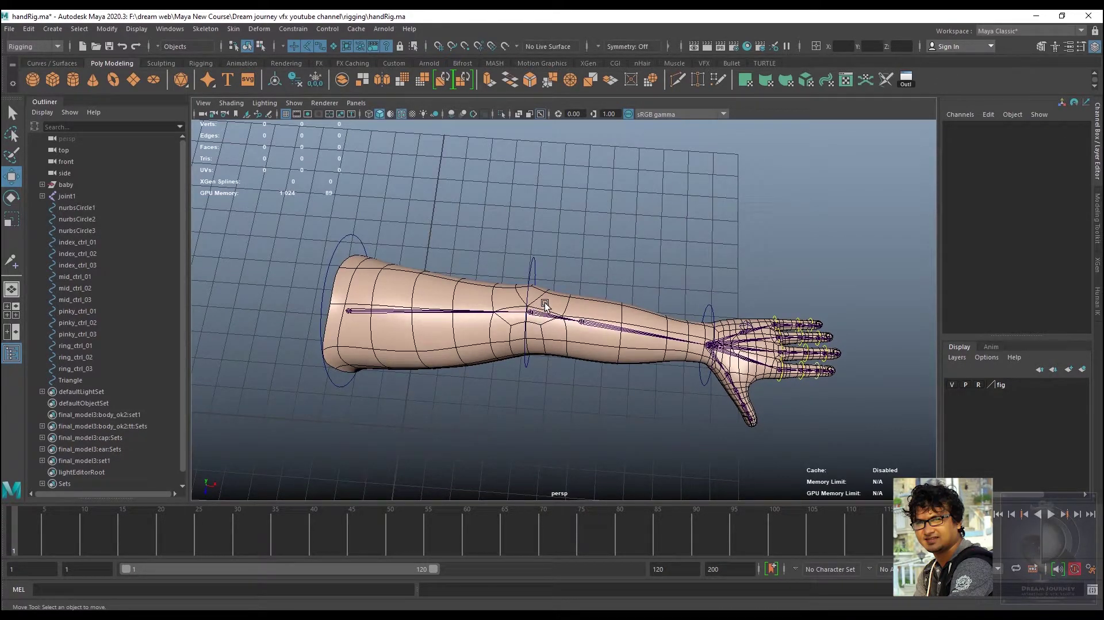
{"action": "left_click", "coordinate": [581, 321]}
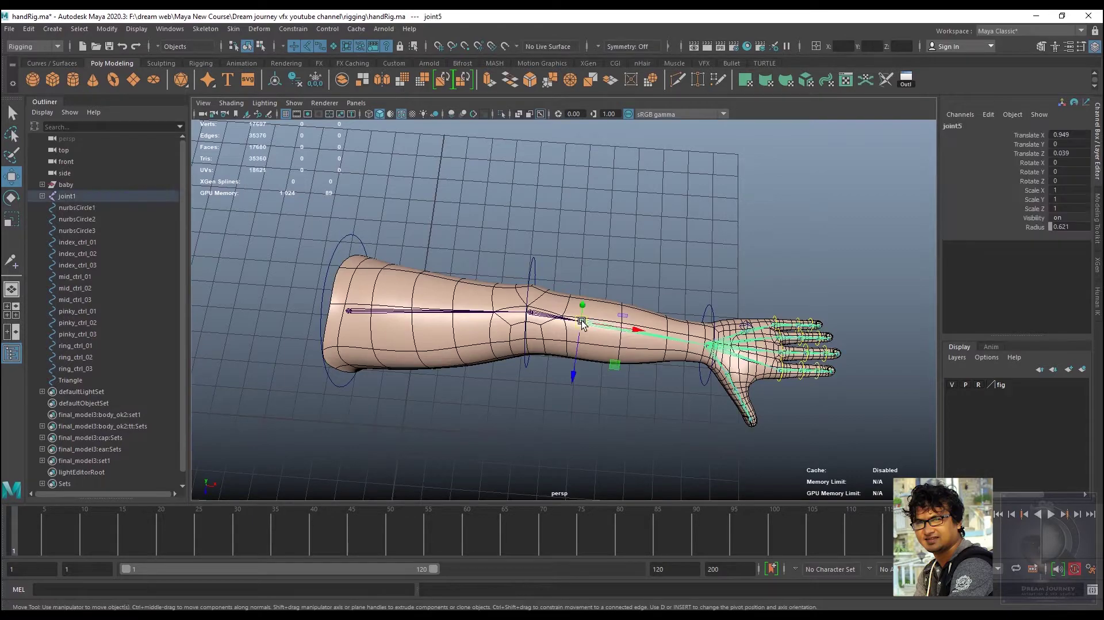
{"action": "scroll", "coordinate": [660, 430], "scroll_direction": "up", "scroll_amount": 2}
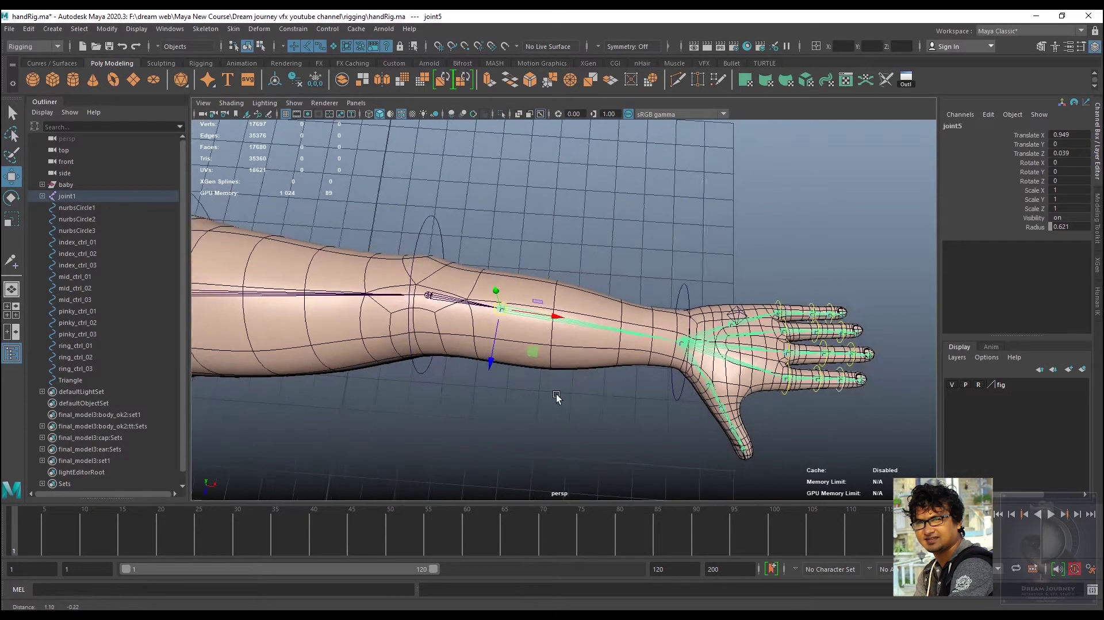
{"action": "scroll", "coordinate": [556, 395], "scroll_direction": "up", "scroll_amount": 2}
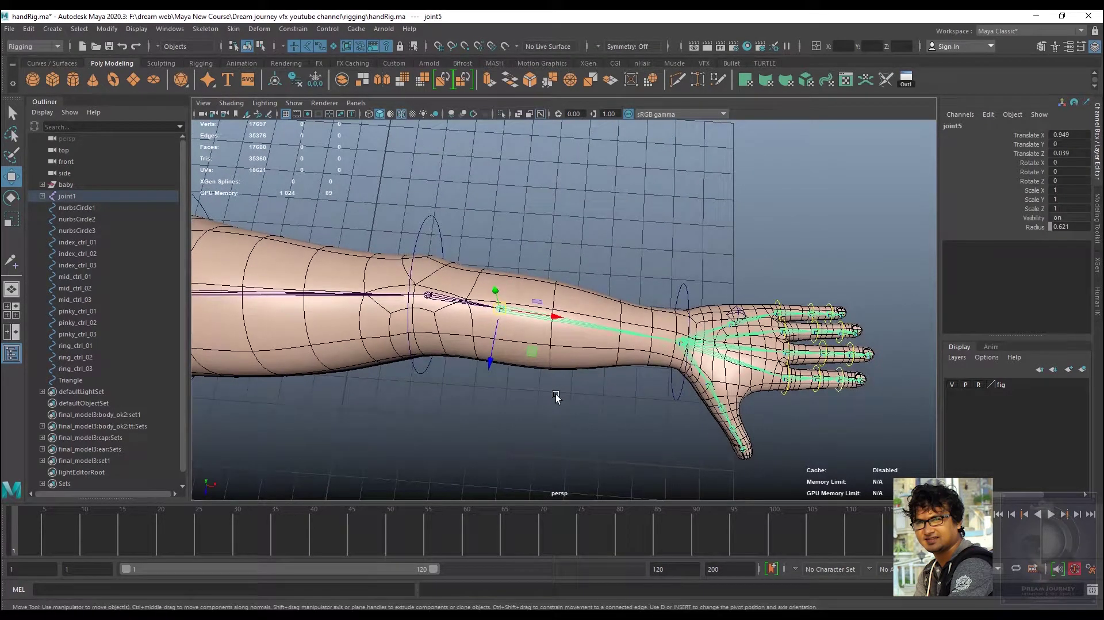
{"action": "left_click", "coordinate": [681, 340]}
{"action": "key", "text": "e"}
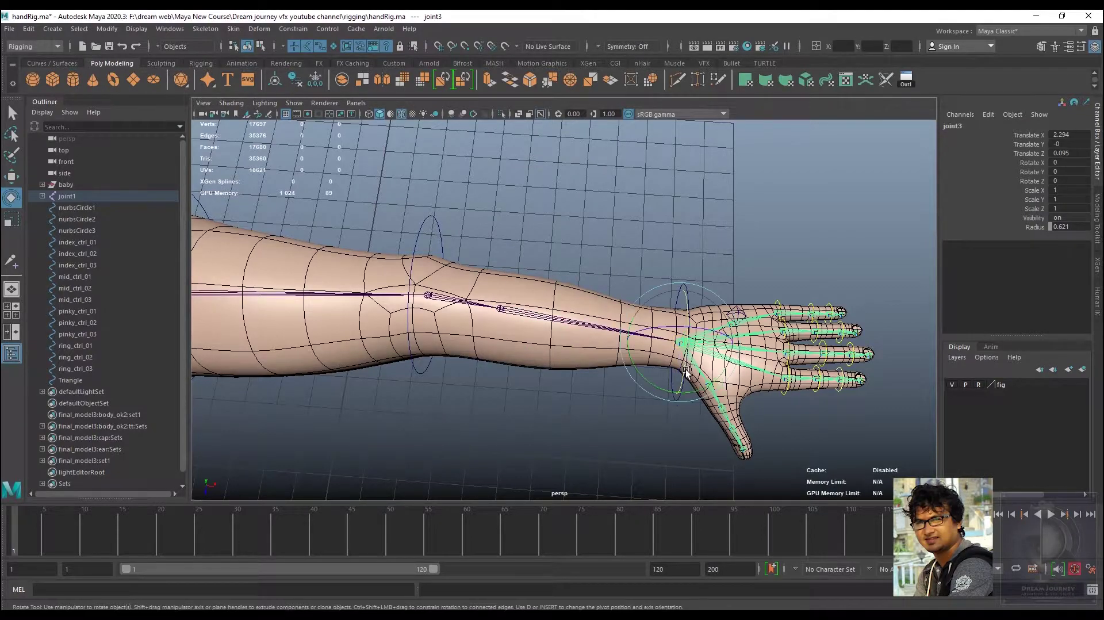
{"action": "left_click_drag", "start_coordinate": [617, 391], "coordinate": [563, 368], "text": "alt"}
{"action": "middle_click_drag", "start_coordinate": [563, 368], "coordinate": [517, 328]}
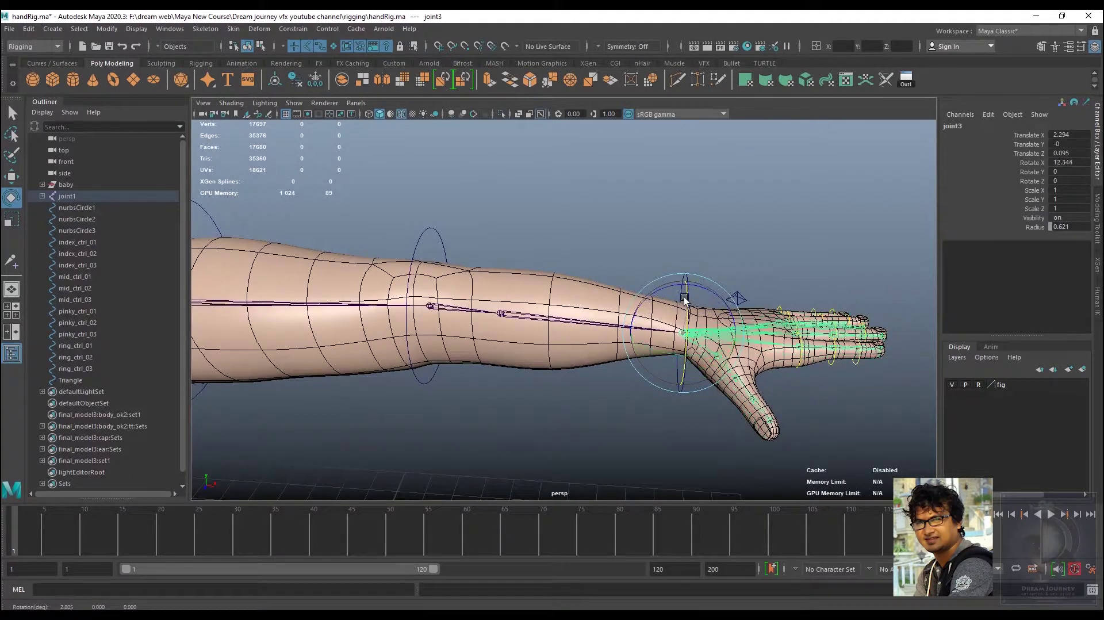
{"action": "left_click", "coordinate": [499, 314]}
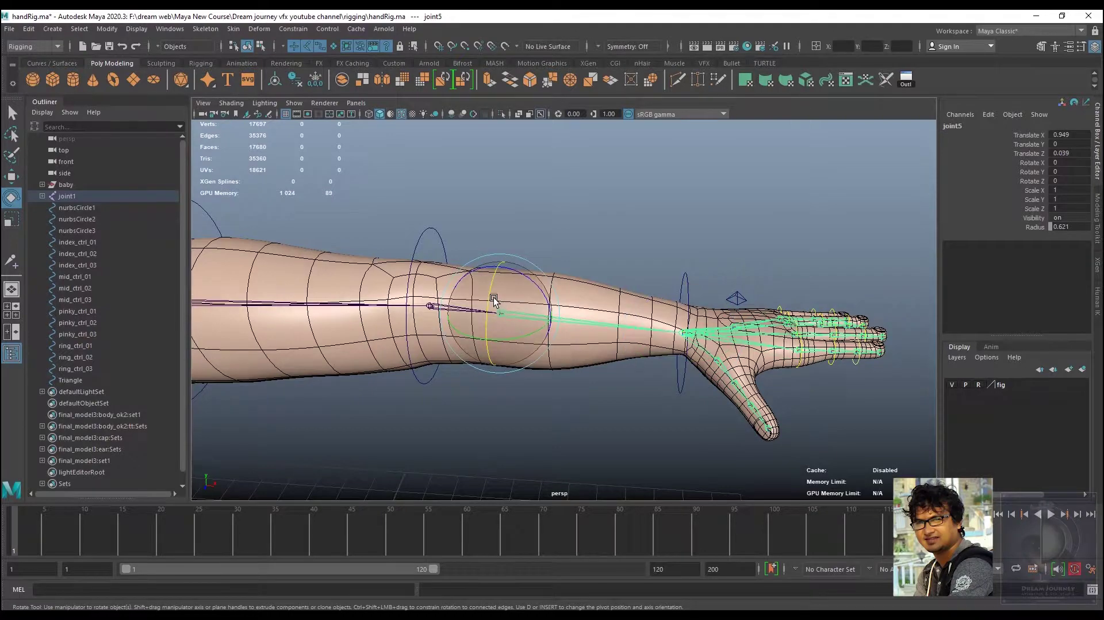
{"action": "key", "text": "ctrl+z"}
{"action": "key", "text": "ctrl+z"}
{"action": "key", "text": "ctrl+z"}
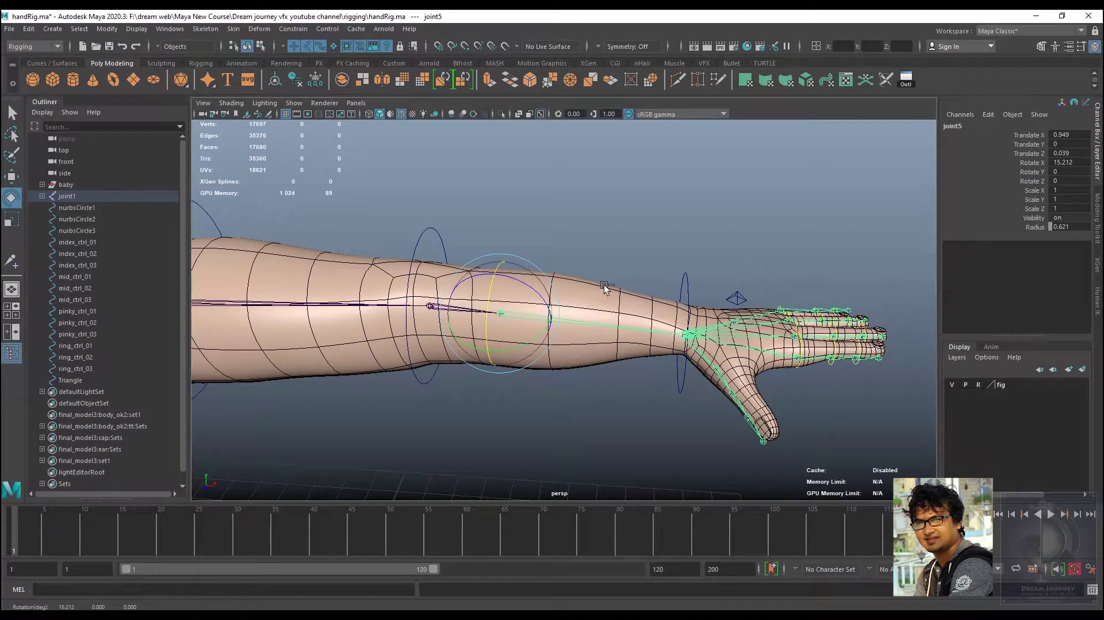
{"action": "key", "text": "ctrl+z"}
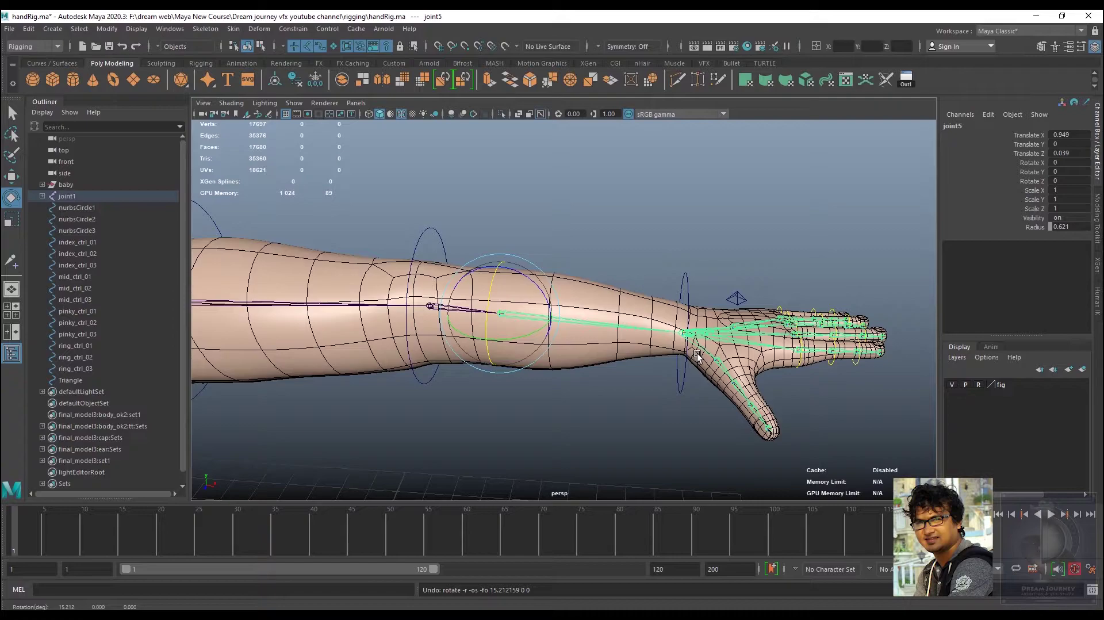
In top view, slide joint5 along X toward the wrist to Translate X 1.189
{"action": "left_click_drag", "start_coordinate": [542, 398], "coordinate": [600, 385], "text": "alt"}
{"action": "key", "text": "w"}
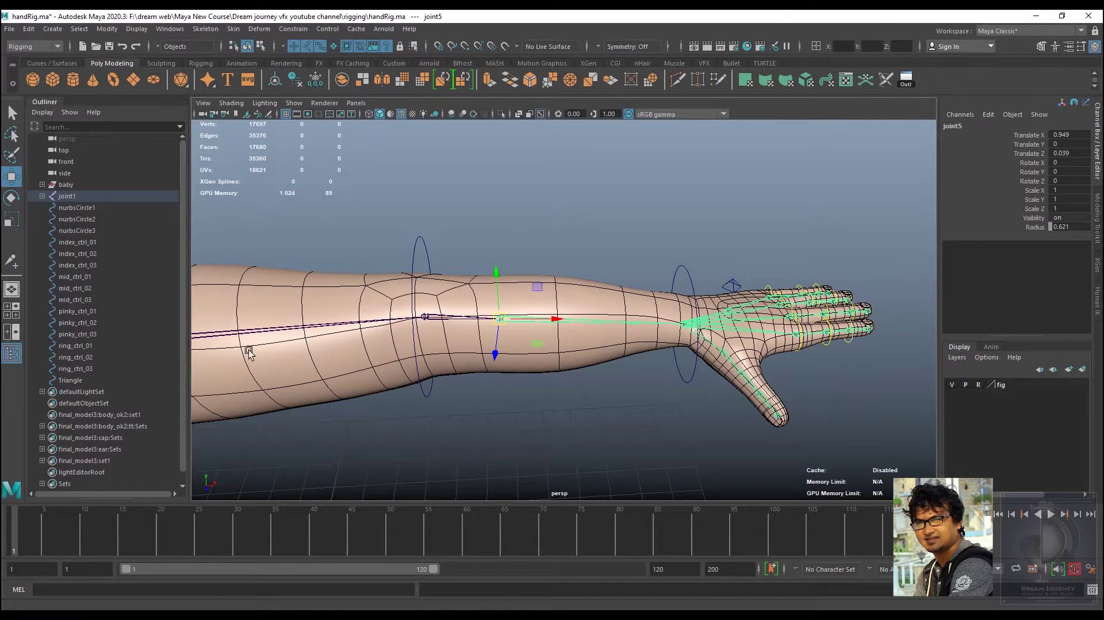
{"action": "mouse_move", "coordinate": [515, 402]}
{"action": "left_mouse_down", "text": "alt"}
{"action": "mouse_move", "coordinate": [541, 351]}
{"action": "mouse_move", "coordinate": [494, 345]}
{"action": "left_mouse_up", "text": "alt"}
{"action": "key", "text": "space"}
{"action": "scroll", "coordinate": [746, 374], "scroll_direction": "down", "scroll_amount": 3}
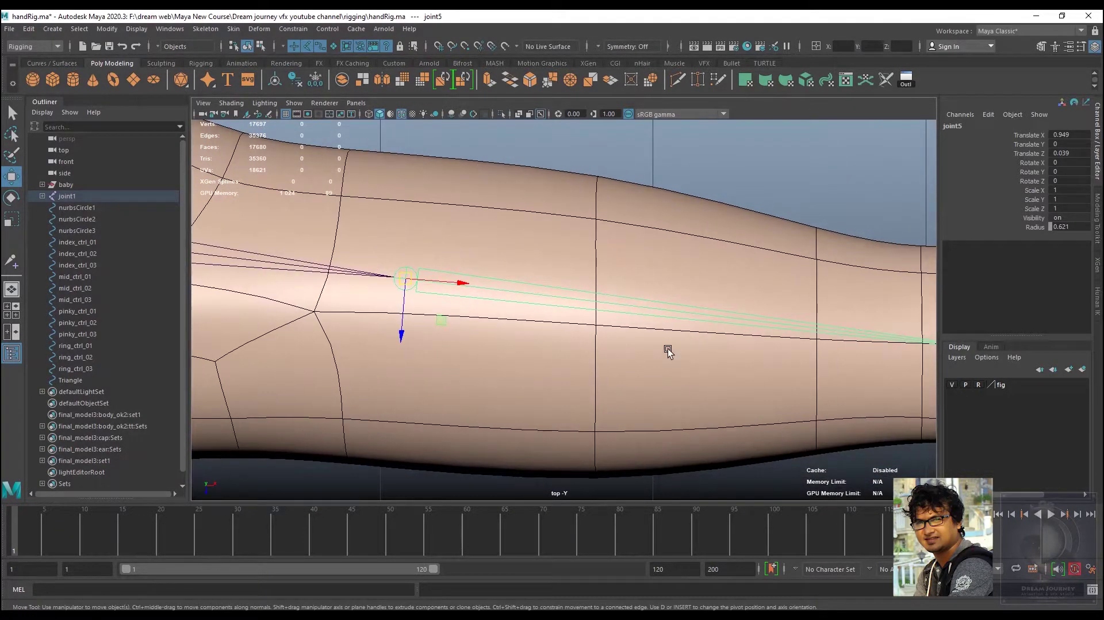
{"action": "scroll", "coordinate": [665, 349], "scroll_direction": "down", "scroll_amount": 5}
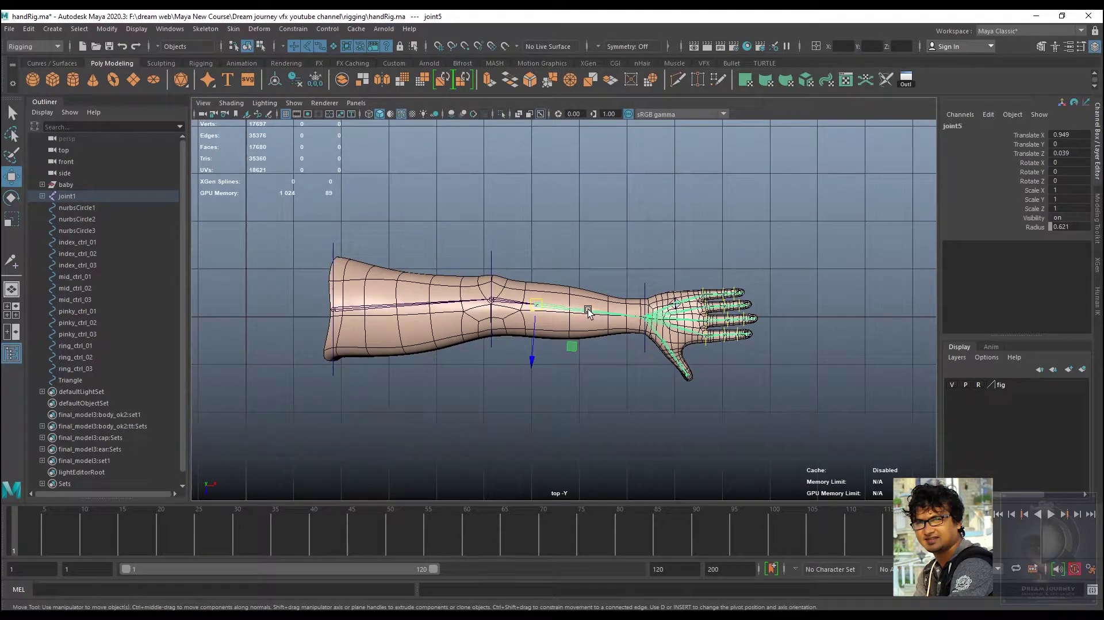
{"action": "left_click_drag", "start_coordinate": [588, 312], "coordinate": [601, 313]}
{"action": "key", "text": "w"}
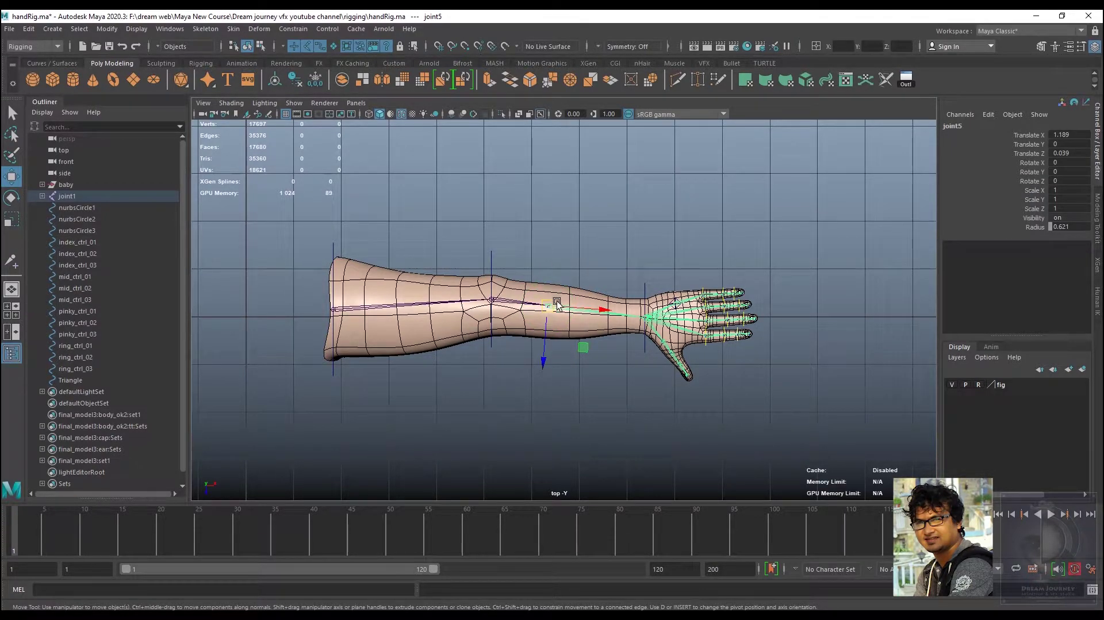
Return to the perspective view, select root joint1, and save the scene
{"action": "key", "text": "space"}
{"action": "left_click", "coordinate": [494, 305]}
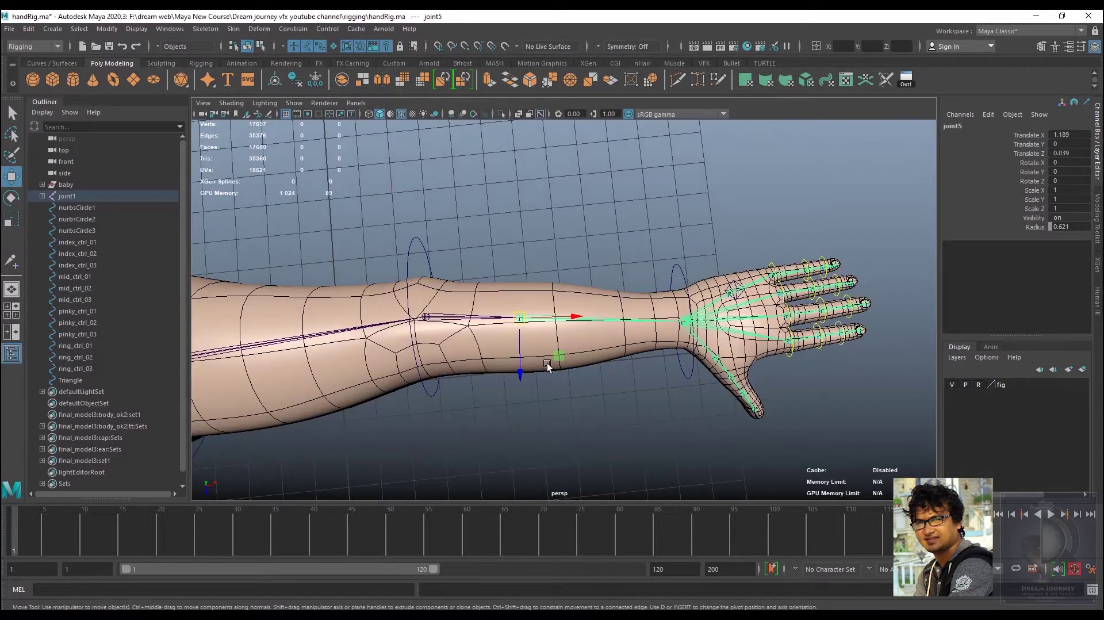
{"action": "mouse_move", "coordinate": [494, 305]}
{"action": "left_mouse_down", "text": "alt"}
{"action": "mouse_move", "coordinate": [437, 316]}
{"action": "mouse_move", "coordinate": [592, 333]}
{"action": "mouse_move", "coordinate": [612, 385]}
{"action": "left_mouse_up", "text": "alt"}
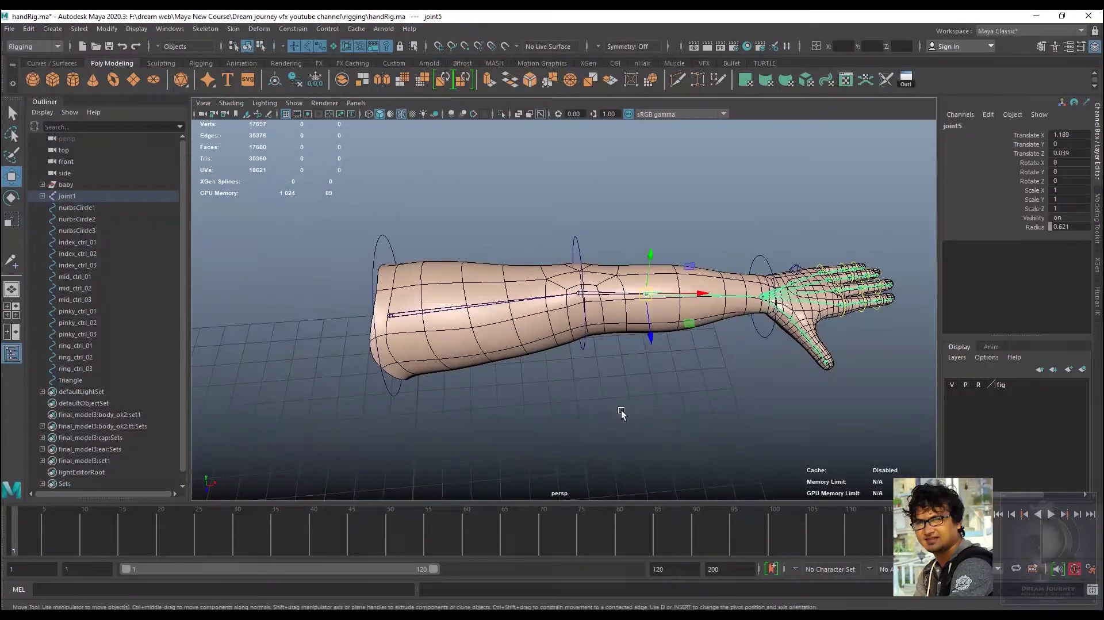
{"action": "left_click", "coordinate": [621, 409]}
{"action": "scroll", "coordinate": [419, 360], "scroll_direction": "up", "scroll_amount": 5}
{"action": "left_click_drag", "start_coordinate": [419, 359], "coordinate": [432, 334], "text": "alt"}
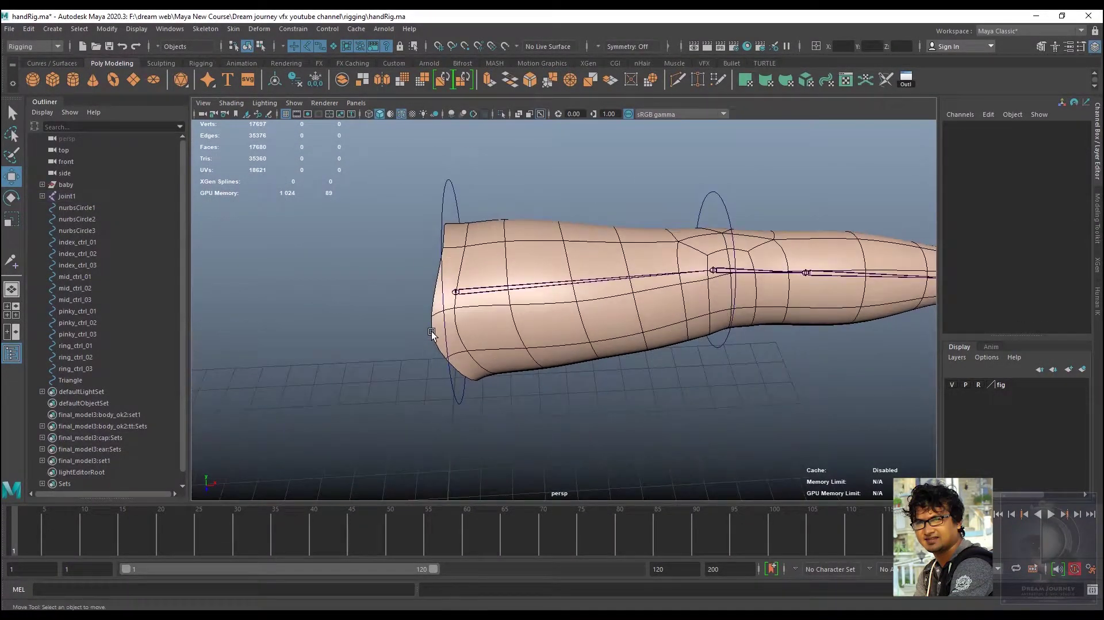
{"action": "left_click", "coordinate": [454, 294]}
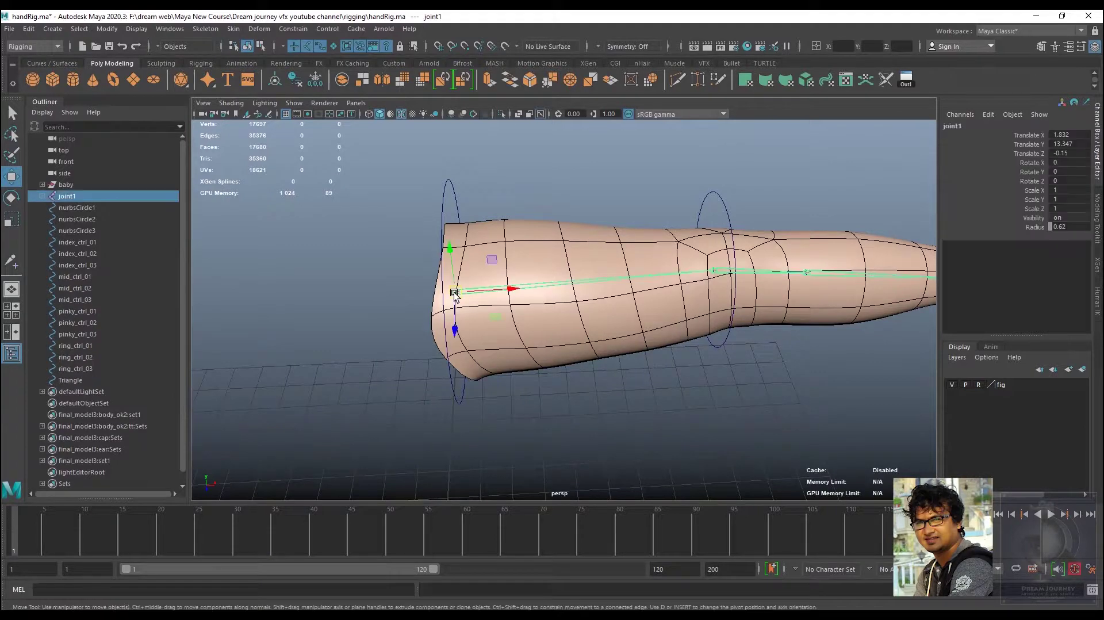
{"action": "left_click", "coordinate": [107, 46]}
{"action": "middle_click_drag", "start_coordinate": [489, 337], "coordinate": [344, 353], "text": "alt"}
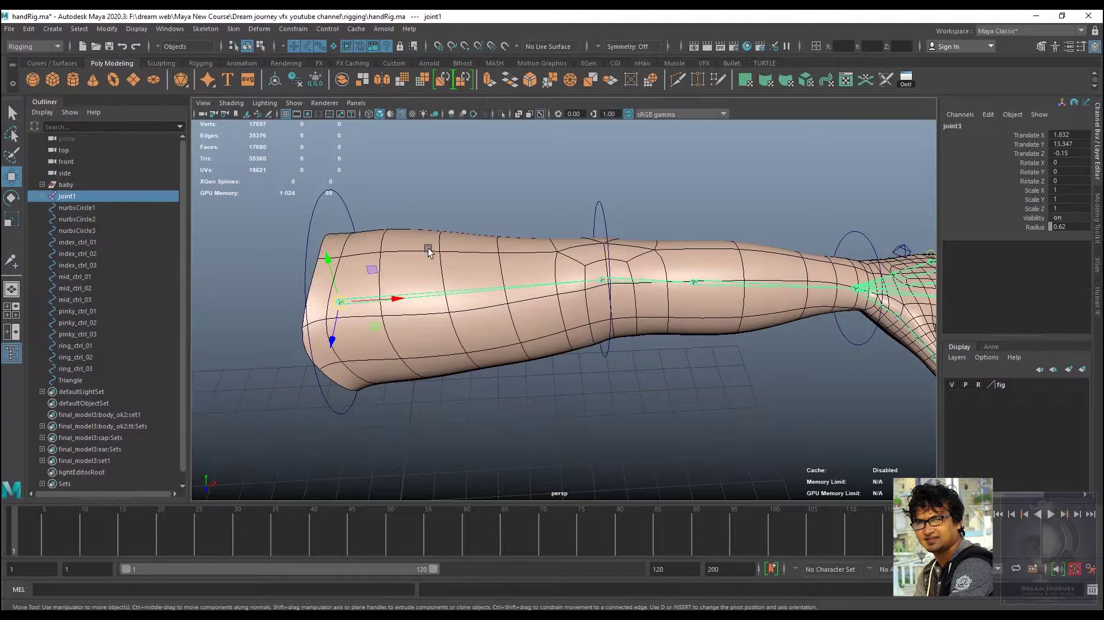
Reset the Create IK Handle tool settings and set the current solver to Rotate-Plane Solver
{"action": "left_click", "coordinate": [205, 27]}
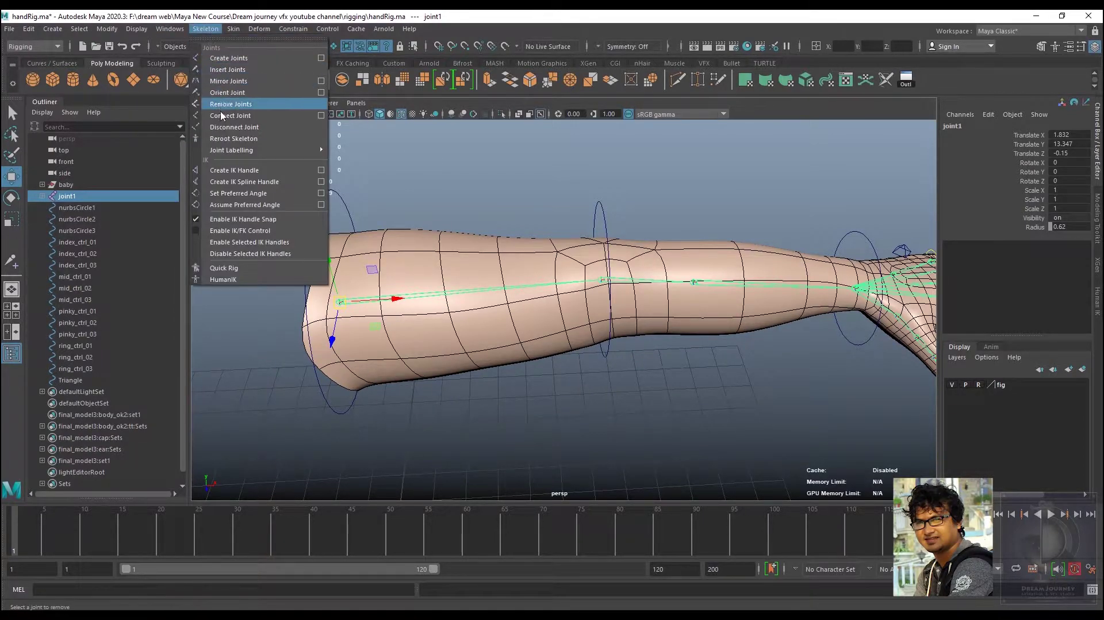
{"action": "left_click", "coordinate": [321, 171]}
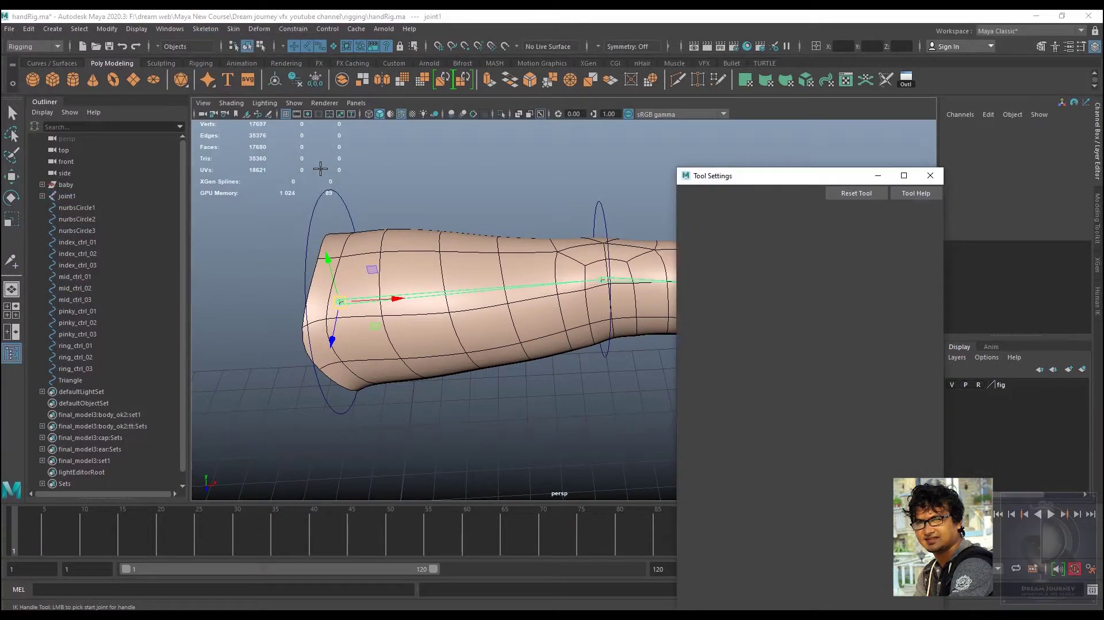
{"action": "left_click", "coordinate": [864, 196]}
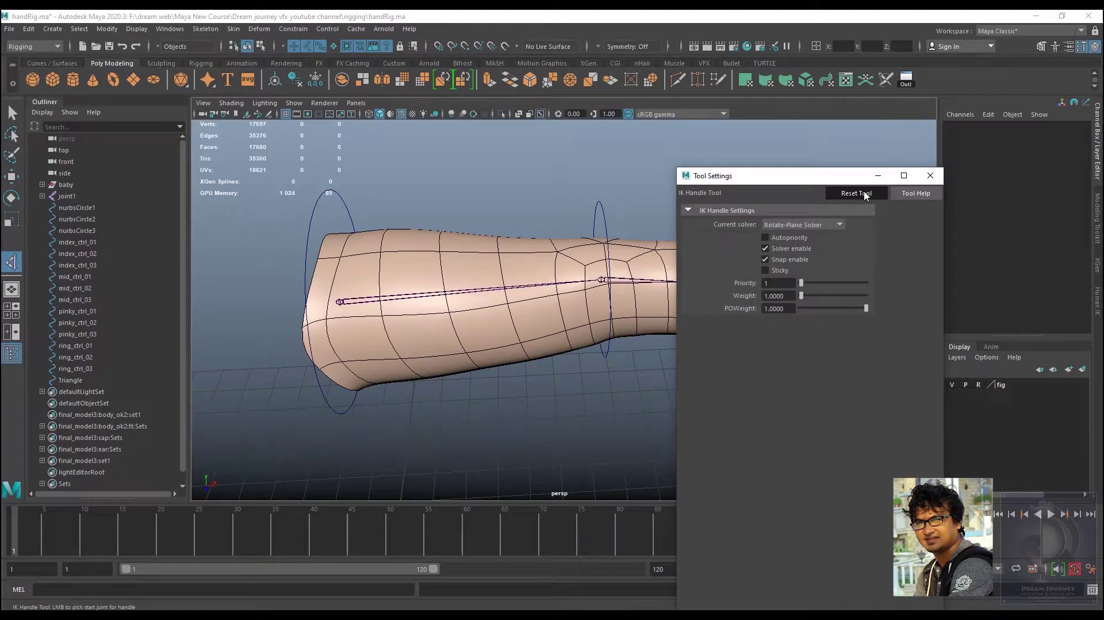
{"action": "left_click", "coordinate": [806, 227]}
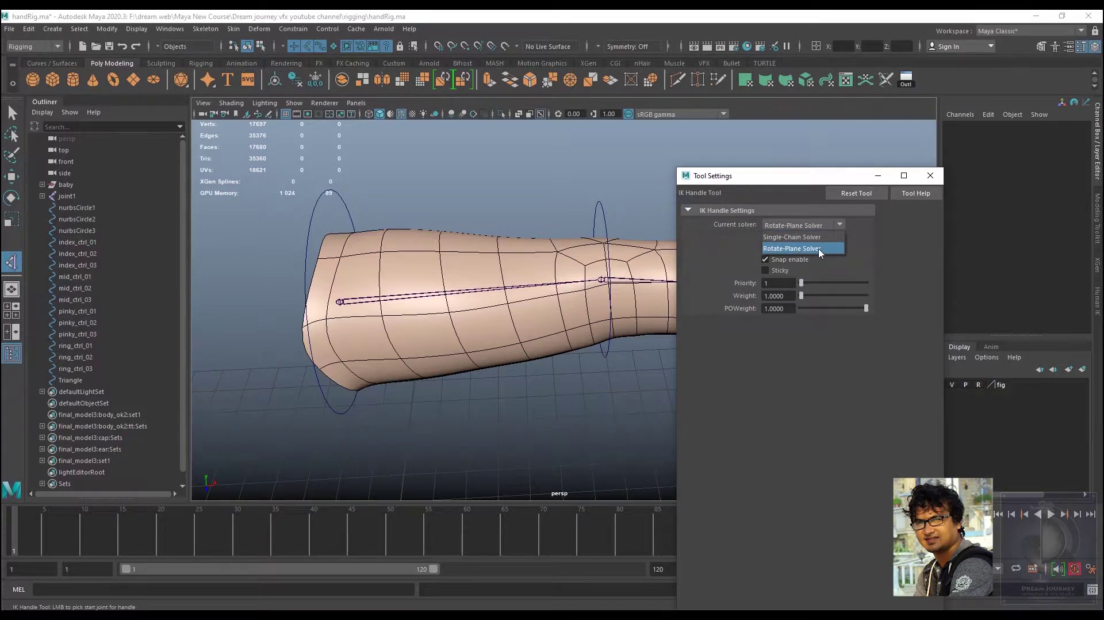
{"action": "left_click", "coordinate": [819, 249]}
{"action": "left_click_drag", "start_coordinate": [831, 181], "coordinate": [942, 395]}
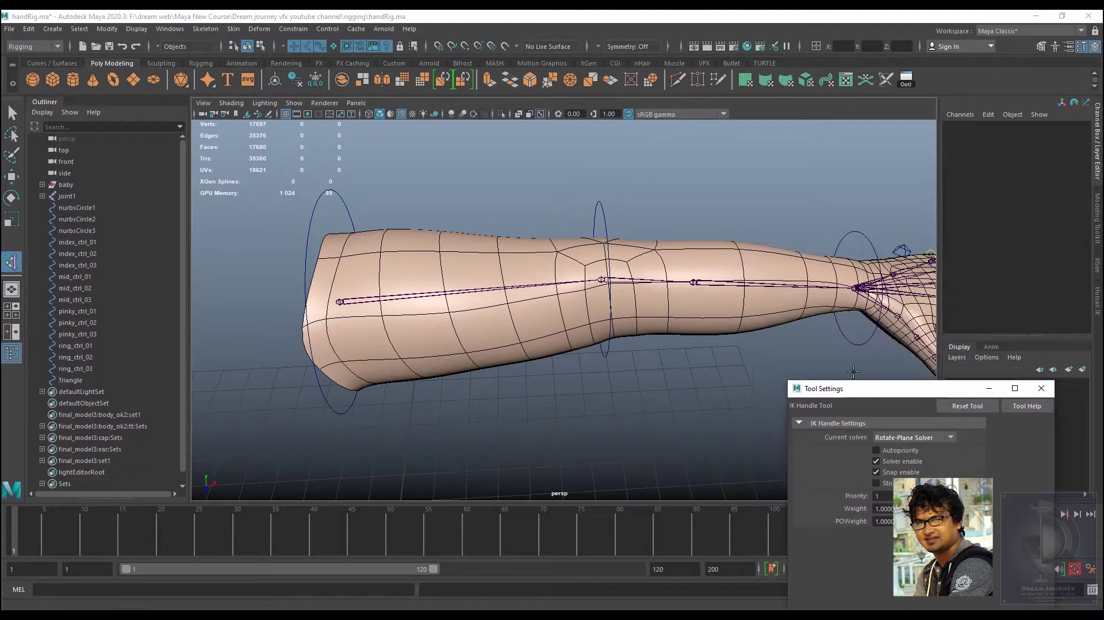
{"action": "middle_click_drag", "start_coordinate": [604, 345], "coordinate": [546, 316], "text": "alt"}
{"action": "left_click_drag", "start_coordinate": [547, 316], "coordinate": [535, 310], "text": "alt"}
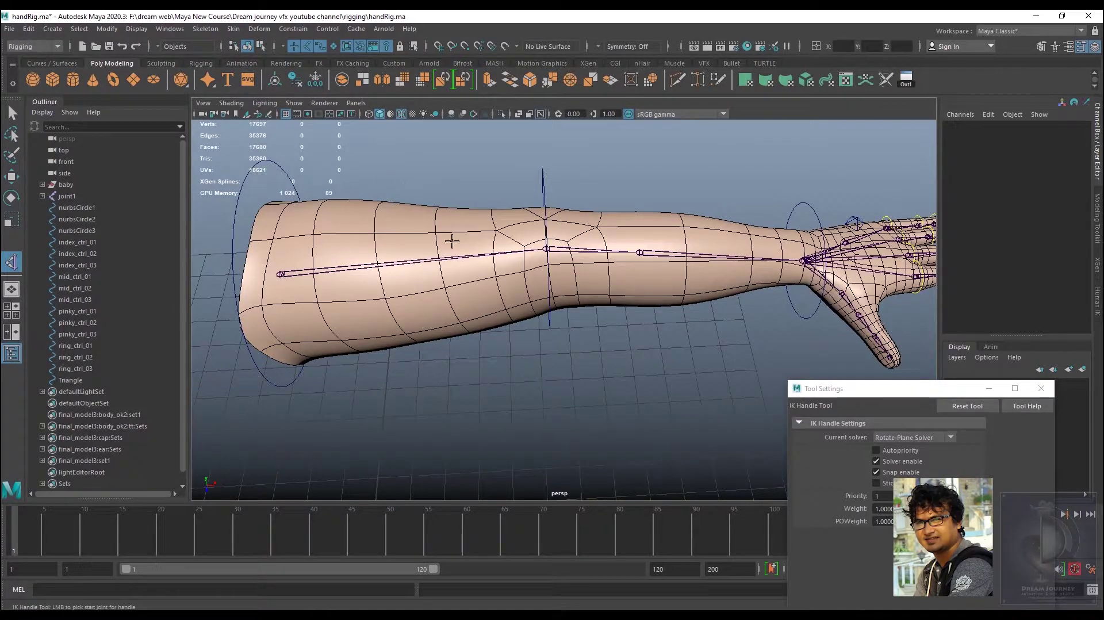
{"action": "left_click_drag", "start_coordinate": [899, 382], "coordinate": [822, 367]}
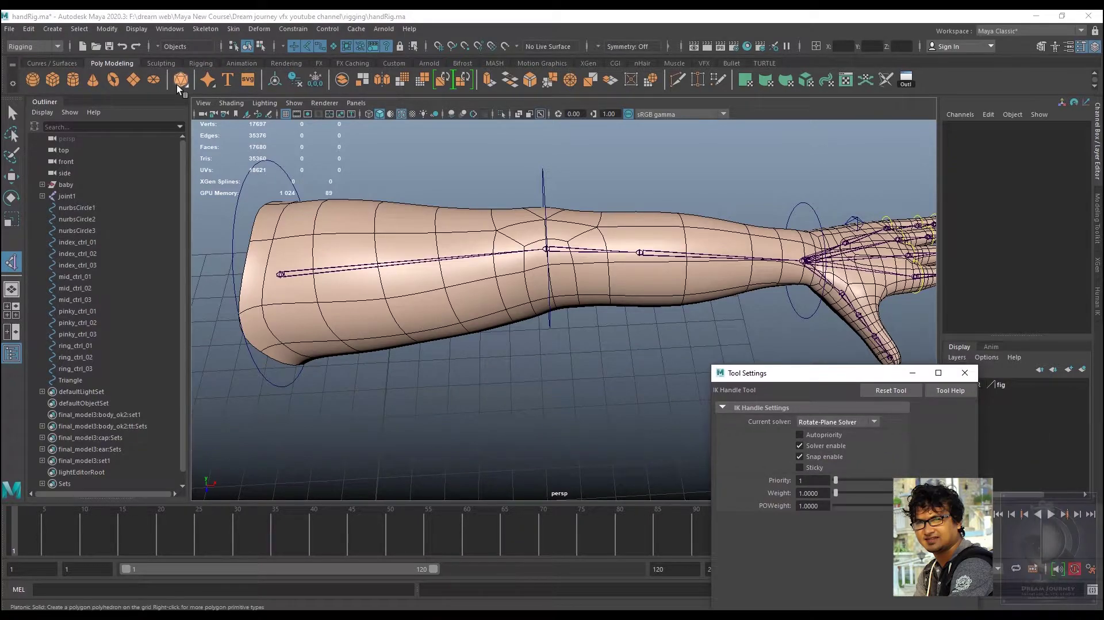
Rename joint1 to sldr_jnt and joint2 to elbow_jnt
{"action": "left_click", "coordinate": [12, 176]}
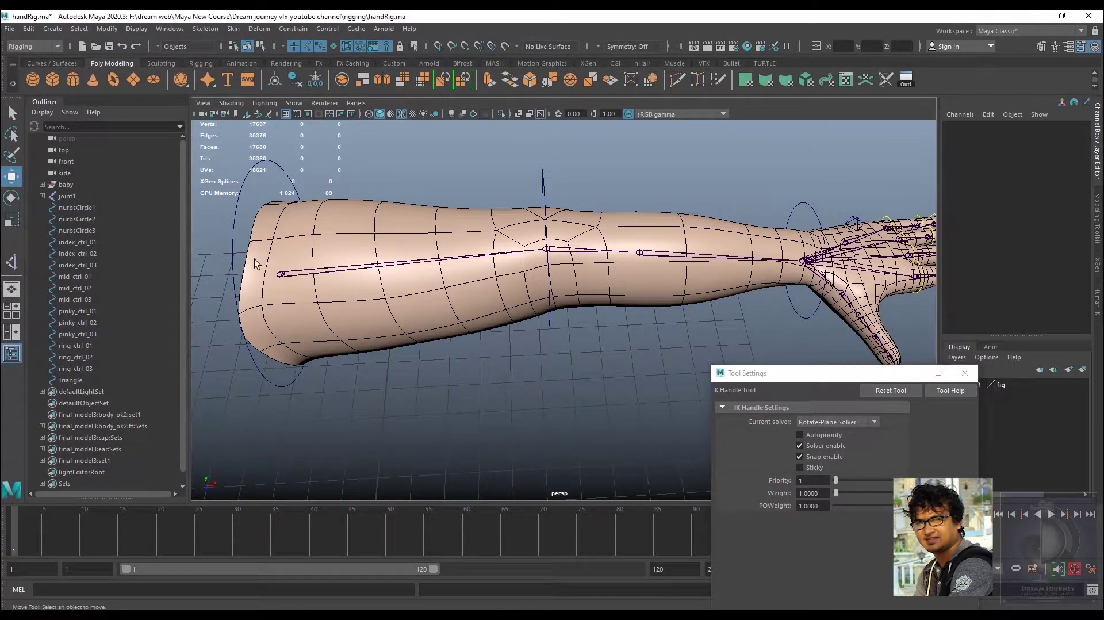
{"action": "left_click", "coordinate": [280, 274]}
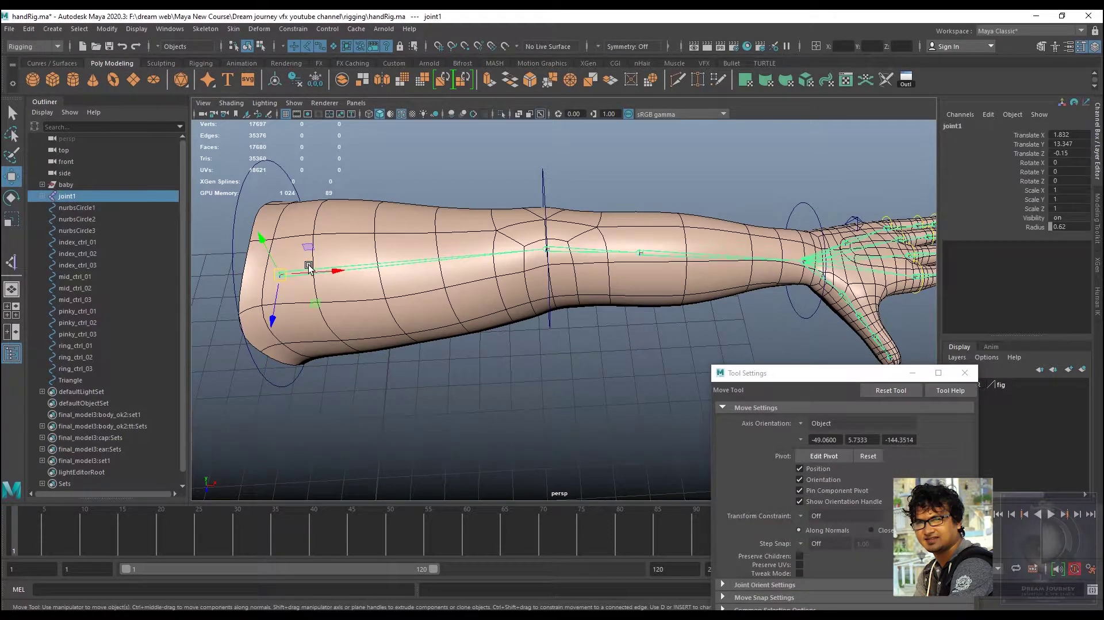
{"action": "double_click", "coordinate": [952, 128]}
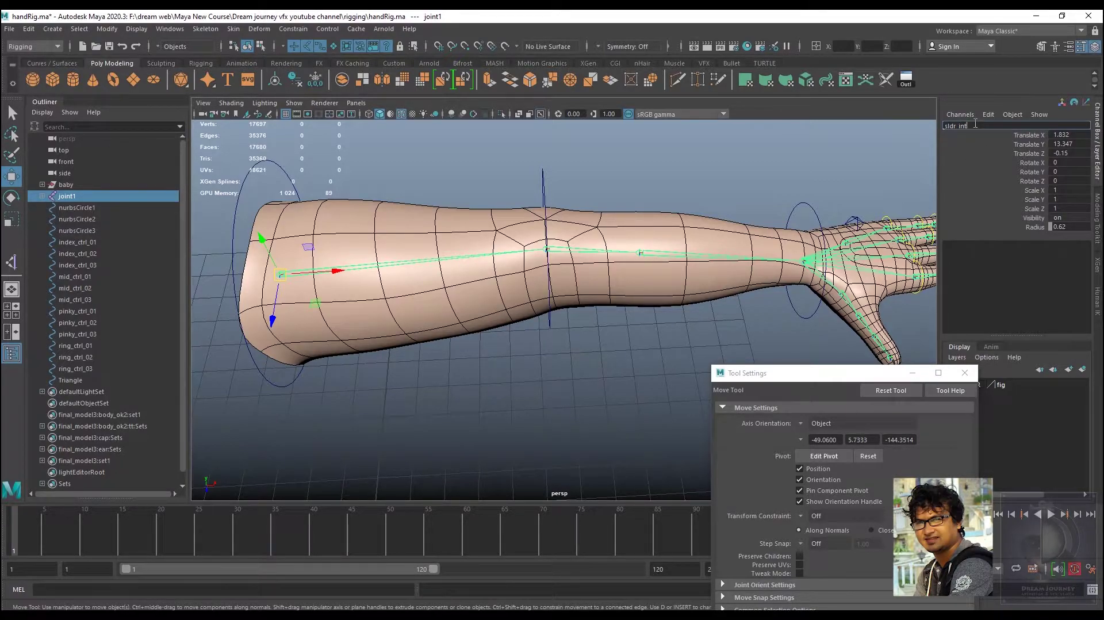
{"action": "key", "text": "Return"}
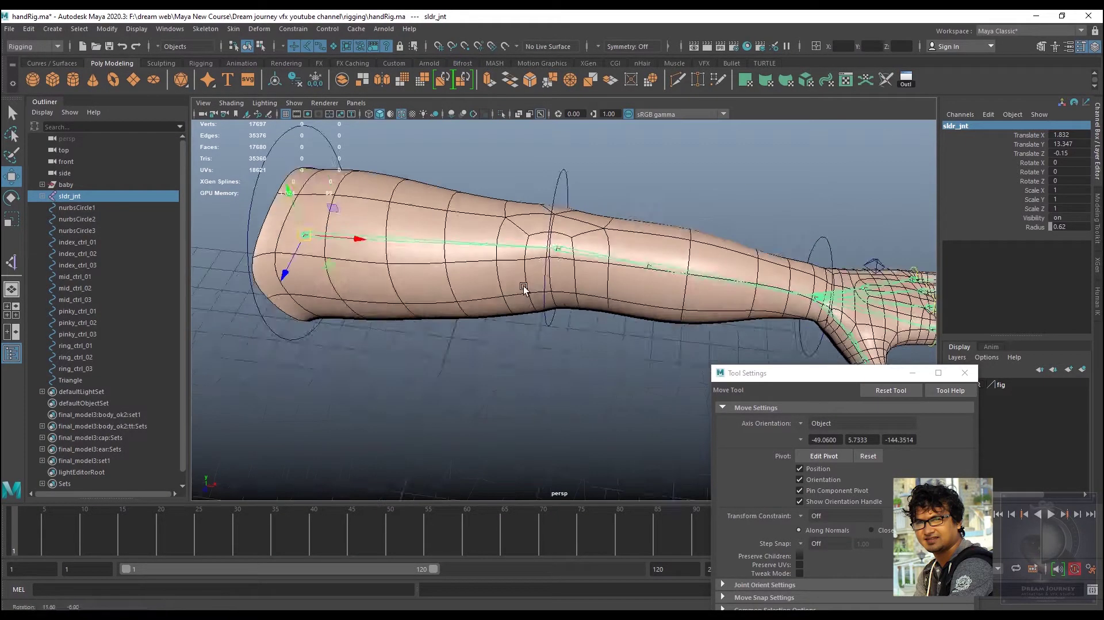
{"action": "left_click_drag", "start_coordinate": [592, 275], "coordinate": [630, 295], "text": "alt"}
{"action": "left_click", "coordinate": [569, 221]}
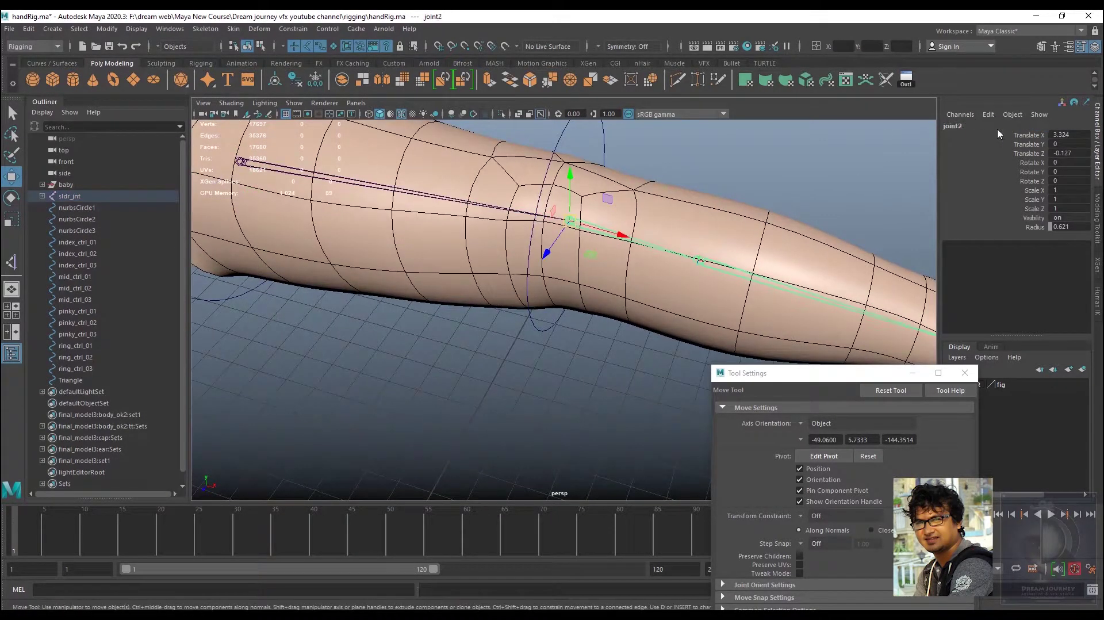
{"action": "left_click", "coordinate": [944, 126]}
{"action": "type", "text": "elbow_"}
{"action": "key", "text": "Return"}
Rename the wrist joint joint3 to wrist_jont
{"action": "left_click_drag", "start_coordinate": [631, 323], "coordinate": [392, 270], "text": "alt"}
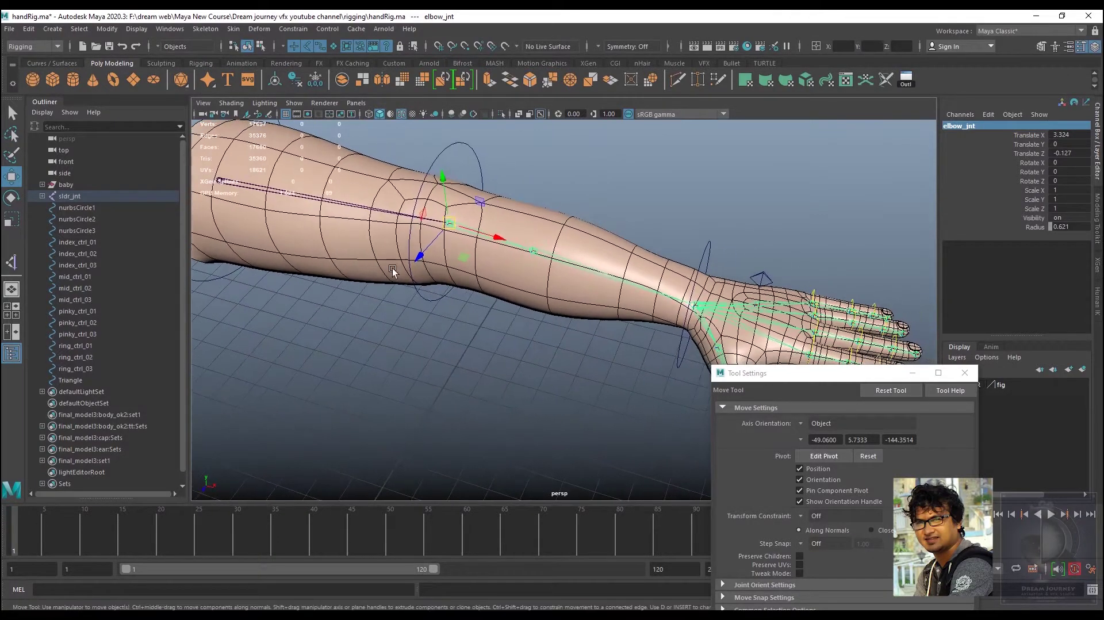
{"action": "scroll", "coordinate": [486, 287], "scroll_direction": "down", "scroll_amount": 3}
{"action": "mouse_move", "coordinate": [685, 294]}
{"action": "left_mouse_down", "text": "alt"}
{"action": "mouse_move", "coordinate": [616, 275]}
{"action": "mouse_move", "coordinate": [633, 319]}
{"action": "mouse_move", "coordinate": [505, 274]}
{"action": "left_mouse_up", "text": "alt"}
{"action": "left_click", "coordinate": [484, 252]}
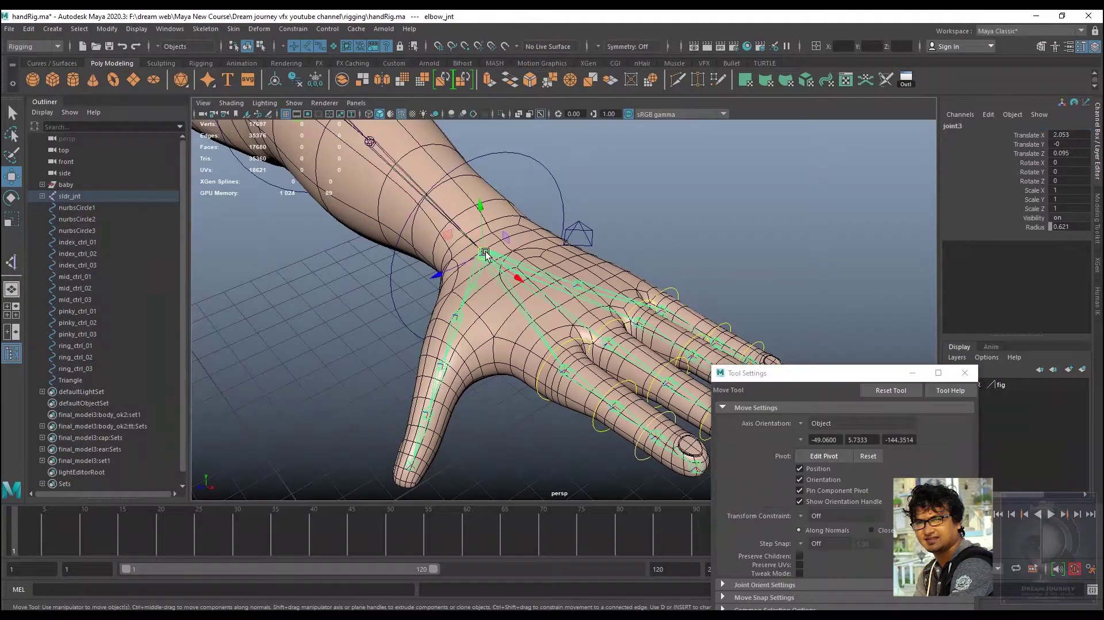
{"action": "double_click", "coordinate": [954, 125]}
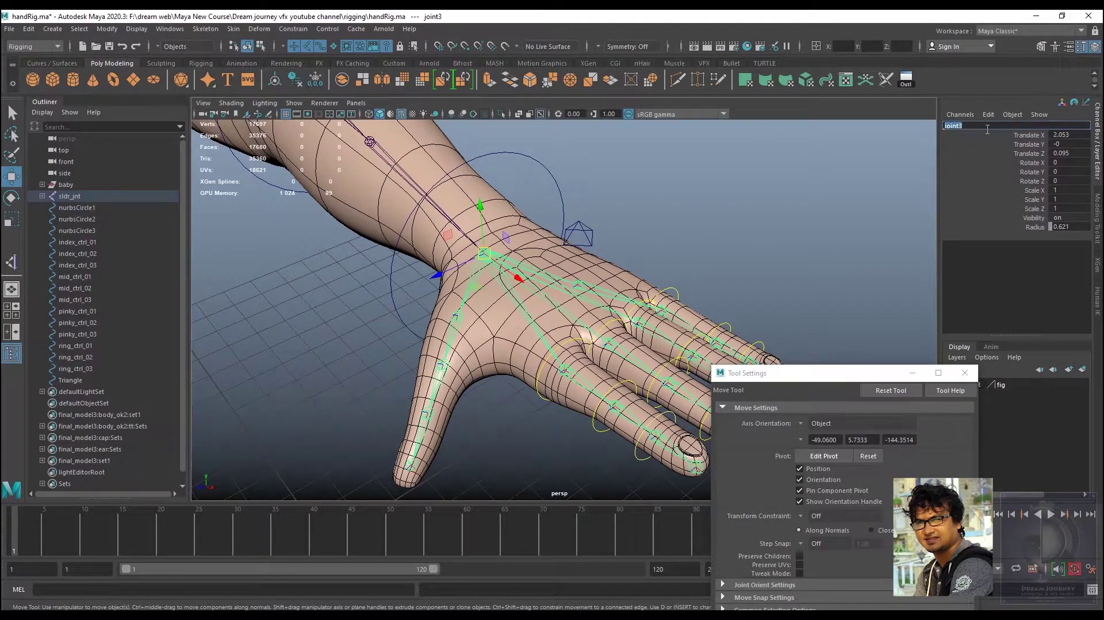
{"action": "type", "text": "wrist_"}
{"action": "key", "text": "Return"}
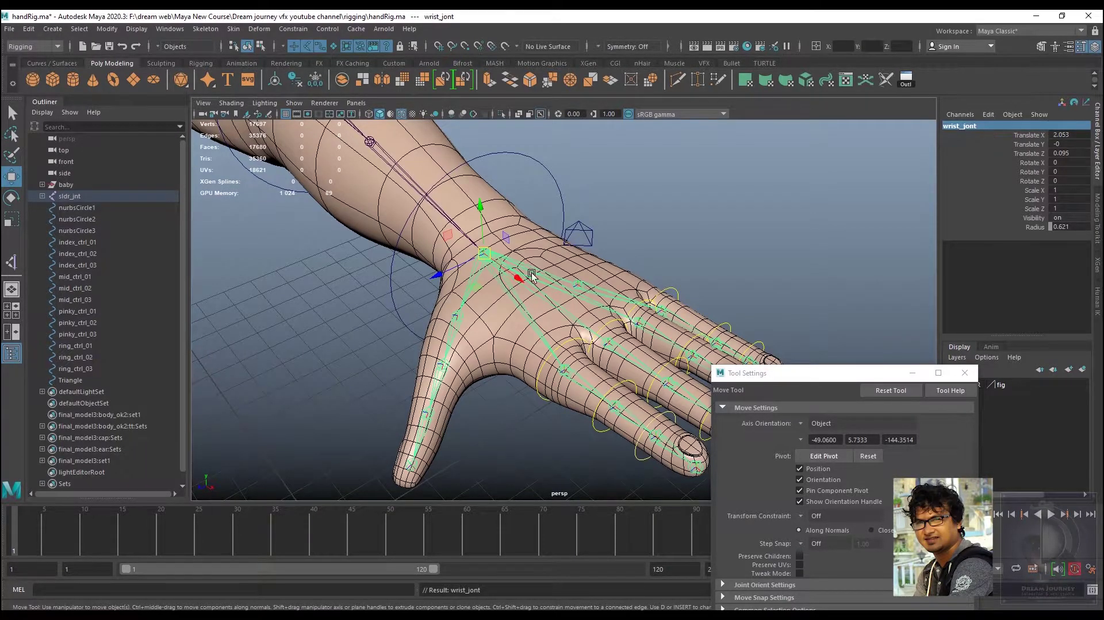
Rename the mid-forearm joint joint5 to wrist_rotation_jnt
{"action": "left_click_drag", "start_coordinate": [535, 311], "coordinate": [500, 299], "text": "alt"}
{"action": "scroll", "coordinate": [492, 298], "scroll_direction": "up", "scroll_amount": 3}
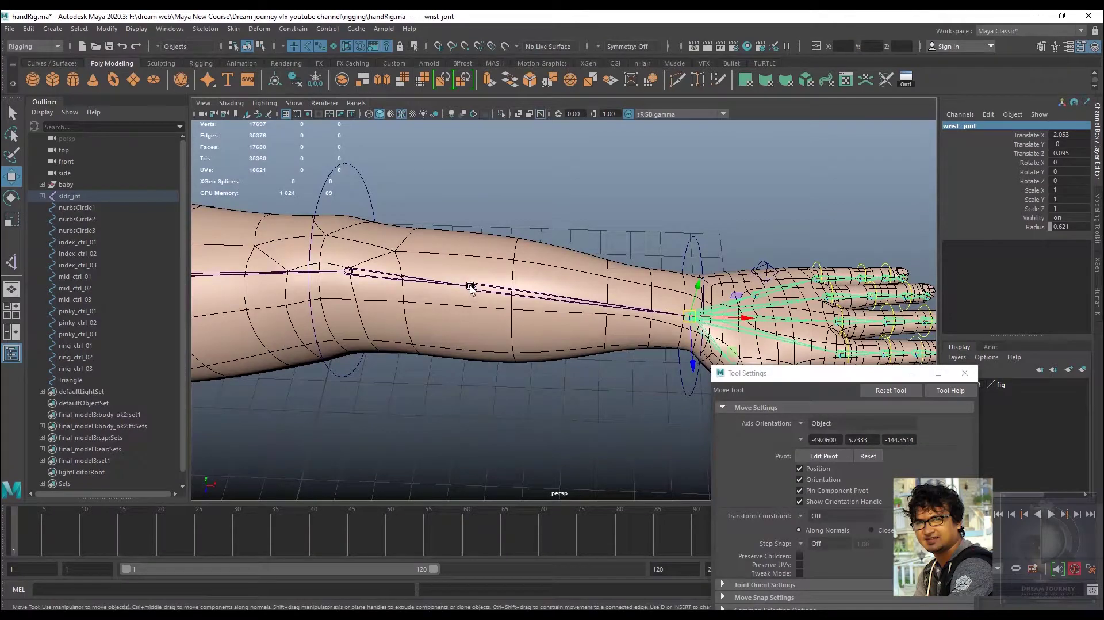
{"action": "left_click", "coordinate": [470, 285]}
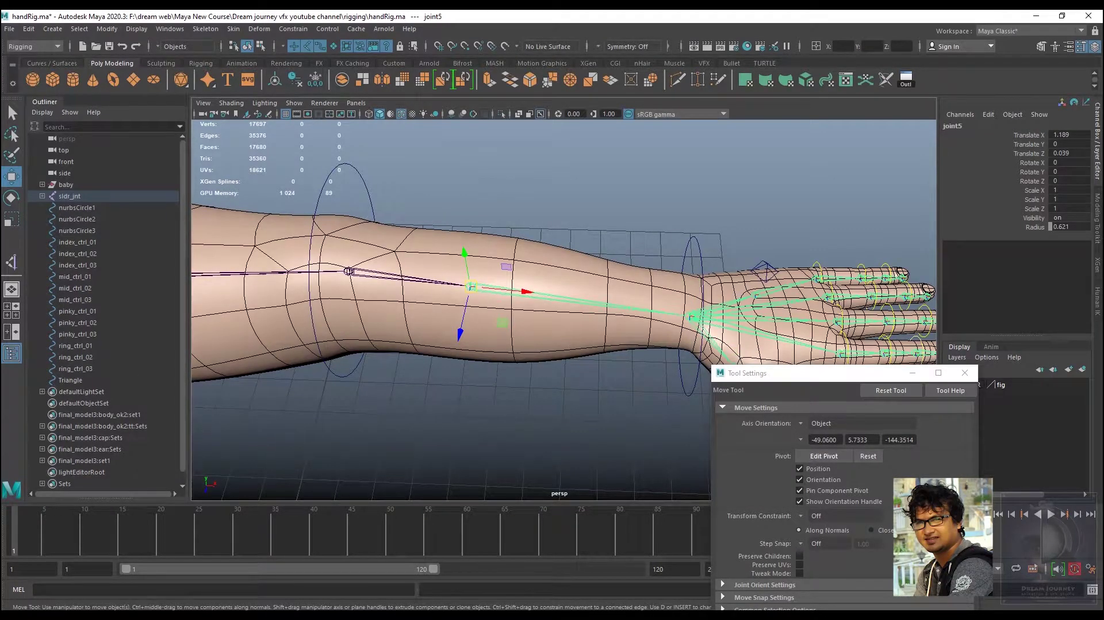
{"action": "double_click", "coordinate": [963, 126]}
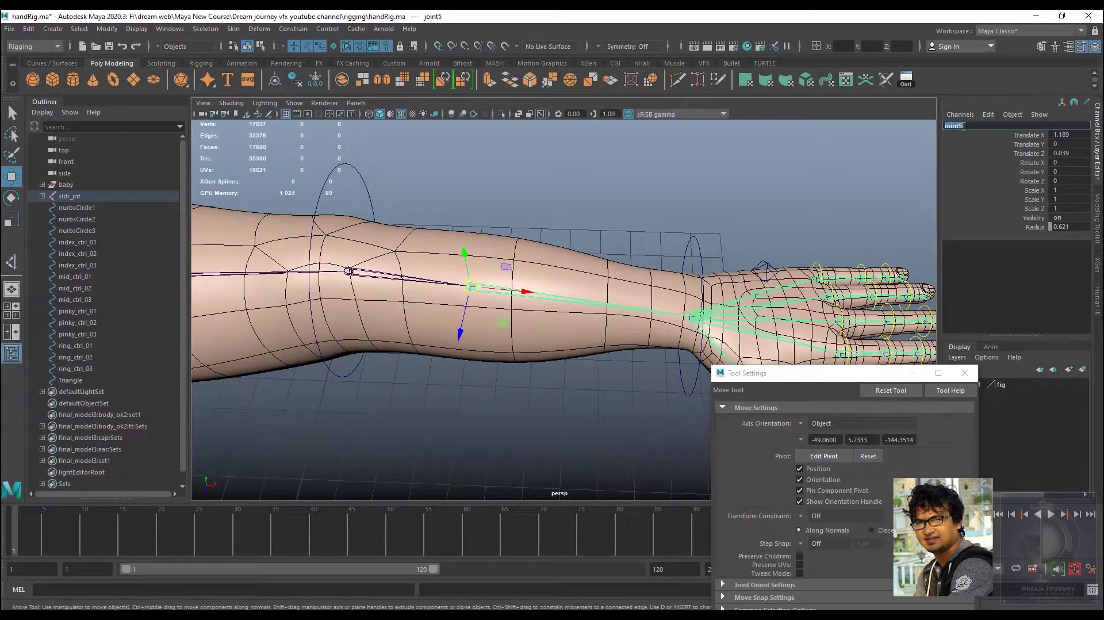
{"action": "type", "text": "wristrotation_"}
{"action": "key", "text": "Return"}
{"action": "left_click", "coordinate": [957, 125]}
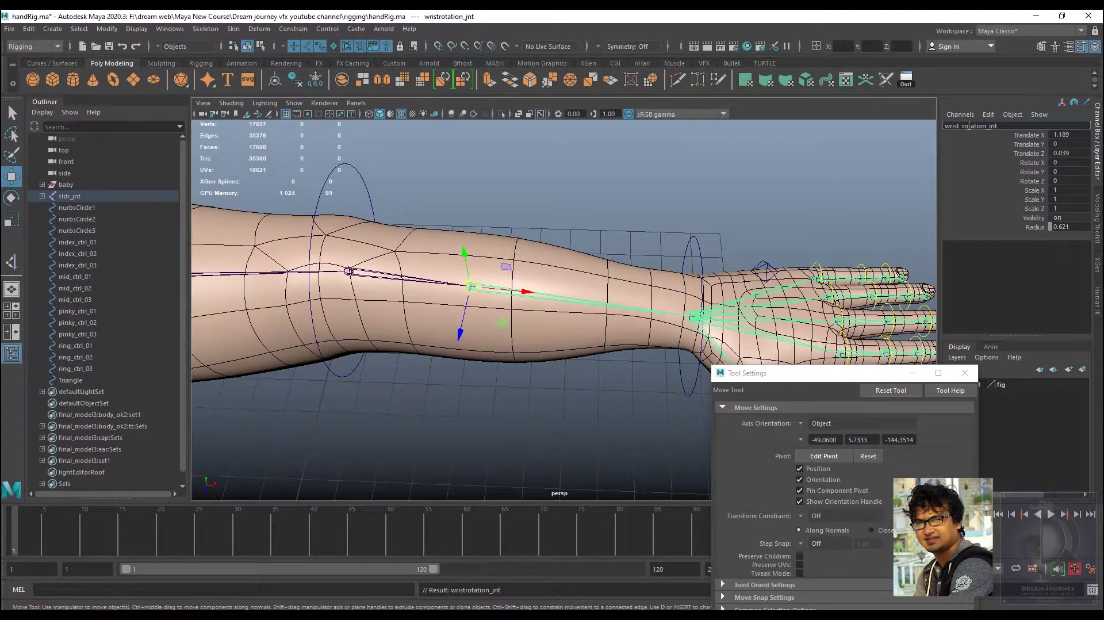
{"action": "key", "text": "Return"}
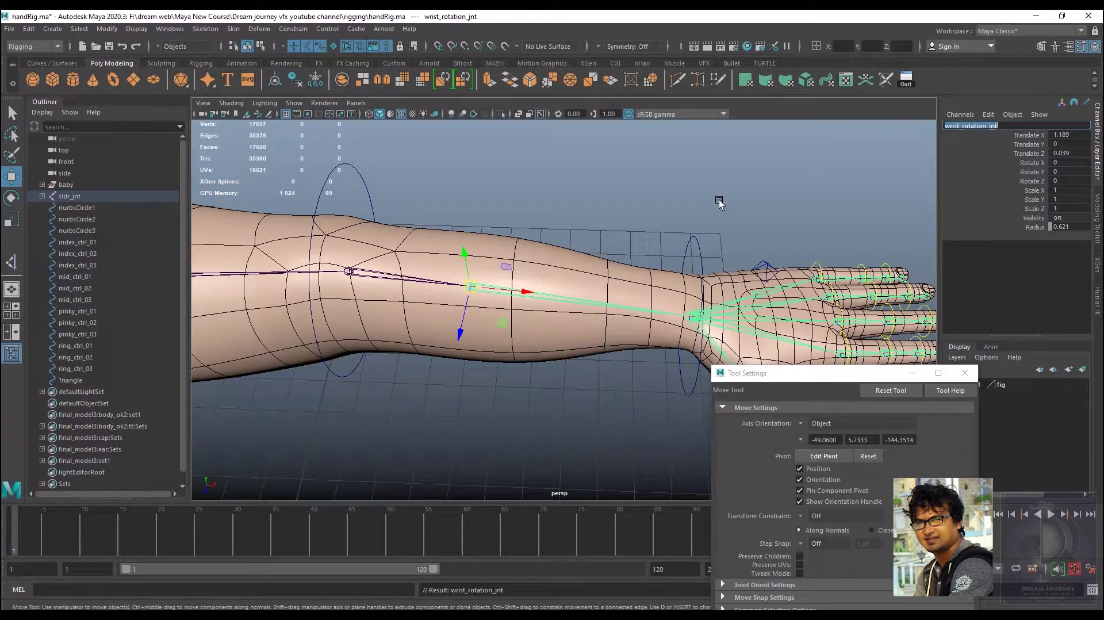
Close the Tool Settings window and save handRig.ma
{"action": "left_click", "coordinate": [719, 199]}
{"action": "left_click_drag", "start_coordinate": [542, 357], "coordinate": [571, 310], "text": "alt"}
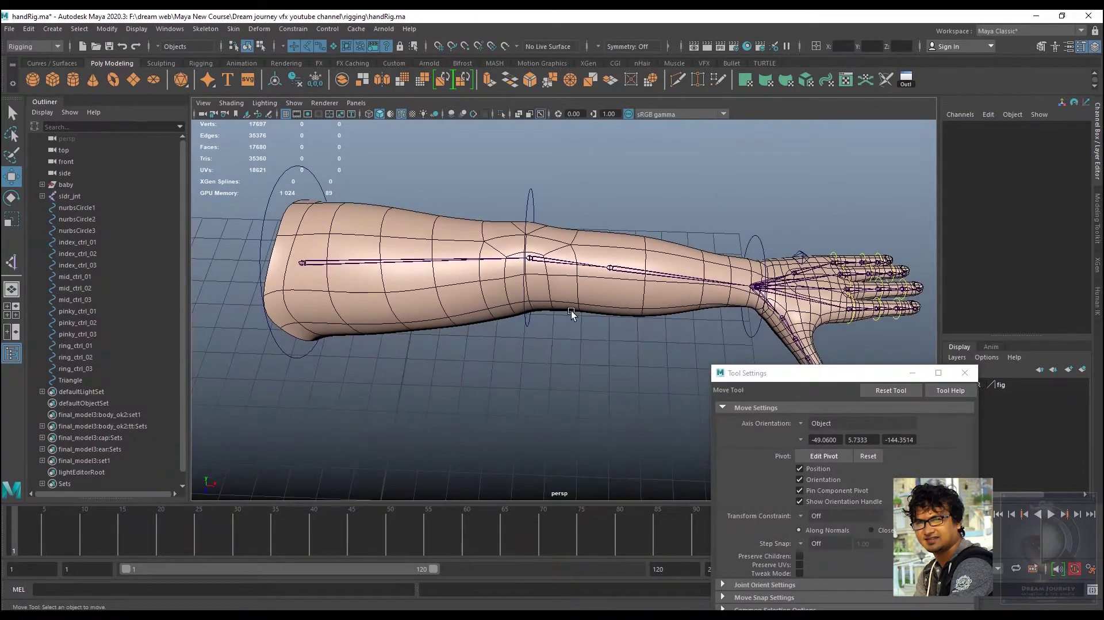
{"action": "left_click", "coordinate": [964, 373]}
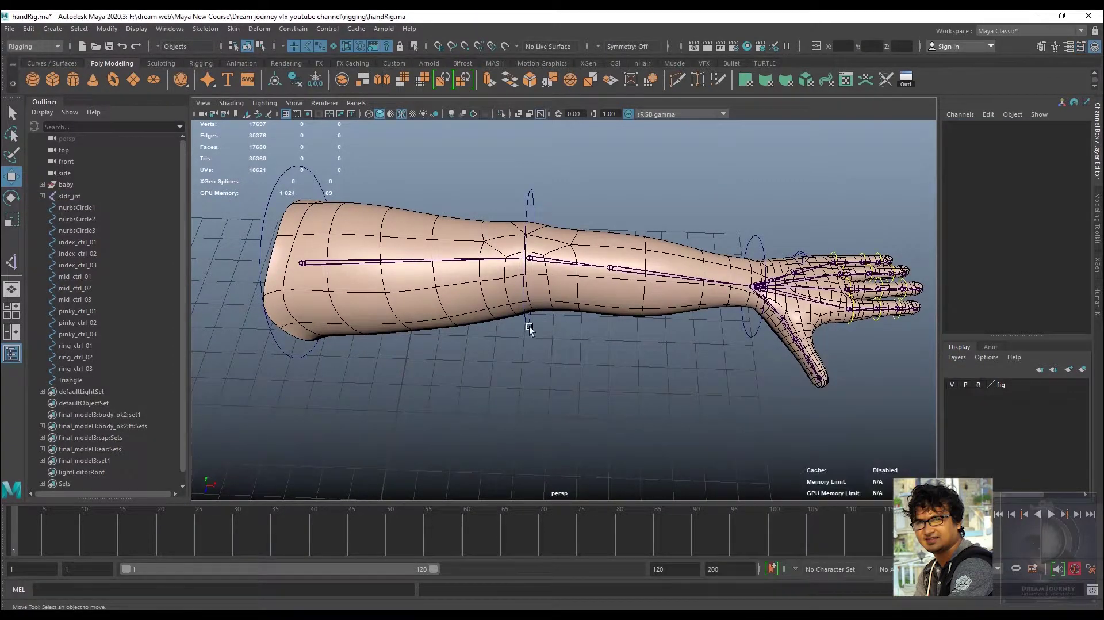
{"action": "left_click_drag", "start_coordinate": [493, 356], "coordinate": [492, 350], "text": "alt"}
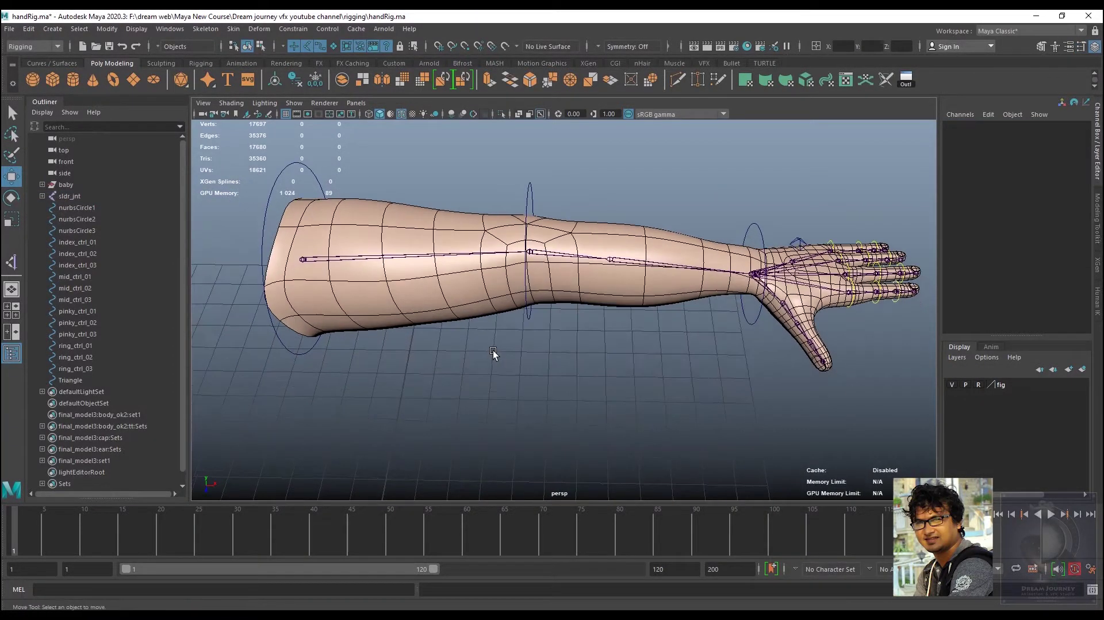
{"action": "left_click", "coordinate": [111, 45]}
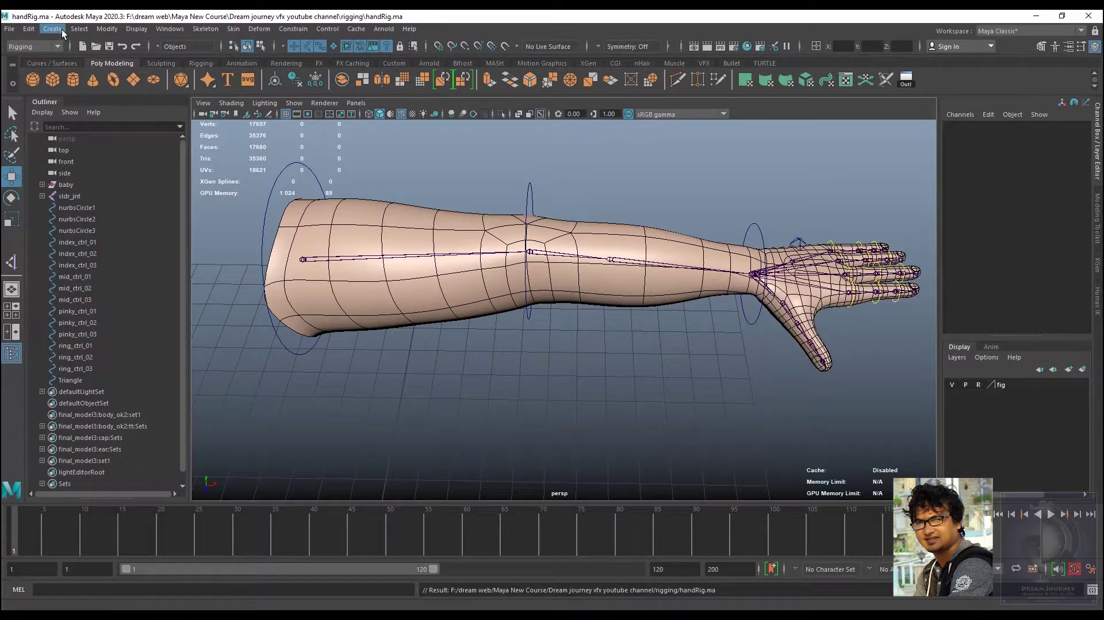
Create ikHandle1 with the Rotate-Plane solver from sldr_jnt to the forearm end joint
{"action": "left_click", "coordinate": [202, 29]}
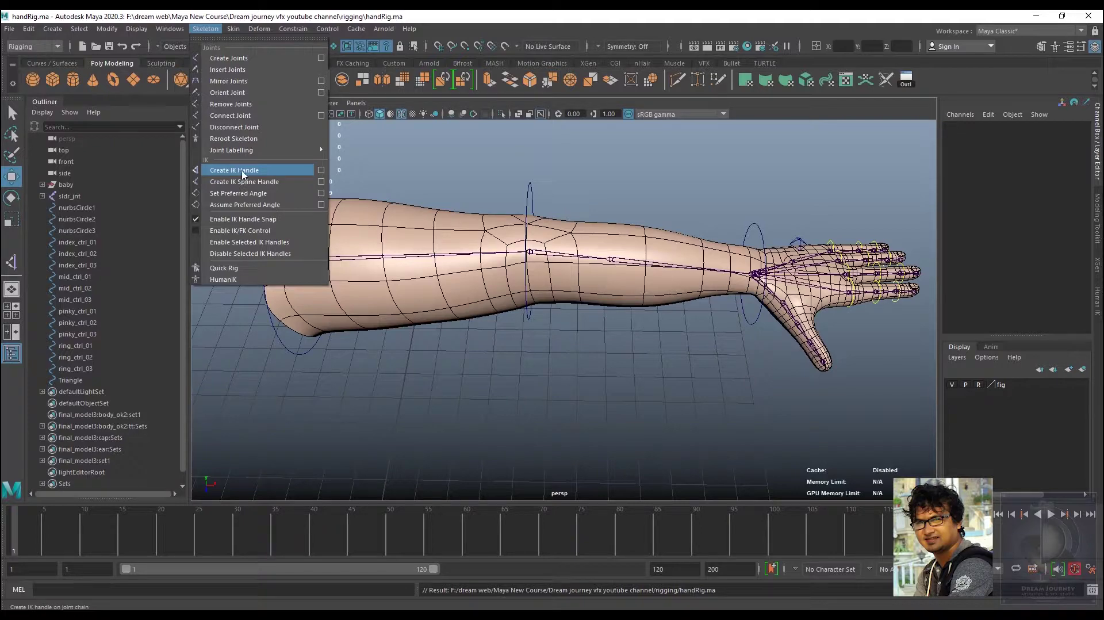
{"action": "left_click", "coordinate": [320, 171]}
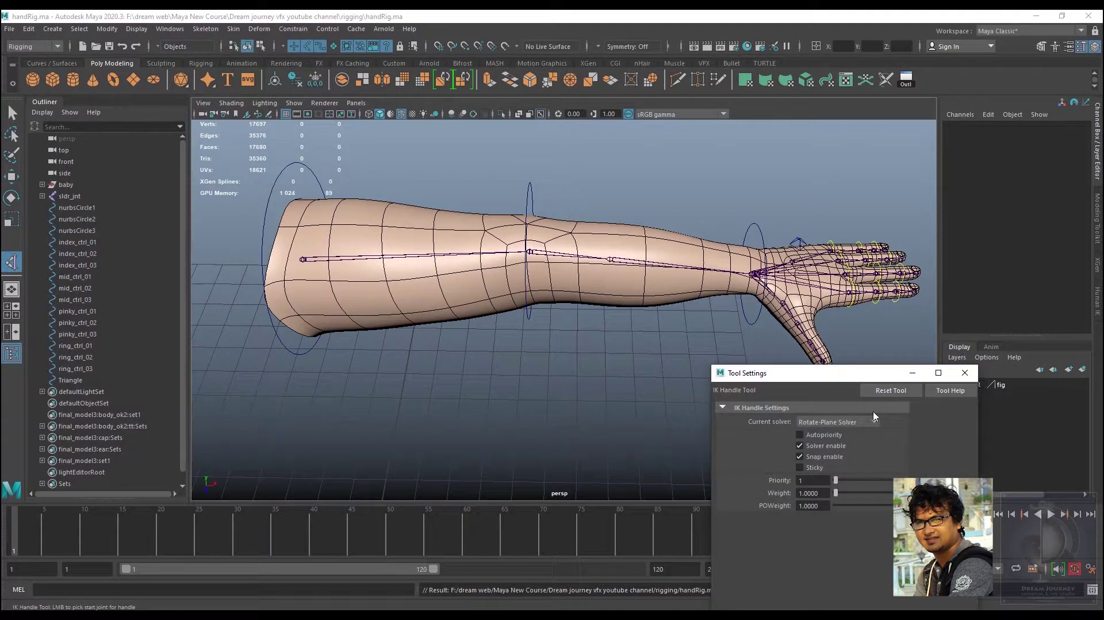
{"action": "left_click", "coordinate": [839, 424]}
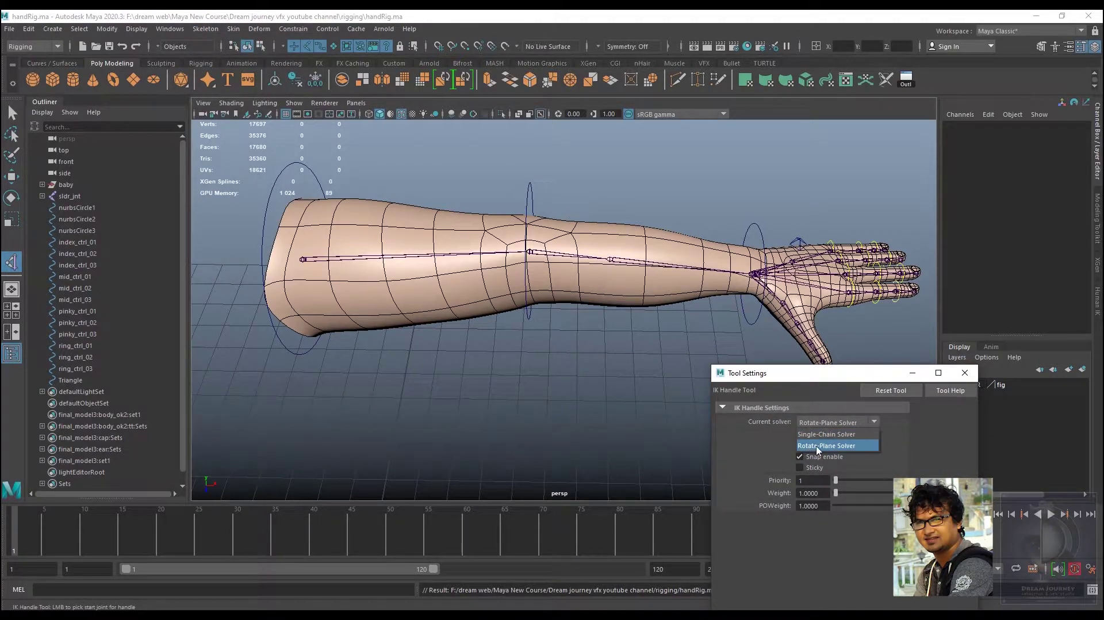
{"action": "left_click", "coordinate": [816, 448]}
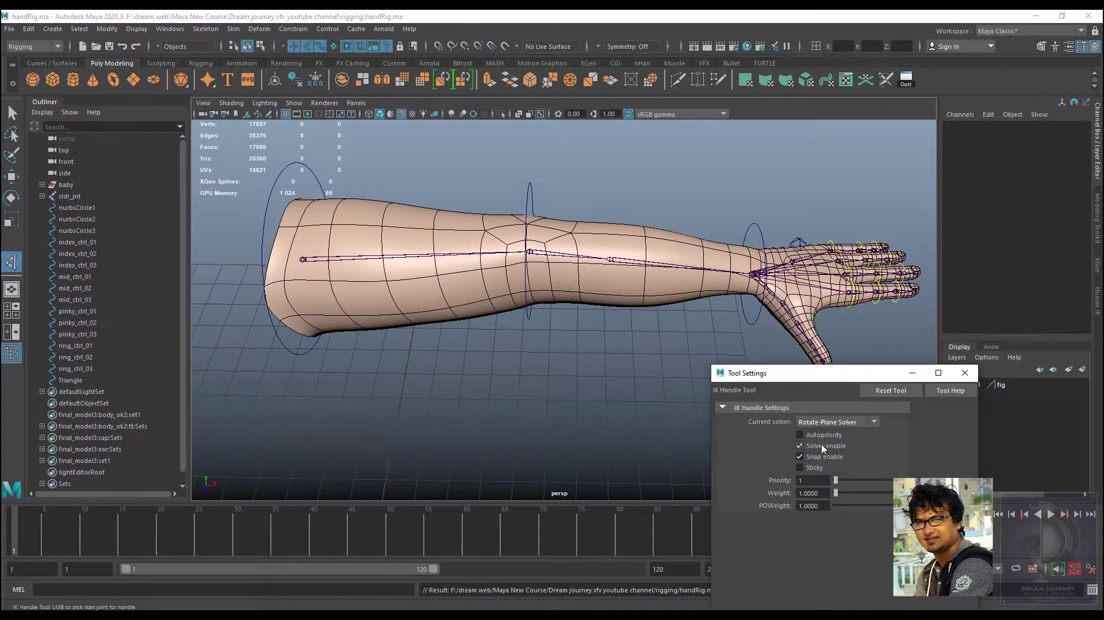
{"action": "left_click", "coordinate": [302, 259]}
{"action": "scroll", "coordinate": [622, 357], "scroll_direction": "up", "scroll_amount": 3}
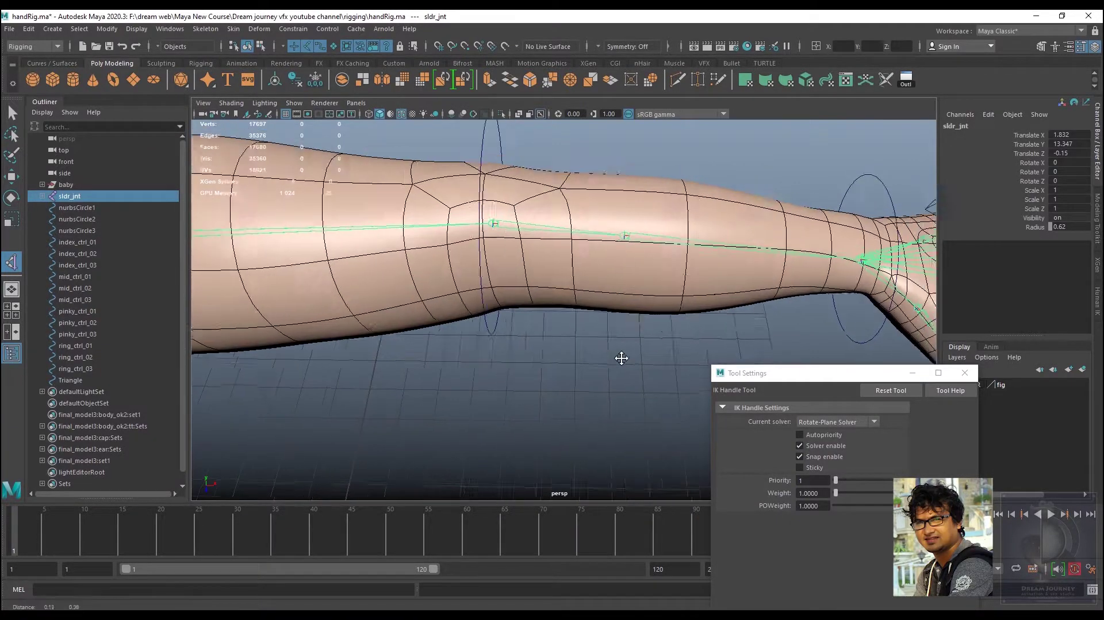
{"action": "middle_click_drag", "start_coordinate": [621, 357], "coordinate": [567, 283], "text": "alt"}
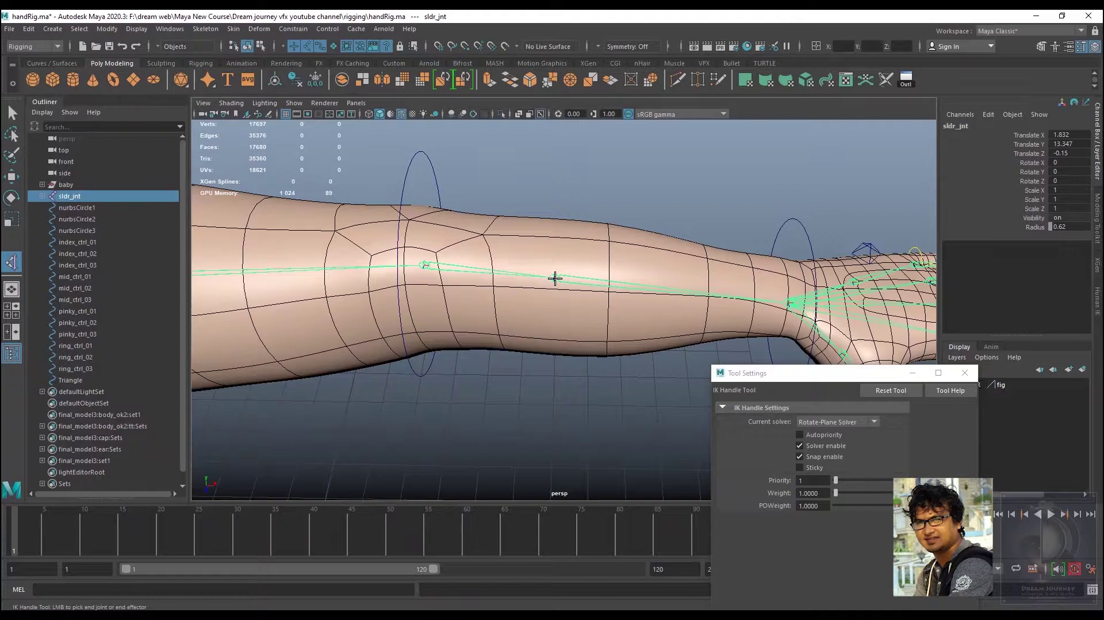
{"action": "left_click", "coordinate": [555, 278]}
{"action": "key", "text": "w"}
{"action": "scroll", "coordinate": [633, 339], "scroll_direction": "down", "scroll_amount": 5}
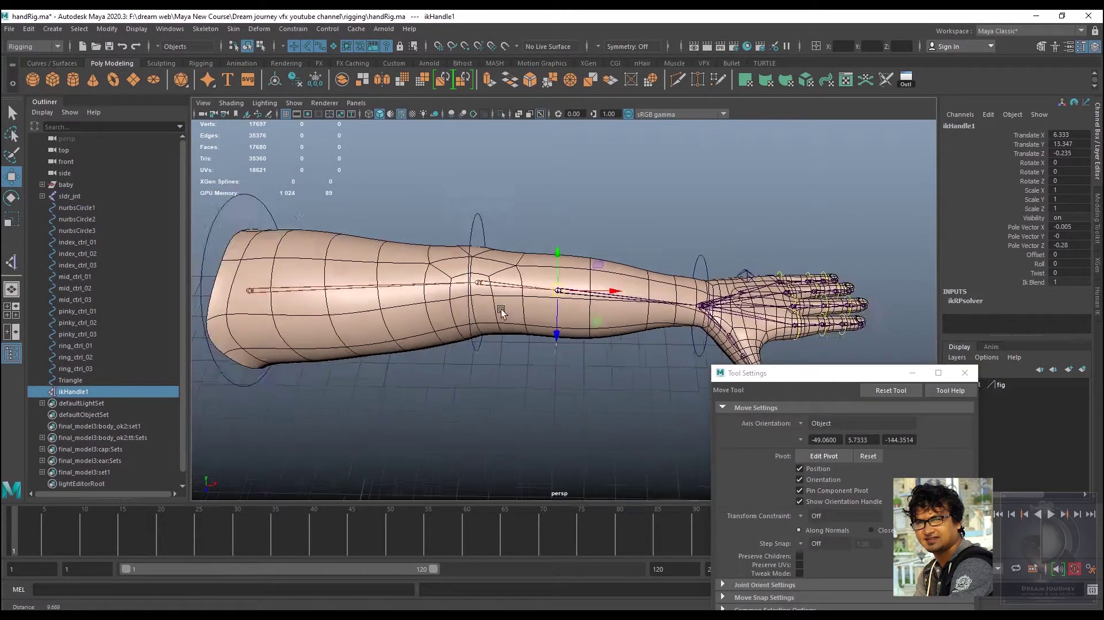
Drag ikHandle1 to test the arm bending
{"action": "mouse_move", "coordinate": [556, 298]}
{"action": "left_mouse_down"}
{"action": "mouse_move", "coordinate": [504, 318]}
{"action": "mouse_move", "coordinate": [554, 300]}
{"action": "left_mouse_up"}
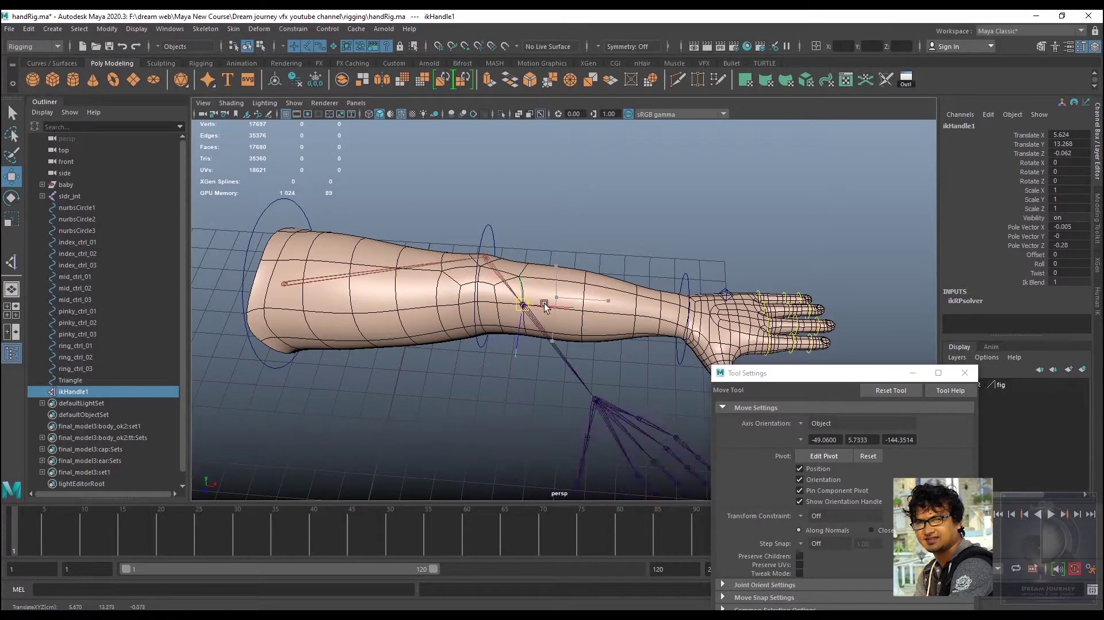
{"action": "left_click_drag", "start_coordinate": [555, 300], "coordinate": [506, 302]}
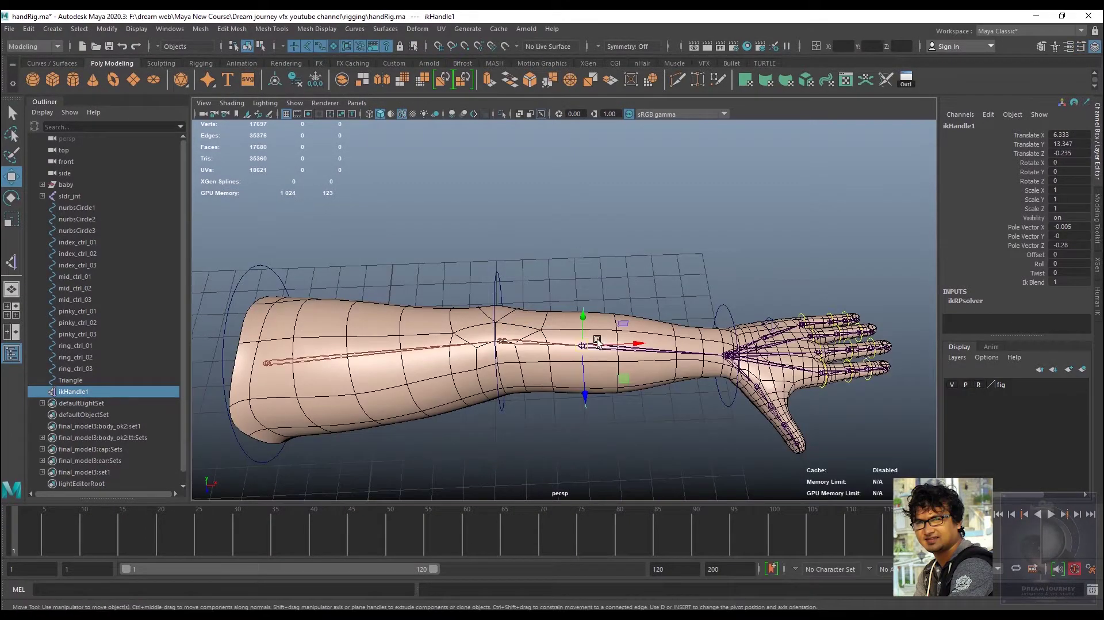
{"action": "left_click_drag", "start_coordinate": [597, 341], "coordinate": [602, 184], "text": "alt"}
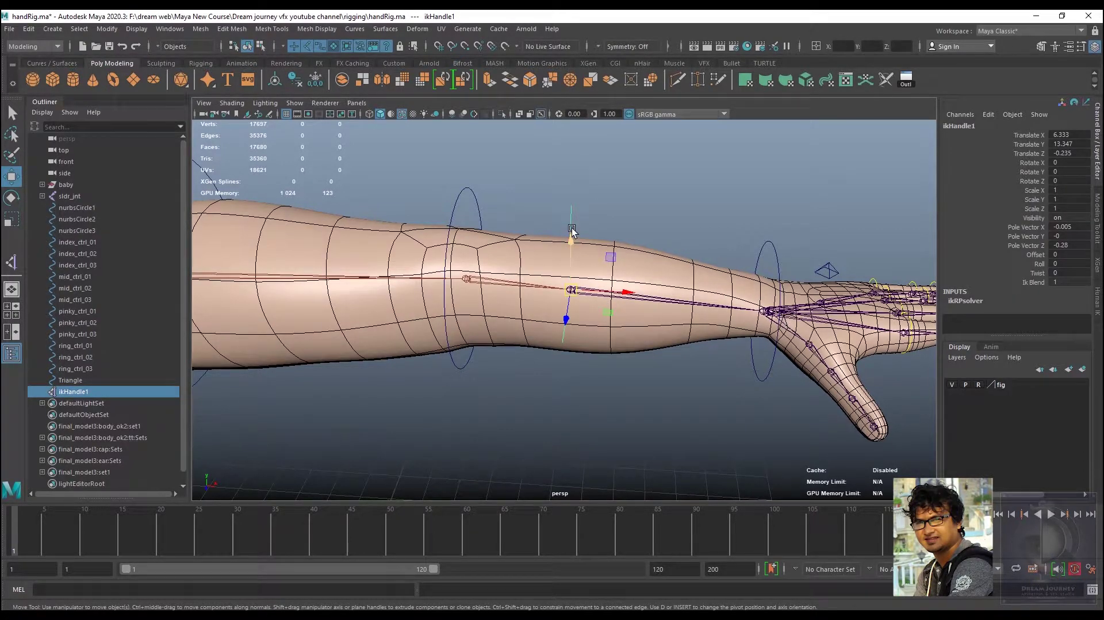
{"action": "left_click_drag", "start_coordinate": [696, 348], "coordinate": [734, 364], "text": "alt"}
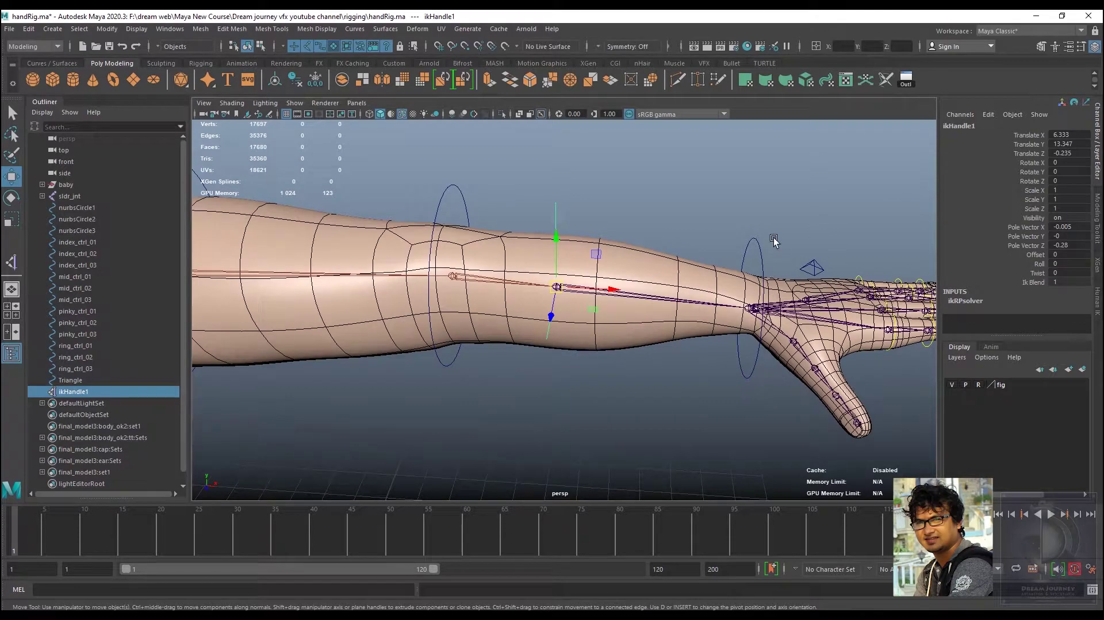
Test-rotate wrist_jont to turn the hand, then undo the rotation
{"action": "left_click", "coordinate": [750, 281]}
{"action": "left_click", "coordinate": [748, 290]}
{"action": "left_click", "coordinate": [750, 308]}
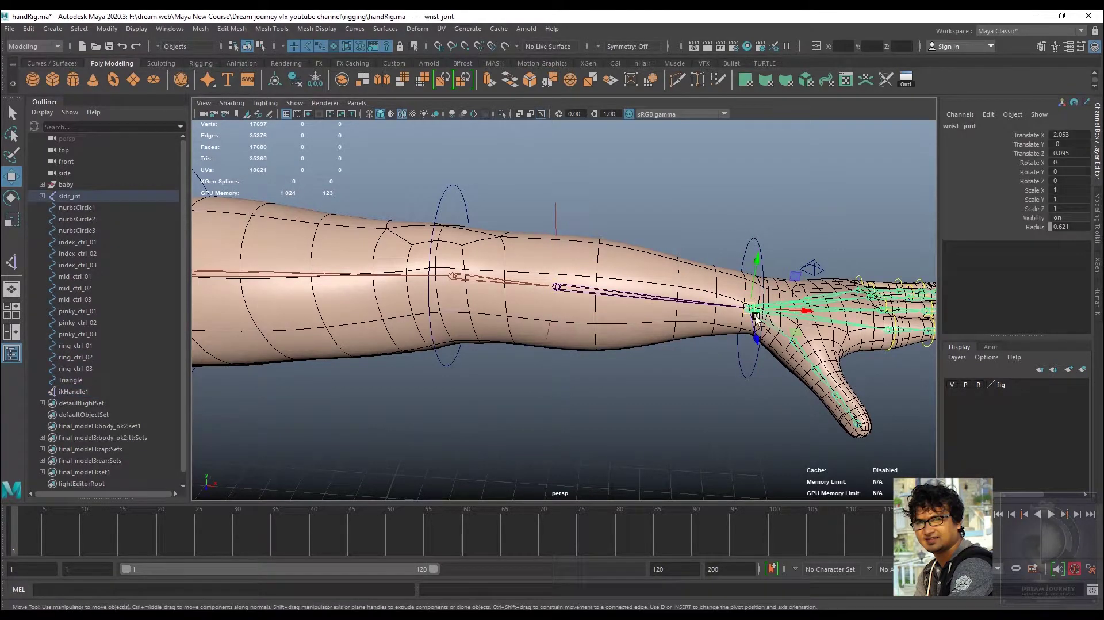
{"action": "key", "text": "e"}
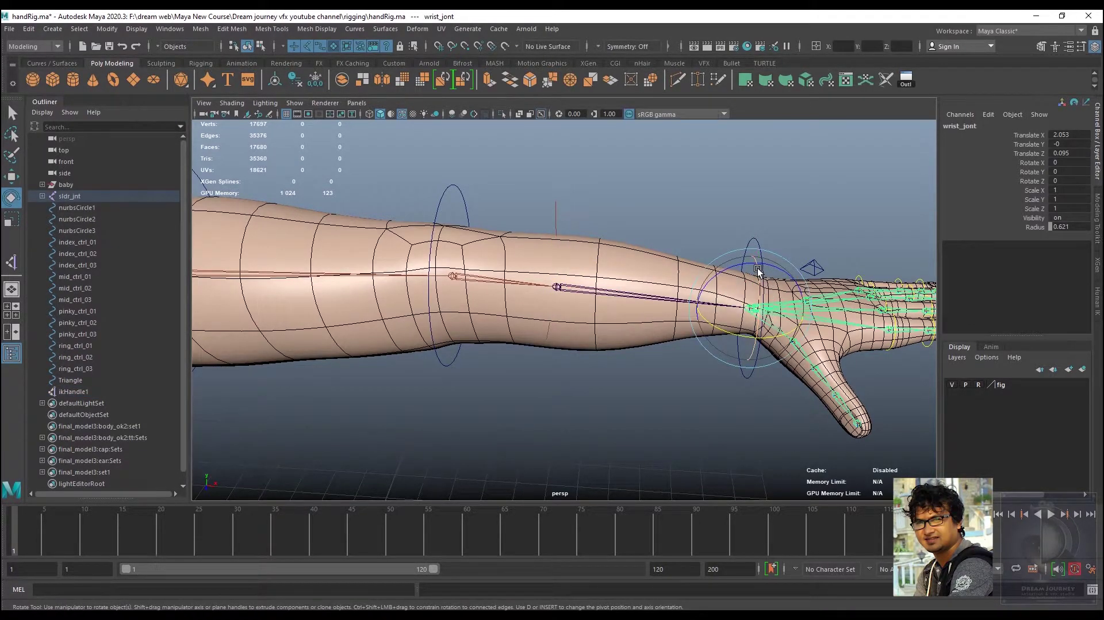
{"action": "mouse_move", "coordinate": [760, 273]}
{"action": "left_mouse_down"}
{"action": "mouse_move", "coordinate": [758, 301]}
{"action": "mouse_move", "coordinate": [758, 282]}
{"action": "left_mouse_up"}
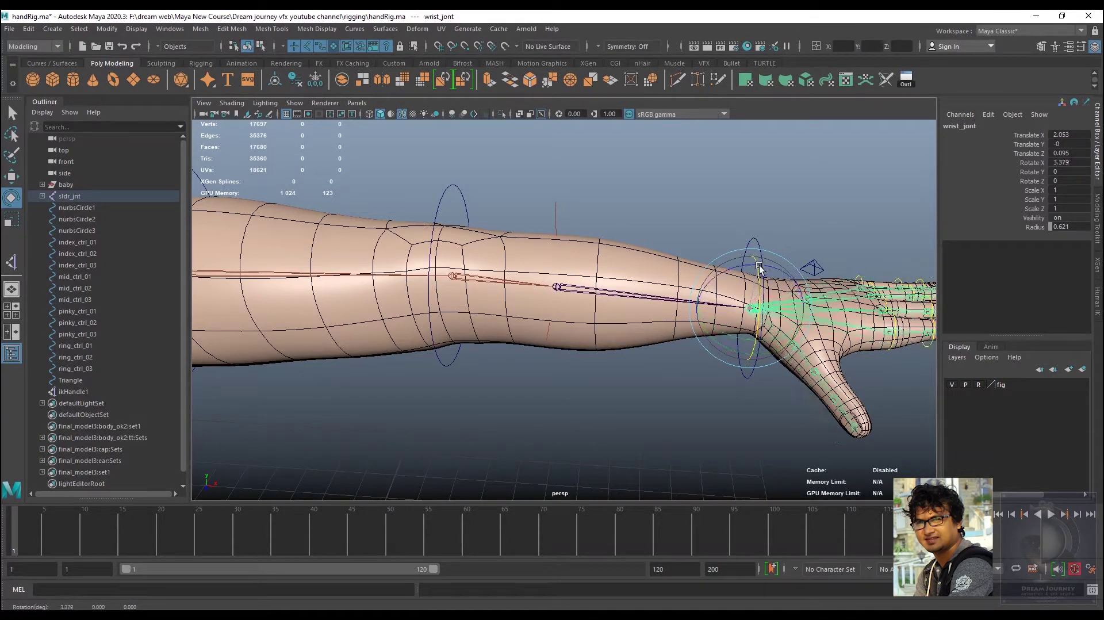
{"action": "key", "text": "ctrl+z"}
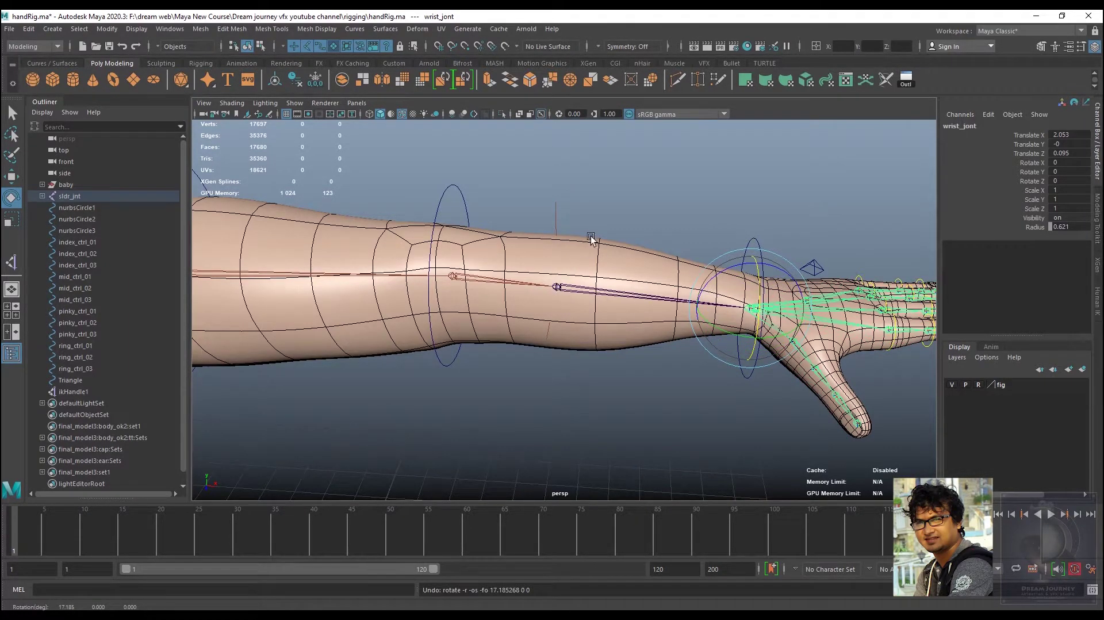
{"action": "left_click", "coordinate": [602, 247]}
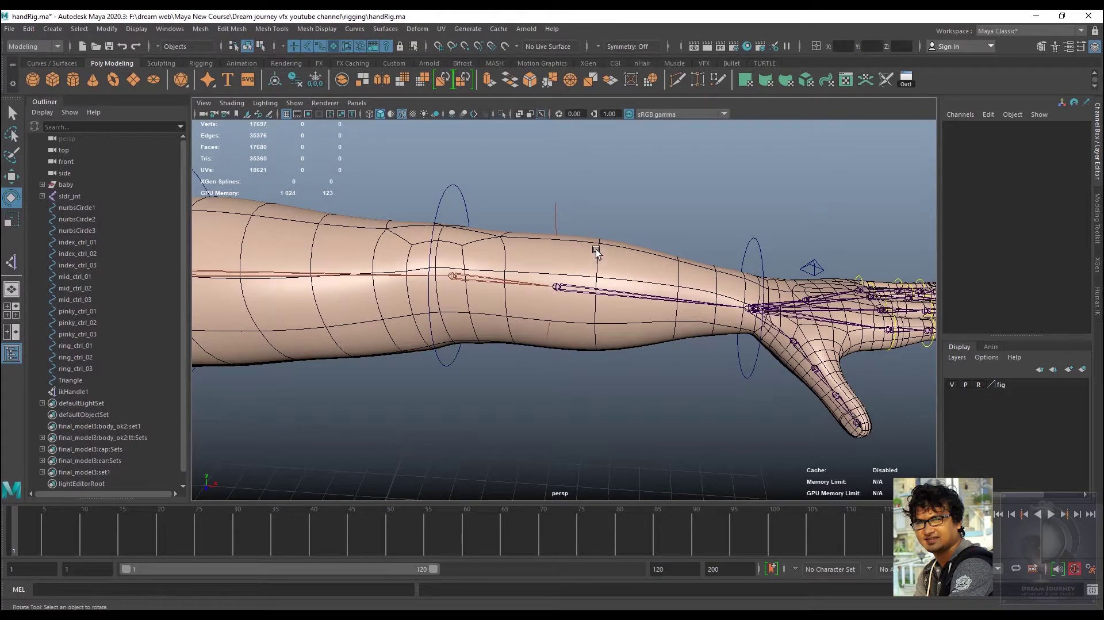
Check ikHandle1's selection, then turn off the fig layer's visibility
{"action": "left_click_drag", "start_coordinate": [684, 341], "coordinate": [694, 388], "text": "alt"}
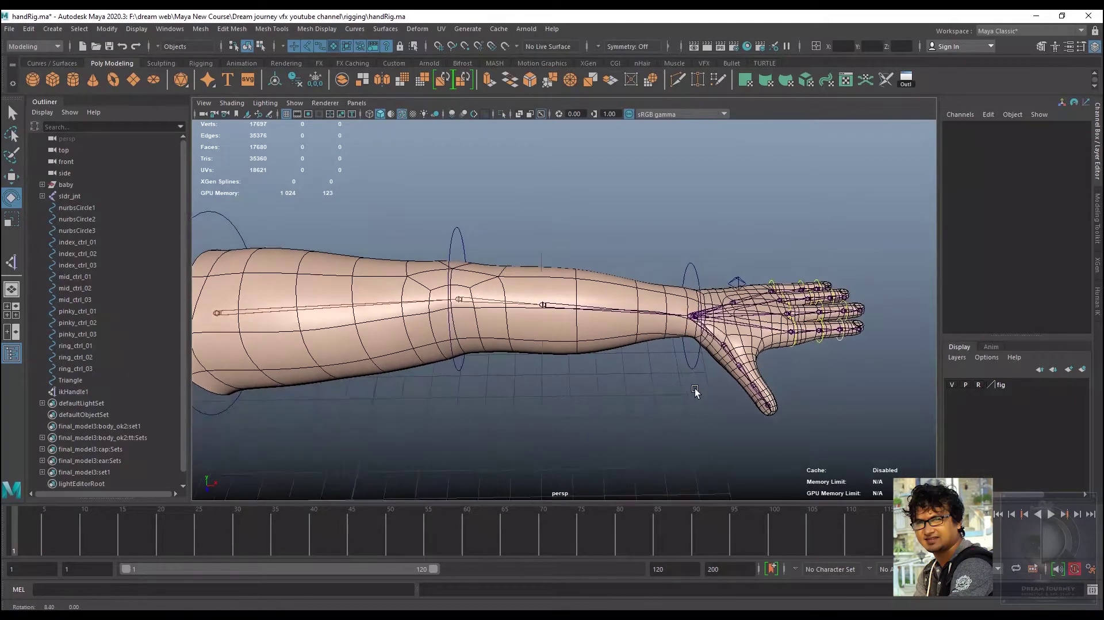
{"action": "left_click", "coordinate": [531, 258]}
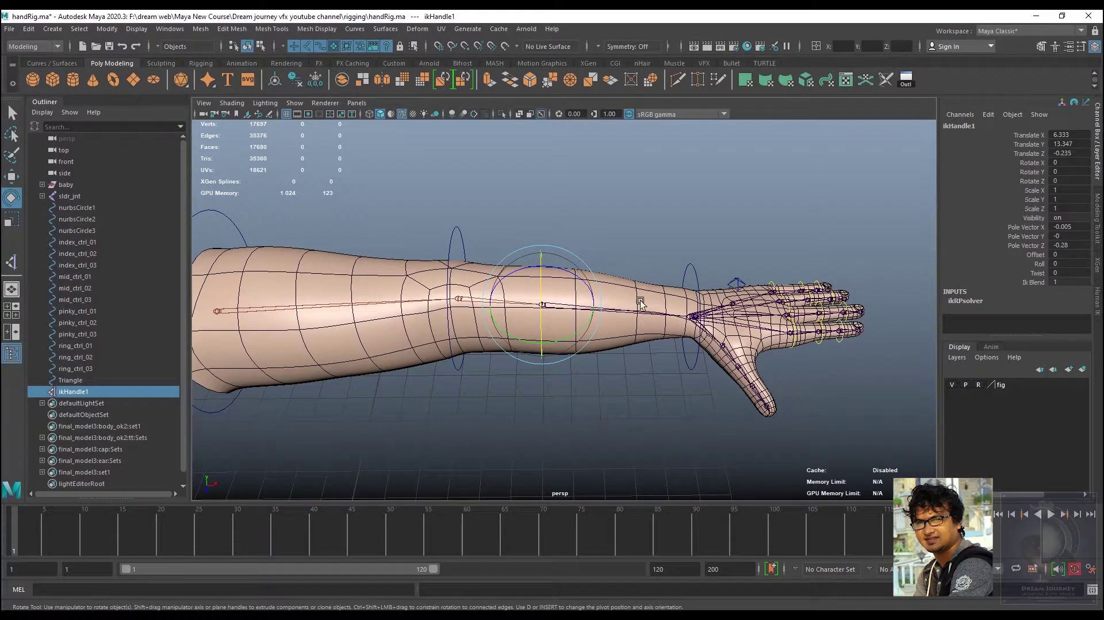
{"action": "mouse_move", "coordinate": [645, 352]}
{"action": "left_mouse_down", "text": "alt"}
{"action": "mouse_move", "coordinate": [660, 377]}
{"action": "mouse_move", "coordinate": [656, 236]}
{"action": "left_mouse_up", "text": "alt"}
{"action": "left_click", "coordinate": [657, 236]}
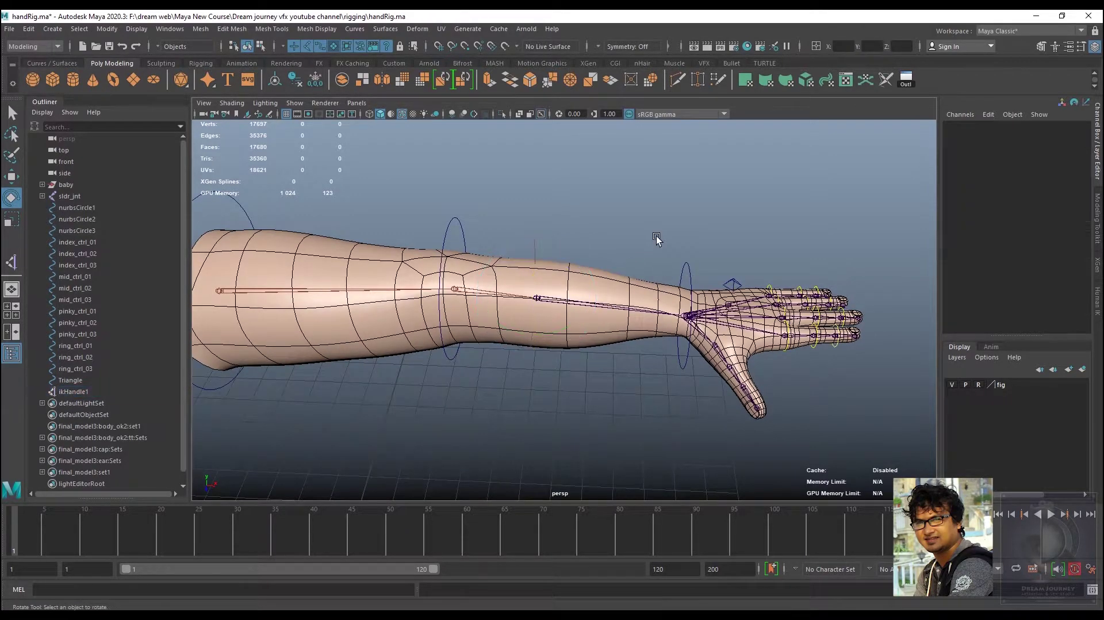
{"action": "mouse_move", "coordinate": [651, 293]}
{"action": "left_mouse_down", "text": "alt"}
{"action": "mouse_move", "coordinate": [708, 330]}
{"action": "mouse_move", "coordinate": [657, 328]}
{"action": "mouse_move", "coordinate": [692, 357]}
{"action": "mouse_move", "coordinate": [640, 340]}
{"action": "left_mouse_up", "text": "alt"}
{"action": "left_click", "coordinate": [951, 384]}
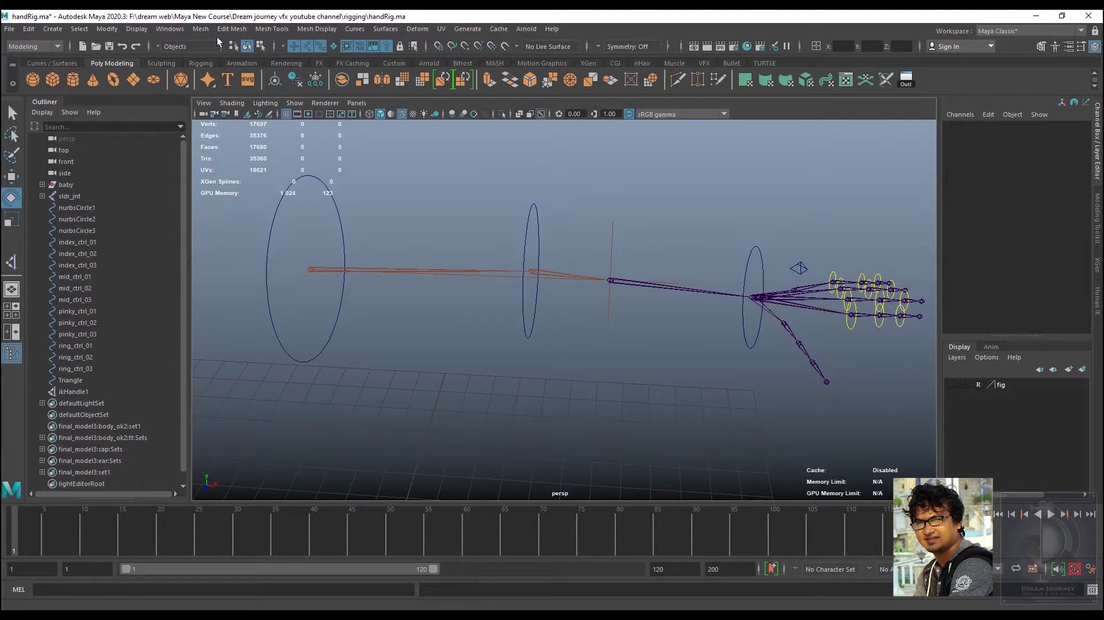
Open Windows > Hypergraph: Hierarchy and drag its window below the arm rig
{"action": "left_click", "coordinate": [168, 30]}
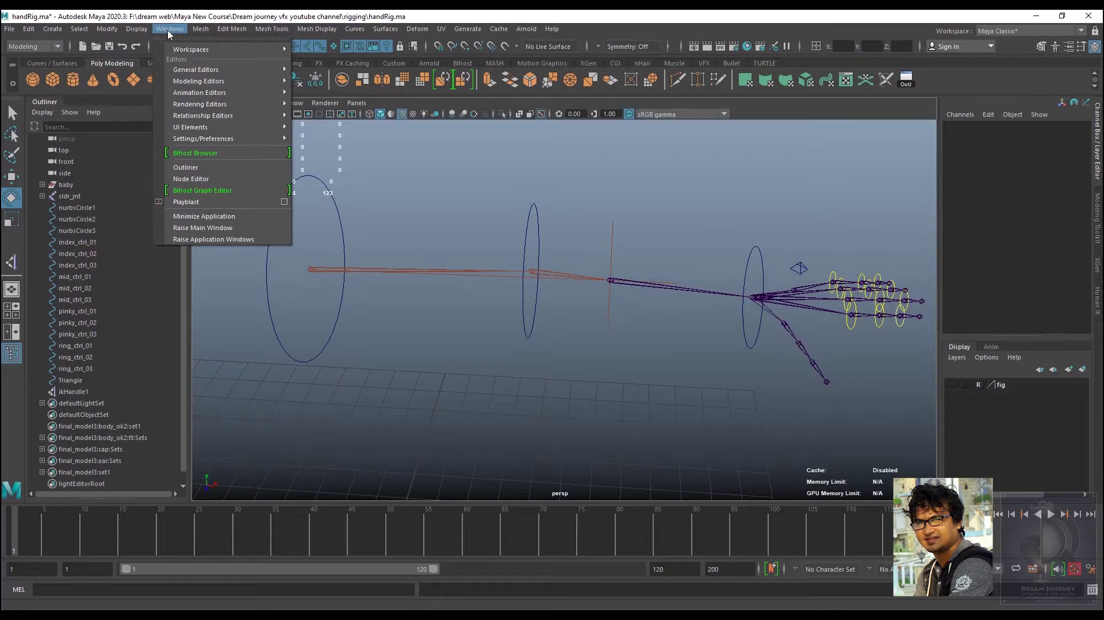
{"action": "mouse_move", "coordinate": [196, 68]}
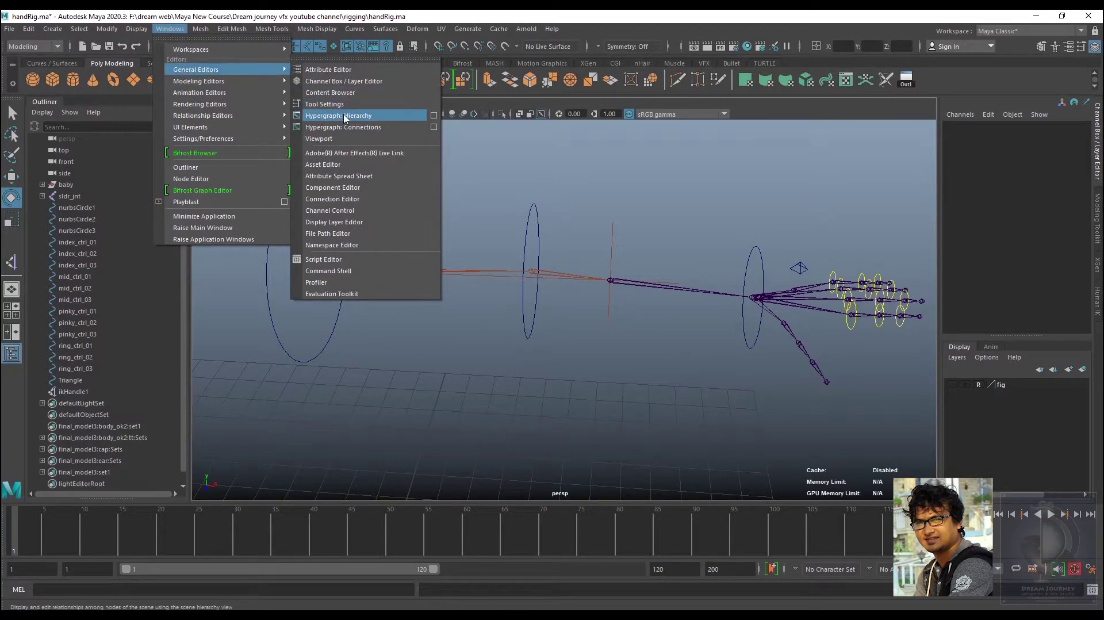
{"action": "left_click", "coordinate": [368, 116]}
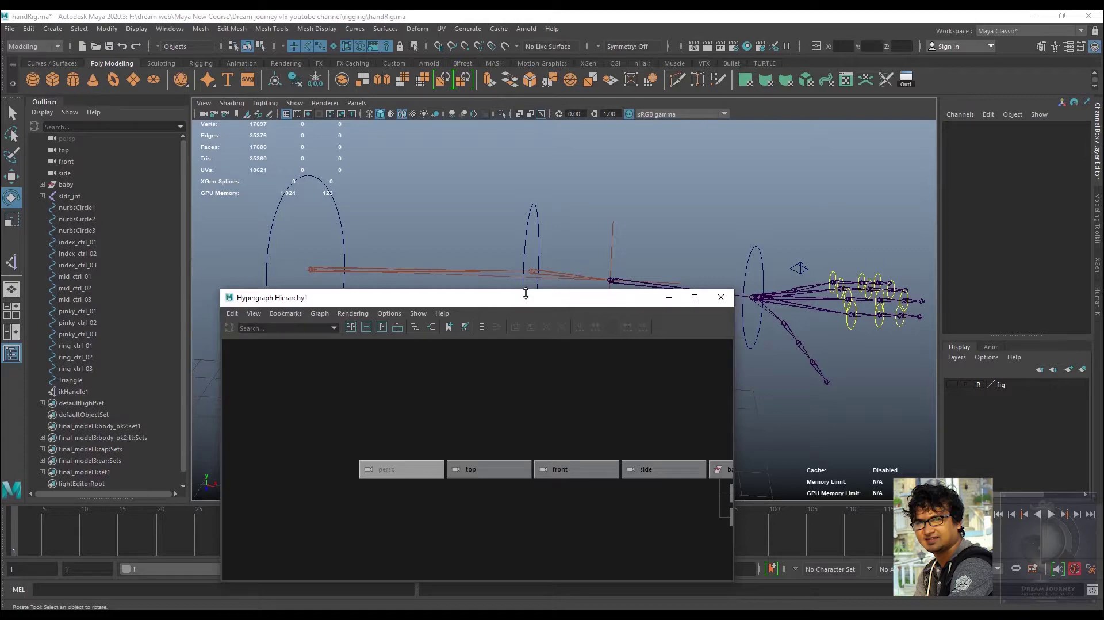
{"action": "mouse_move", "coordinate": [493, 302]}
{"action": "left_mouse_down"}
{"action": "mouse_move", "coordinate": [471, 363]}
{"action": "mouse_move", "coordinate": [603, 359]}
{"action": "left_mouse_up"}
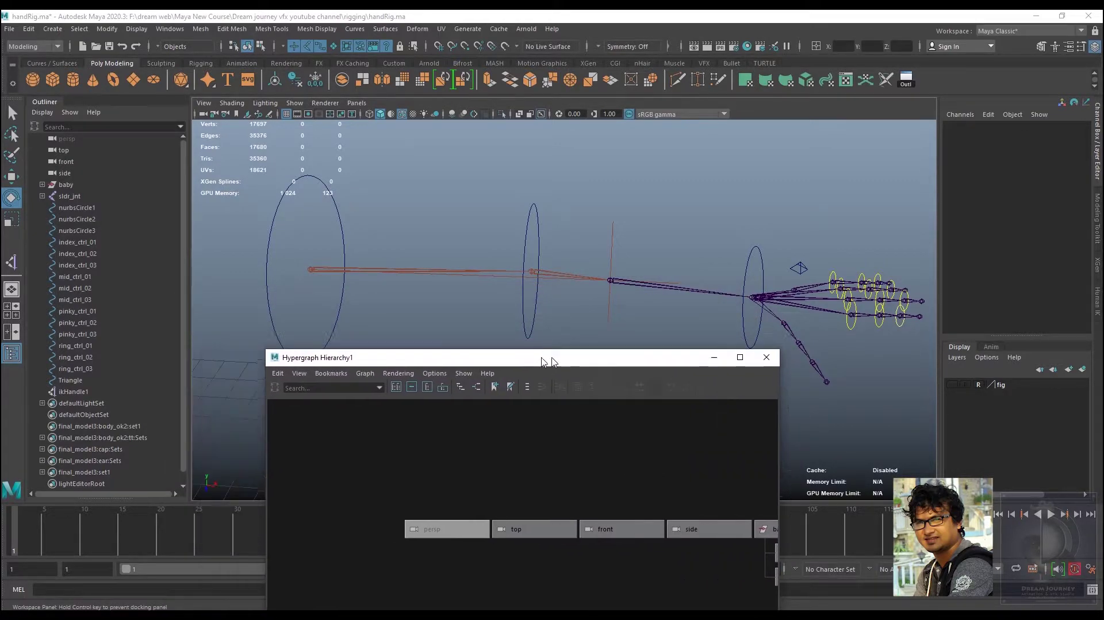
{"action": "left_click_drag", "start_coordinate": [649, 210], "coordinate": [592, 244]}
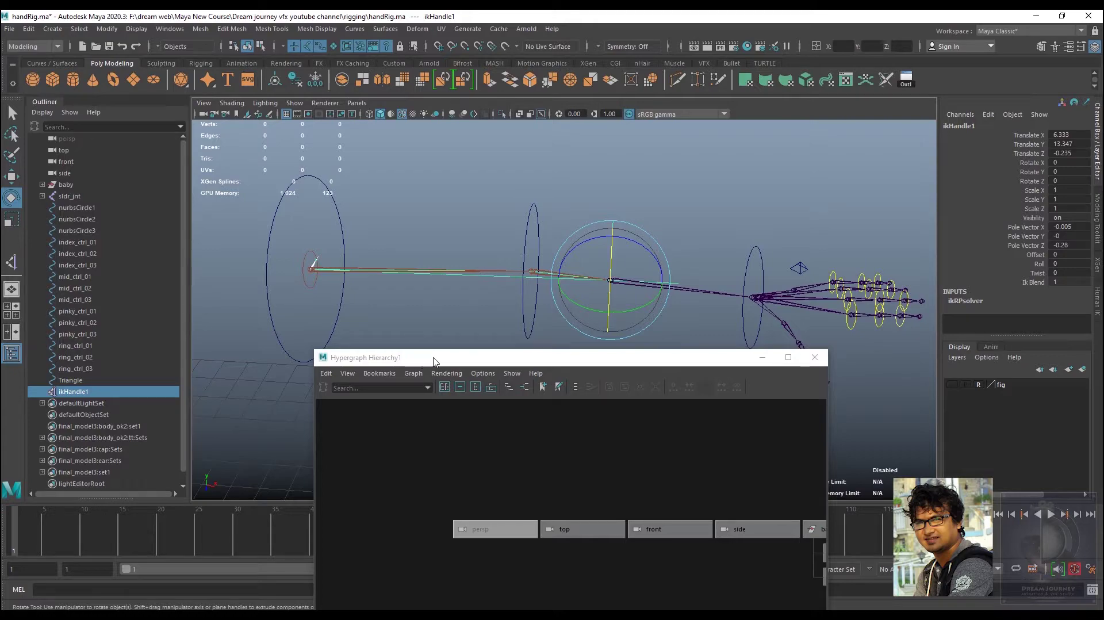
{"action": "left_click_drag", "start_coordinate": [431, 362], "coordinate": [335, 356]}
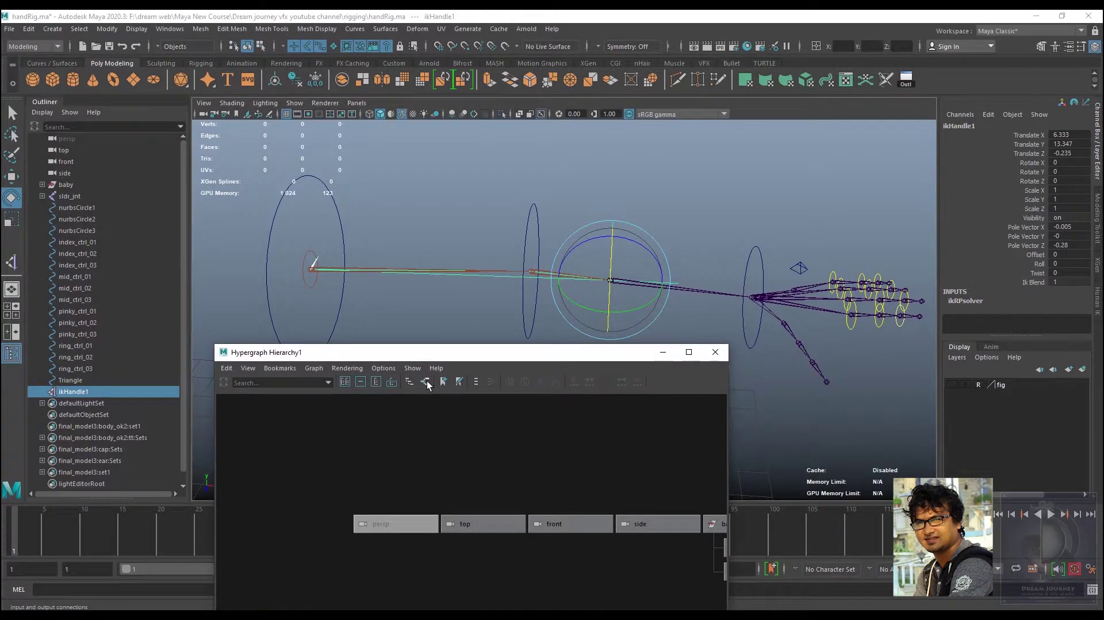
Graph ikHandle1's input and output connections, select effector1, and switch to front view
{"action": "left_click", "coordinate": [427, 383]}
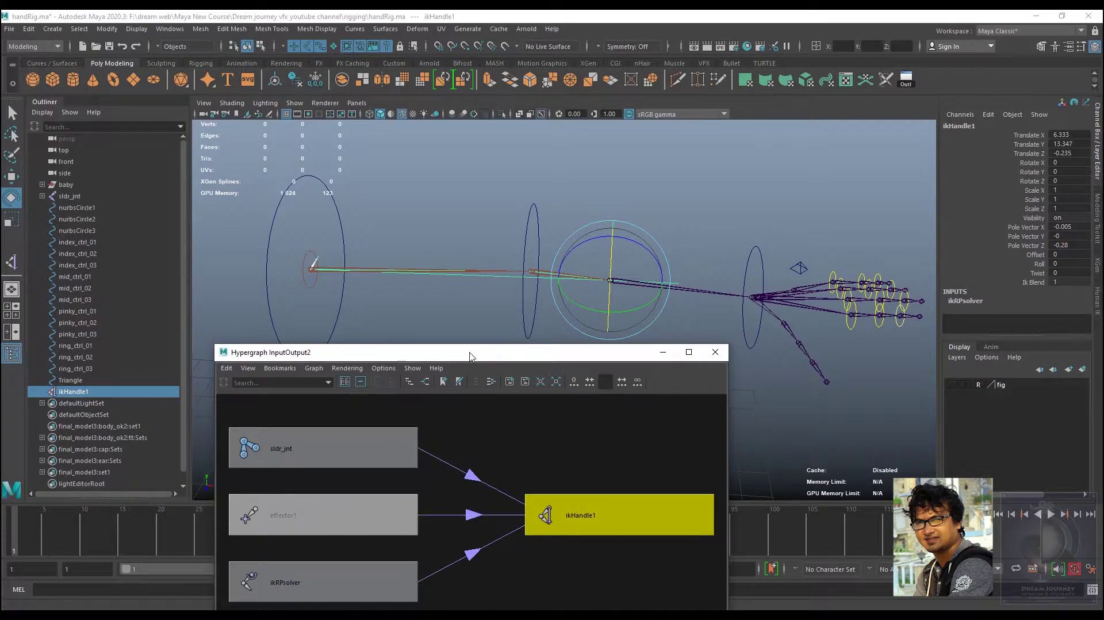
{"action": "left_click_drag", "start_coordinate": [468, 355], "coordinate": [514, 364]}
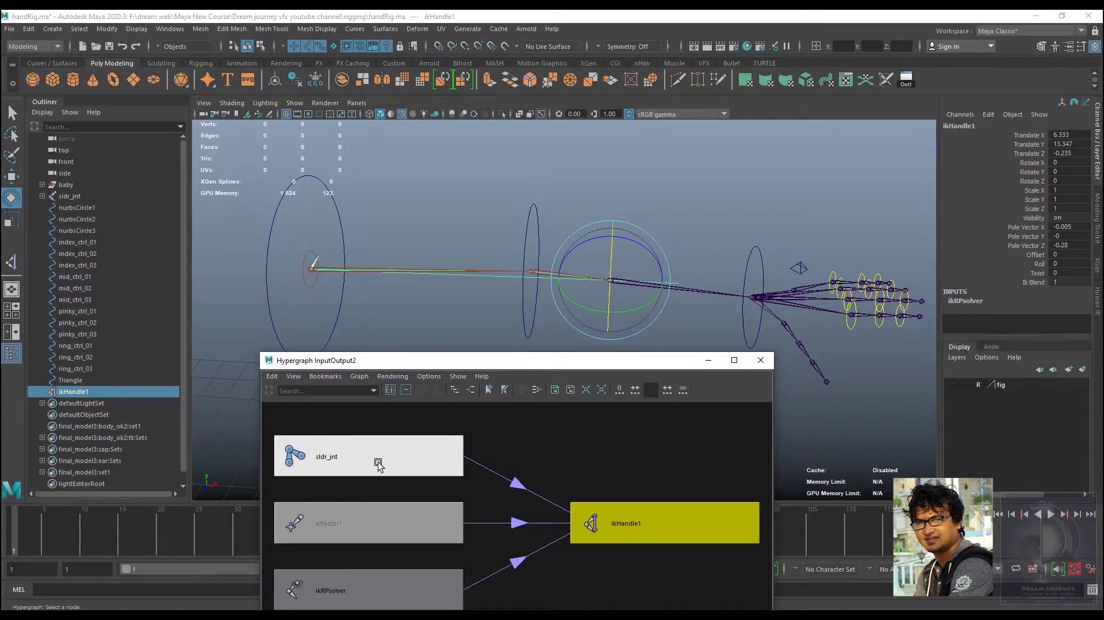
{"action": "left_click", "coordinate": [353, 526]}
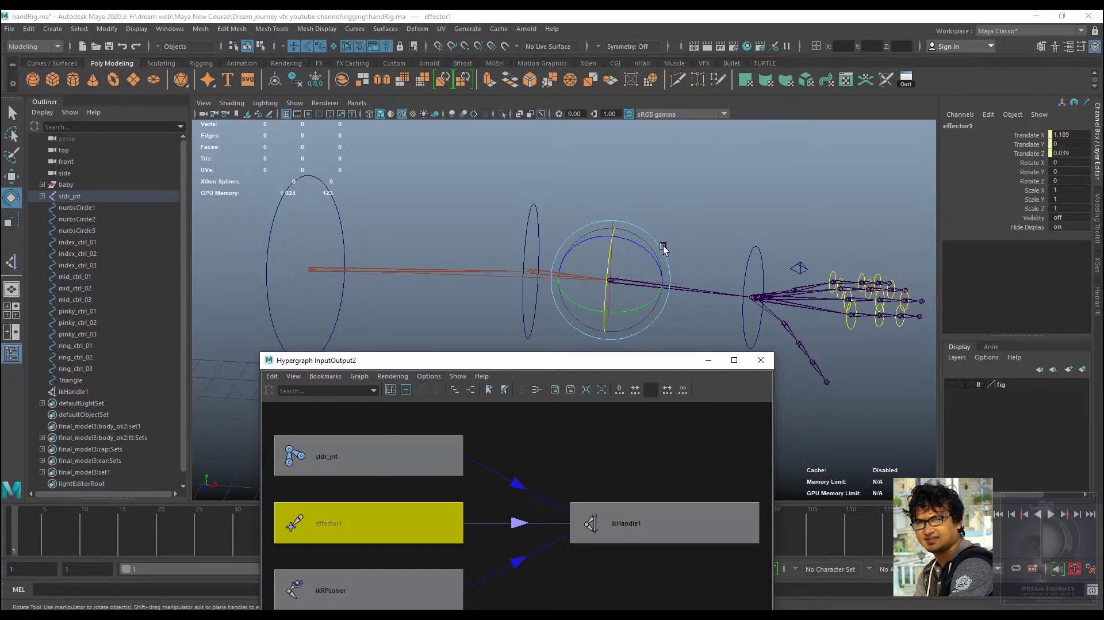
{"action": "left_click", "coordinate": [19, 177]}
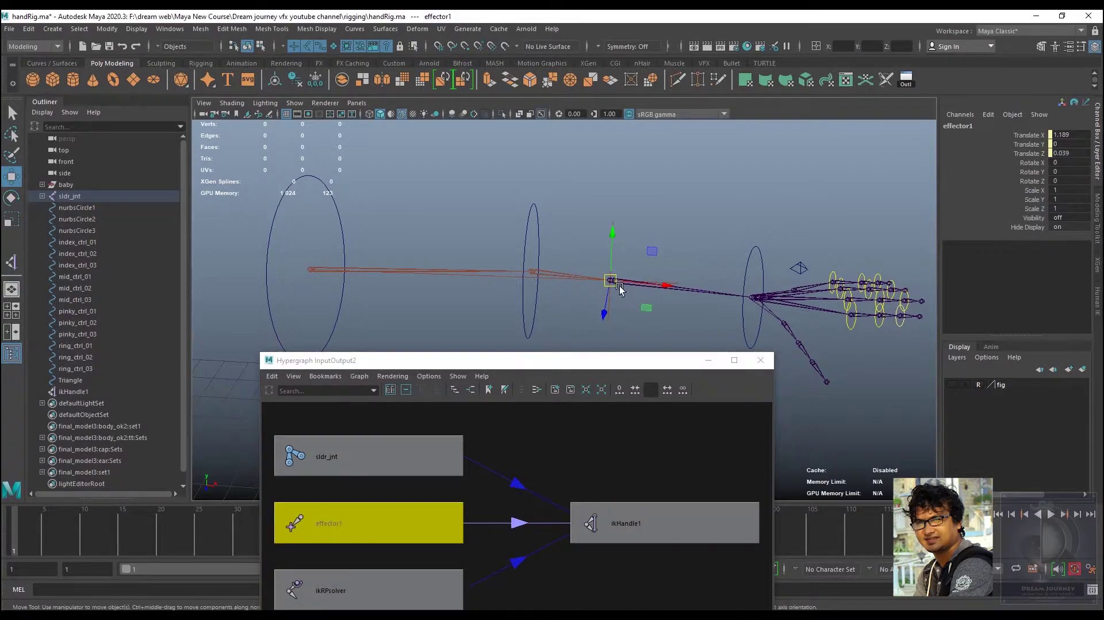
{"action": "key", "text": "space"}
{"action": "left_click_drag", "start_coordinate": [558, 246], "coordinate": [607, 217]}
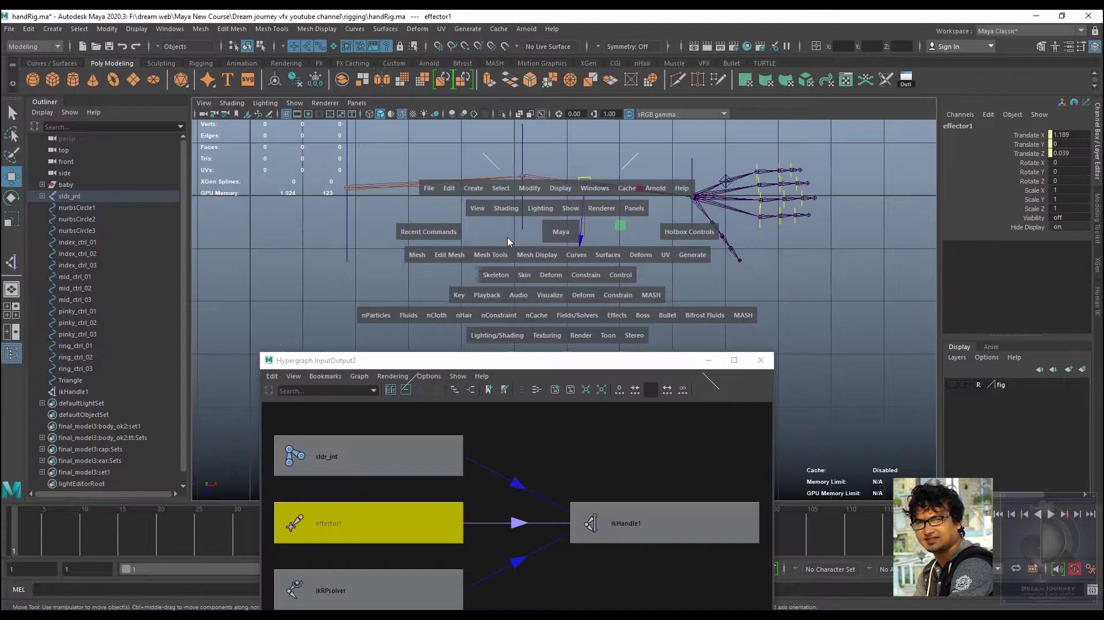
{"action": "scroll", "coordinate": [620, 290], "scroll_direction": "up", "scroll_amount": 2}
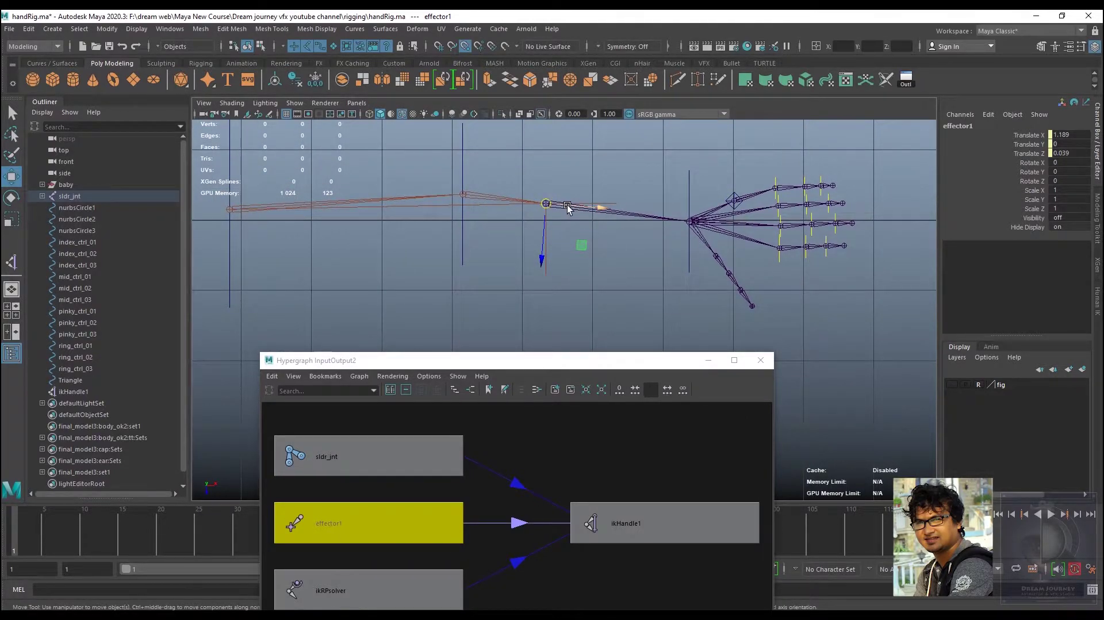
{"action": "left_click_drag", "start_coordinate": [575, 207], "coordinate": [625, 220]}
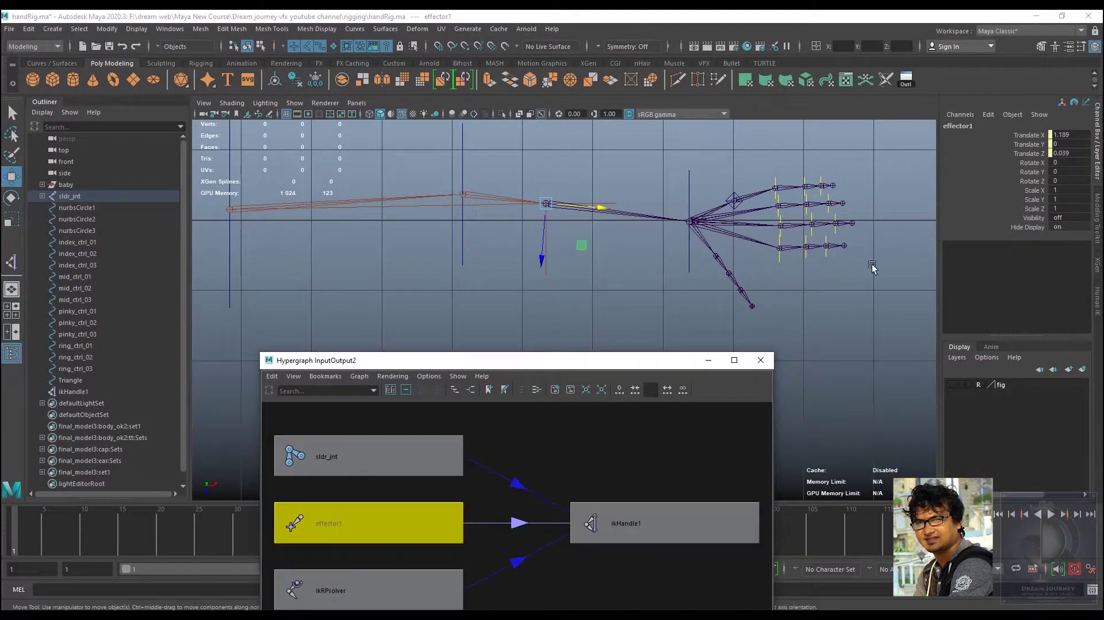
Break incoming connections on effector1's three translate channels, then select and move ikHandle1
{"action": "left_click_drag", "start_coordinate": [1021, 136], "coordinate": [1027, 154]}
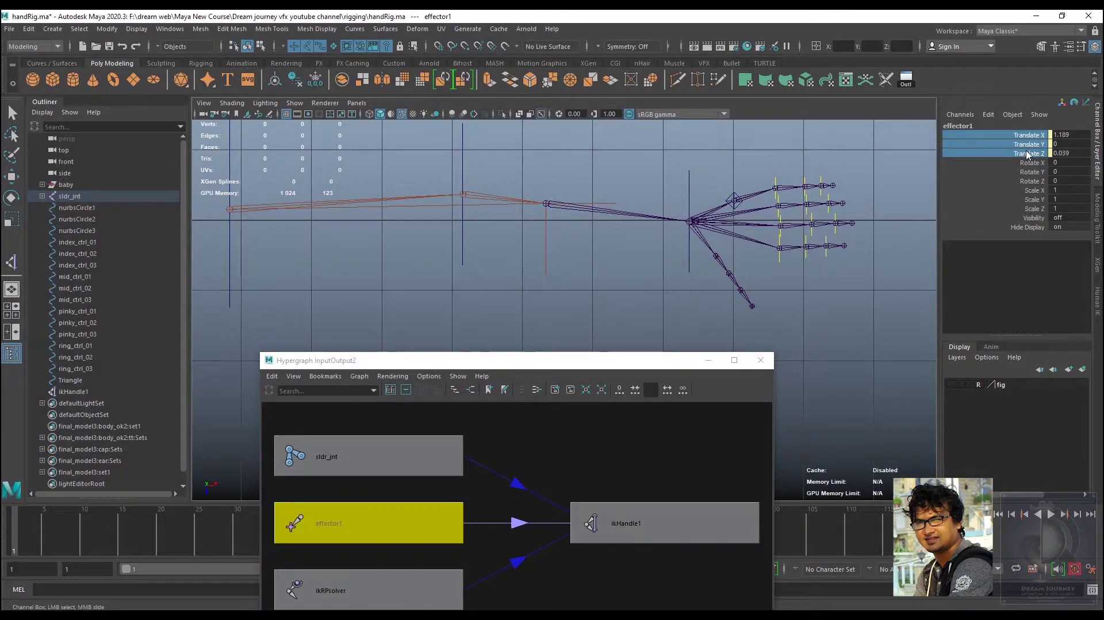
{"action": "right_click", "coordinate": [1027, 145]}
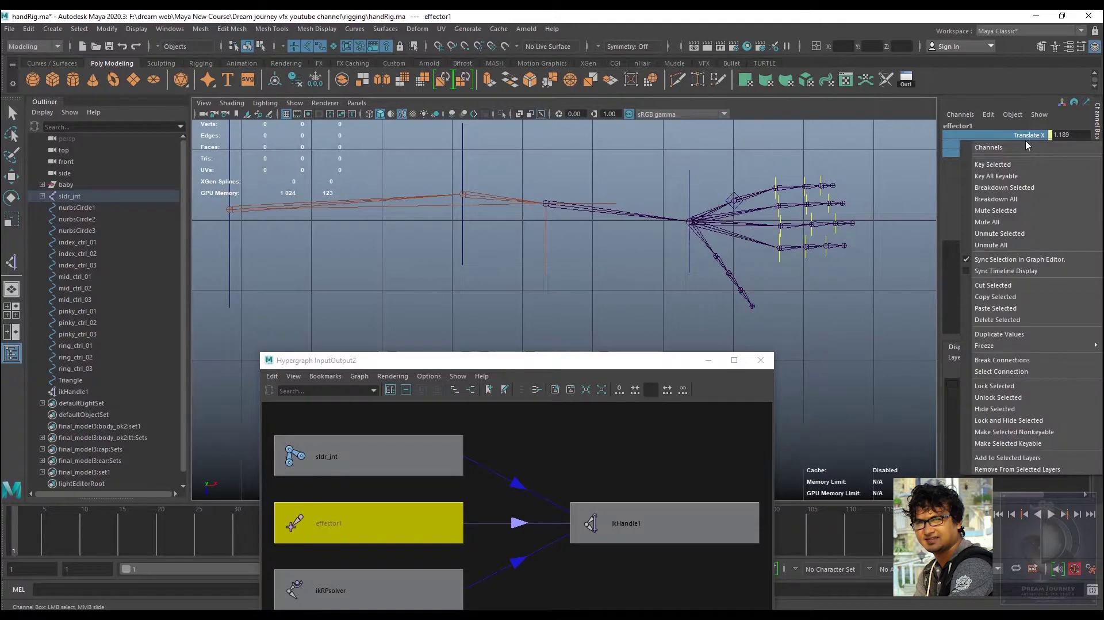
{"action": "left_click", "coordinate": [1007, 357]}
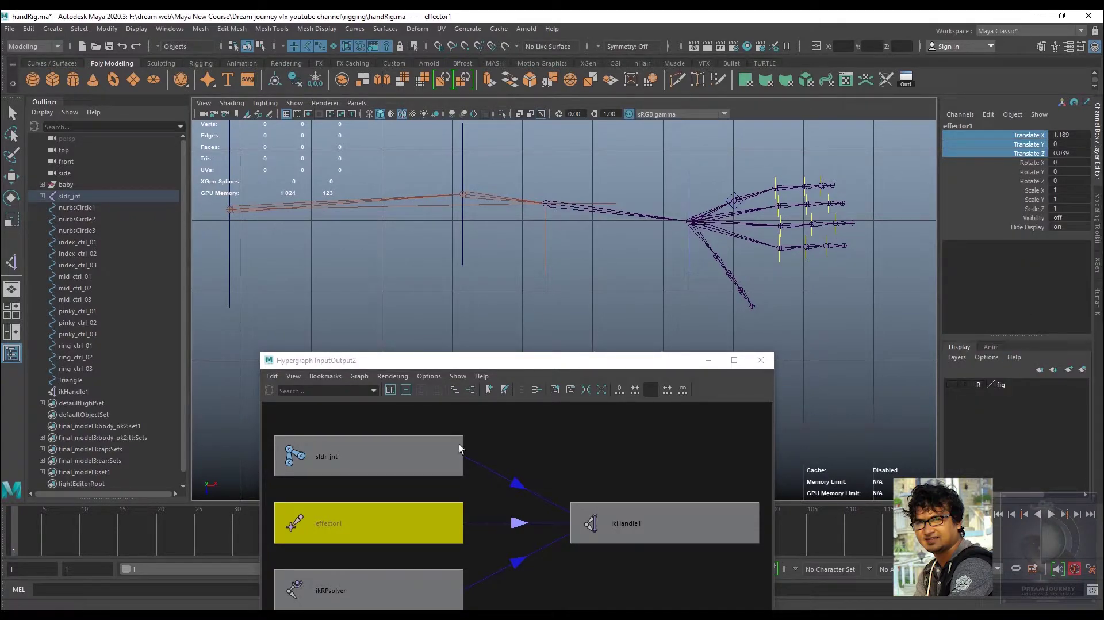
{"action": "middle_click_drag", "start_coordinate": [554, 248], "coordinate": [573, 251]}
{"action": "left_click", "coordinate": [574, 248]}
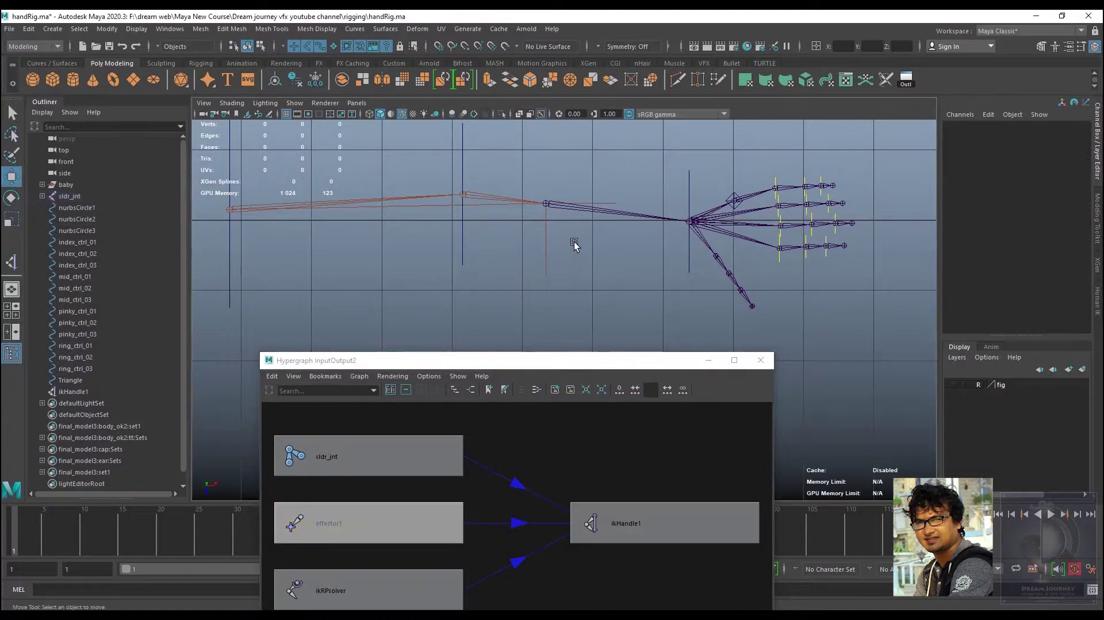
{"action": "key", "text": "w"}
{"action": "left_click_drag", "start_coordinate": [574, 242], "coordinate": [537, 256]}
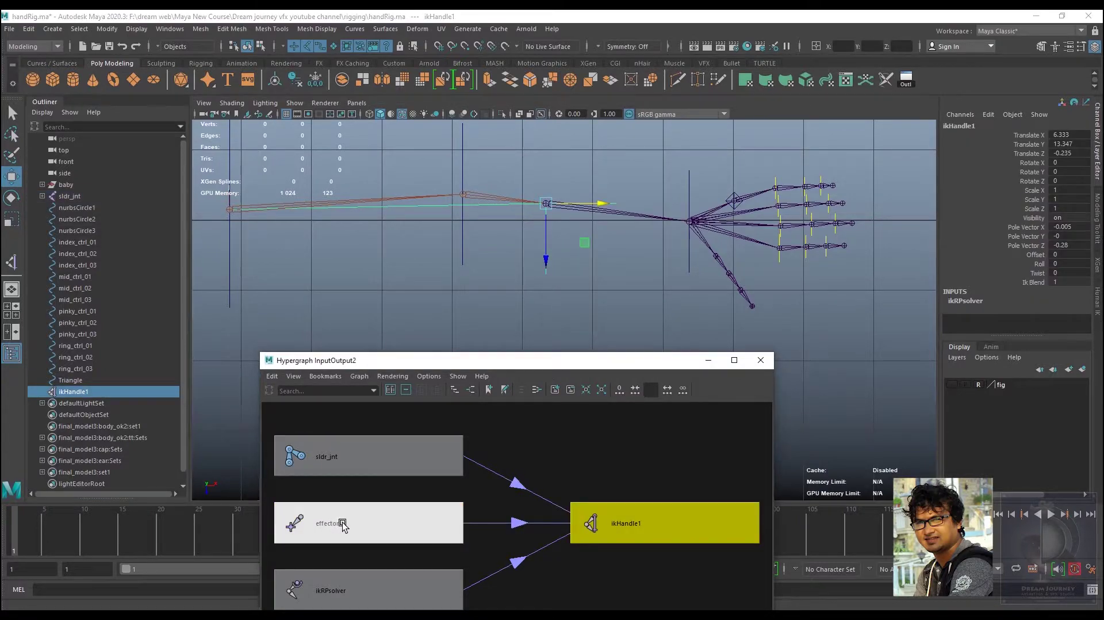
Snap effector1 from the connections graph onto the wrist joint
{"action": "left_click", "coordinate": [324, 525]}
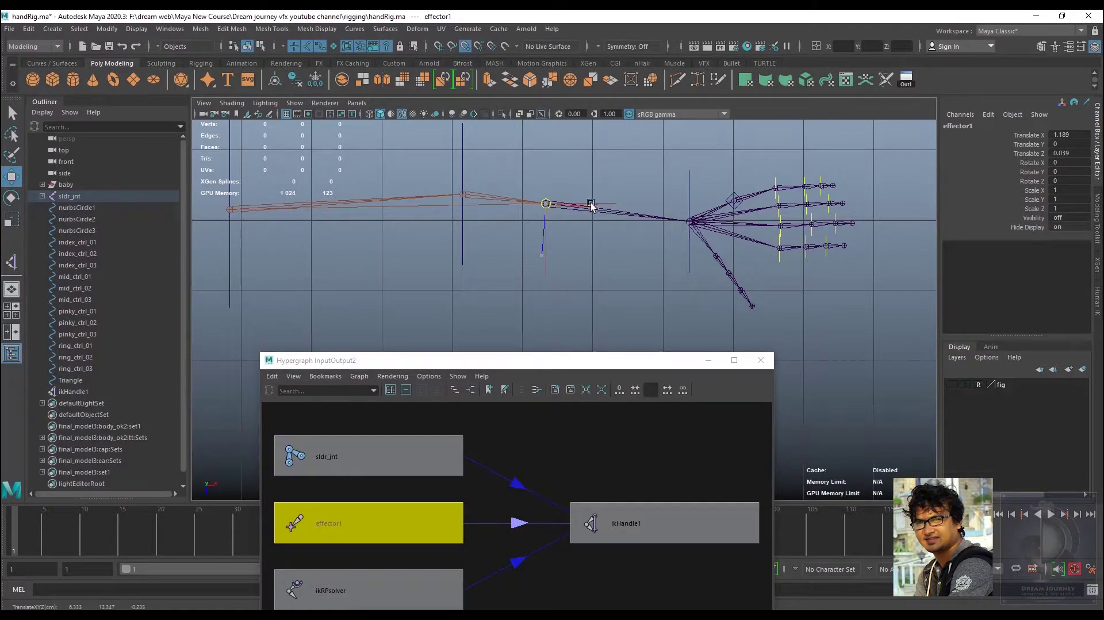
{"action": "middle_click_drag", "start_coordinate": [547, 201], "coordinate": [676, 220]}
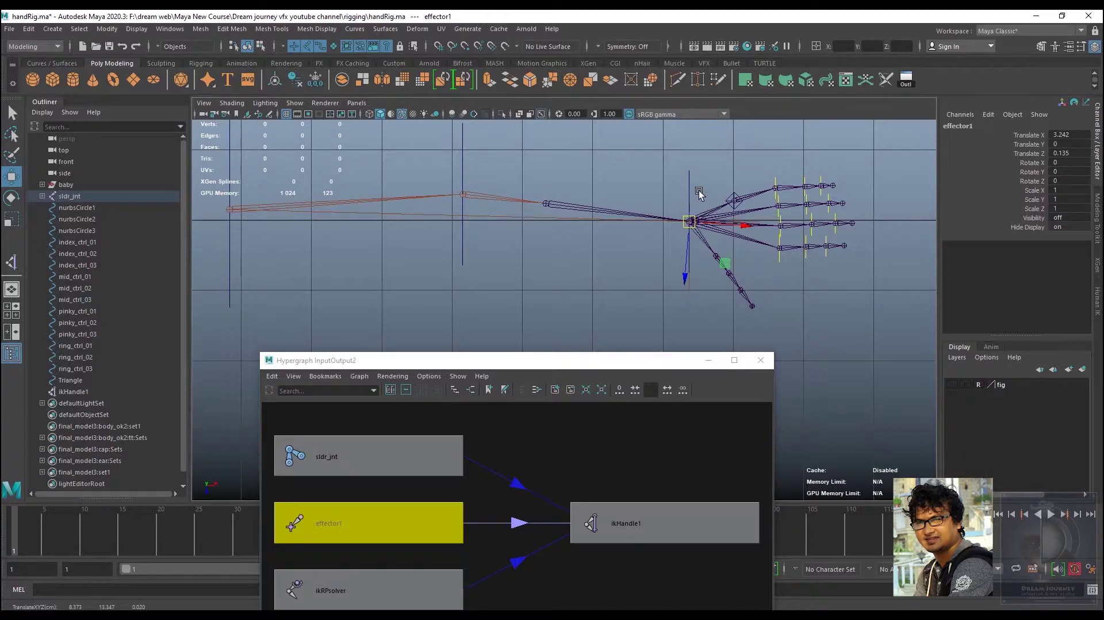
{"action": "mouse_move", "coordinate": [700, 192]}
{"action": "right_mouse_down", "text": "alt"}
{"action": "mouse_move", "coordinate": [755, 247]}
{"action": "mouse_move", "coordinate": [330, 228]}
{"action": "right_mouse_up", "text": "alt"}
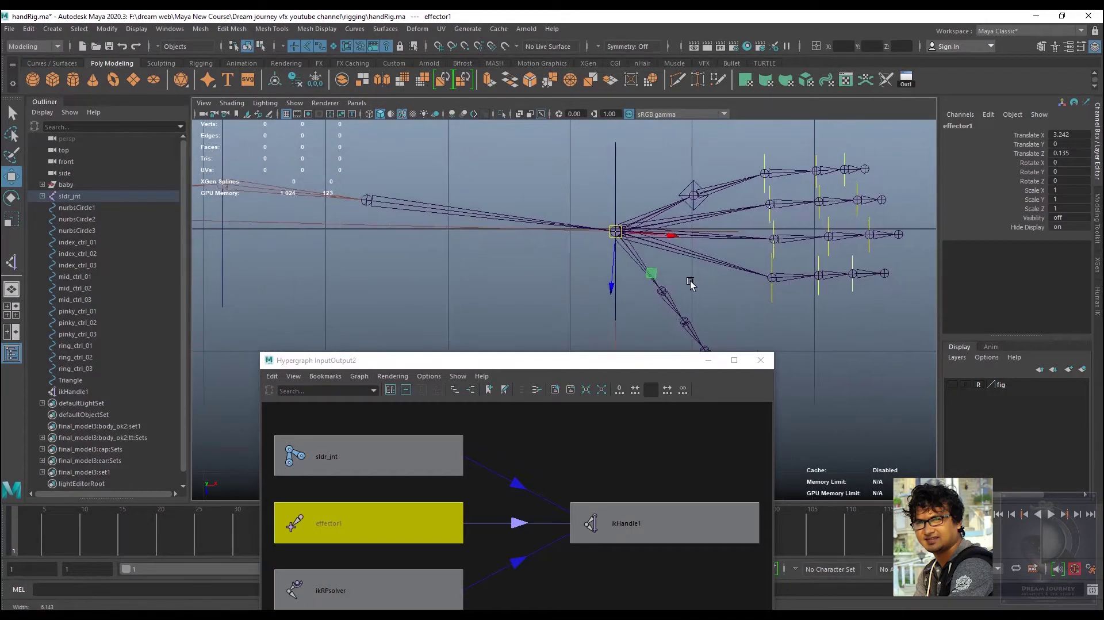
{"action": "middle_click_drag", "start_coordinate": [429, 238], "coordinate": [391, 230], "text": "alt"}
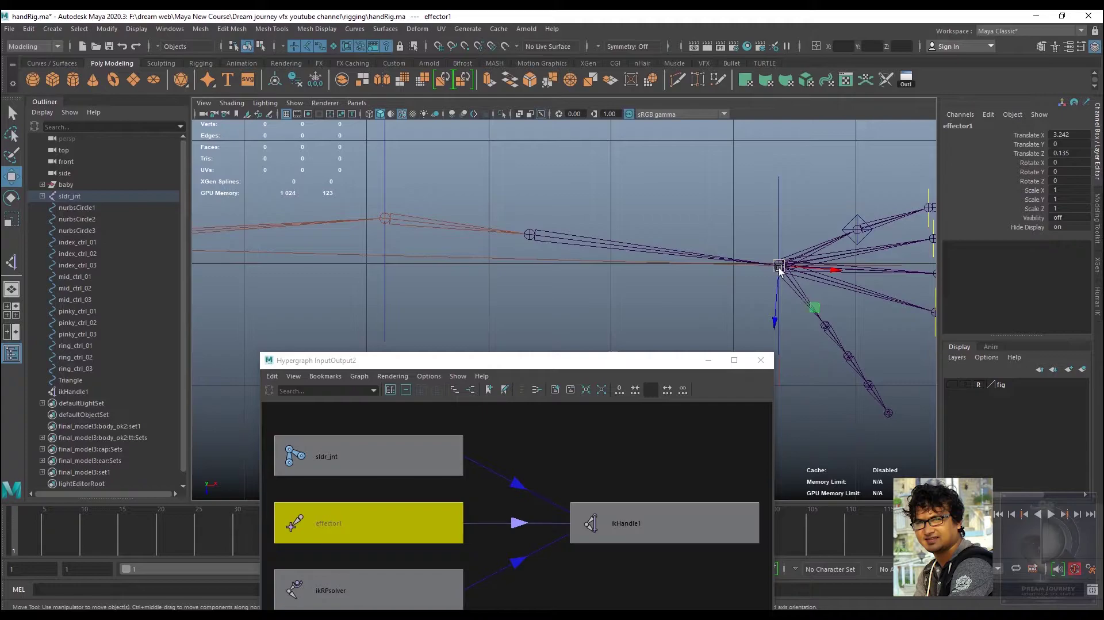
Return to perspective view and drag ikHandle1 around to test the arm bending
{"action": "left_click_drag", "start_coordinate": [608, 366], "coordinate": [606, 302]}
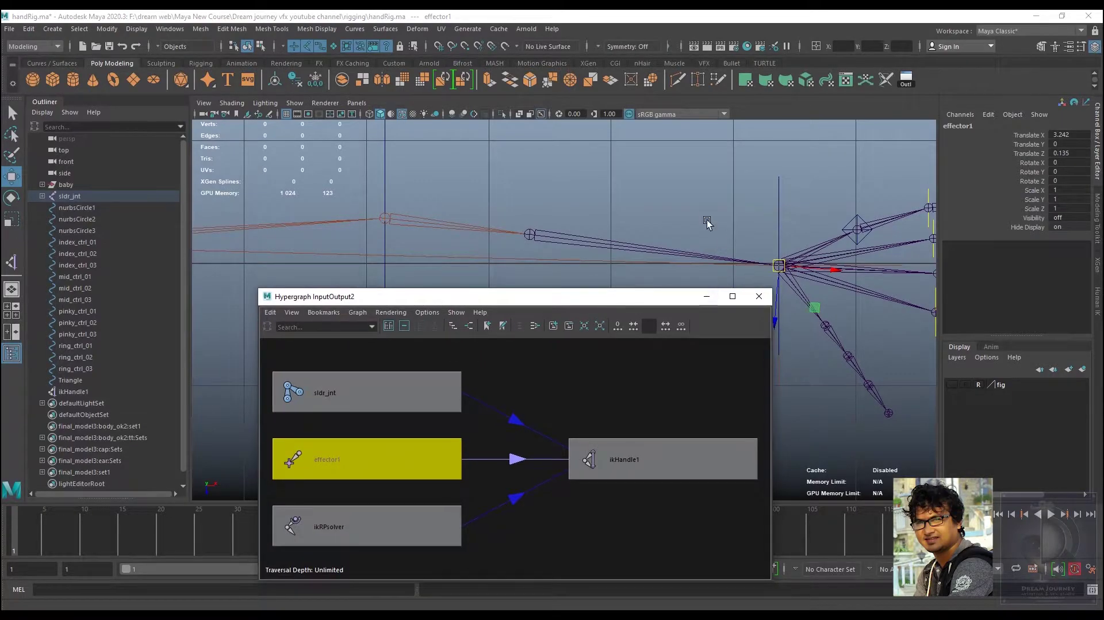
{"action": "key", "text": "space"}
{"action": "left_click_drag", "start_coordinate": [708, 213], "coordinate": [711, 184]}
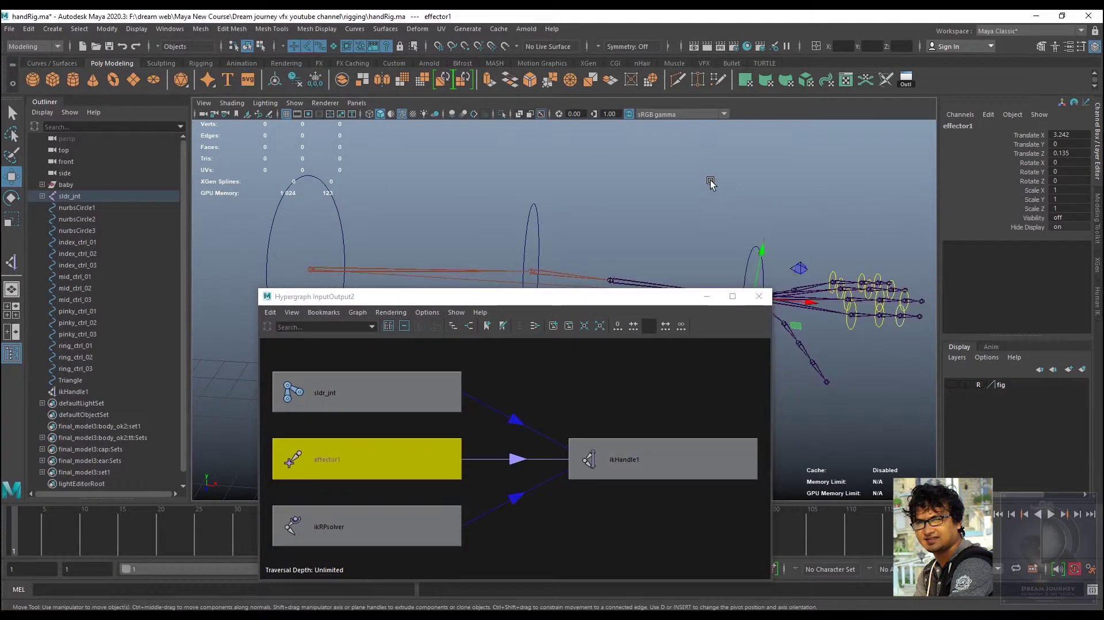
{"action": "mouse_move", "coordinate": [644, 296]}
{"action": "left_mouse_down"}
{"action": "mouse_move", "coordinate": [487, 388]}
{"action": "mouse_move", "coordinate": [774, 307]}
{"action": "mouse_move", "coordinate": [705, 325]}
{"action": "mouse_move", "coordinate": [725, 185]}
{"action": "left_mouse_up"}
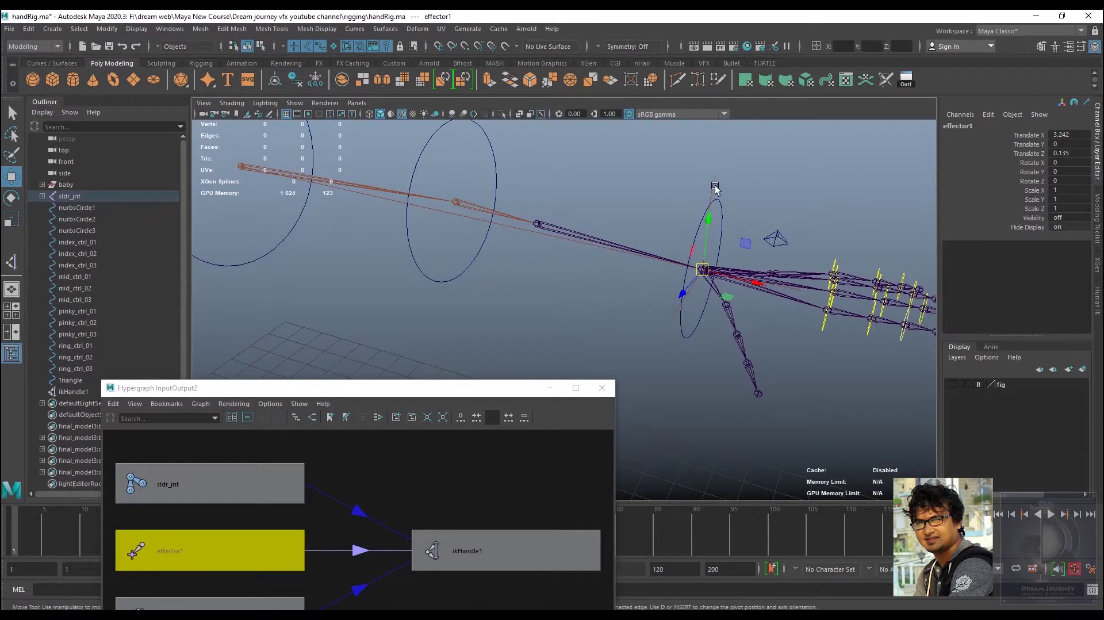
{"action": "left_click", "coordinate": [713, 184]}
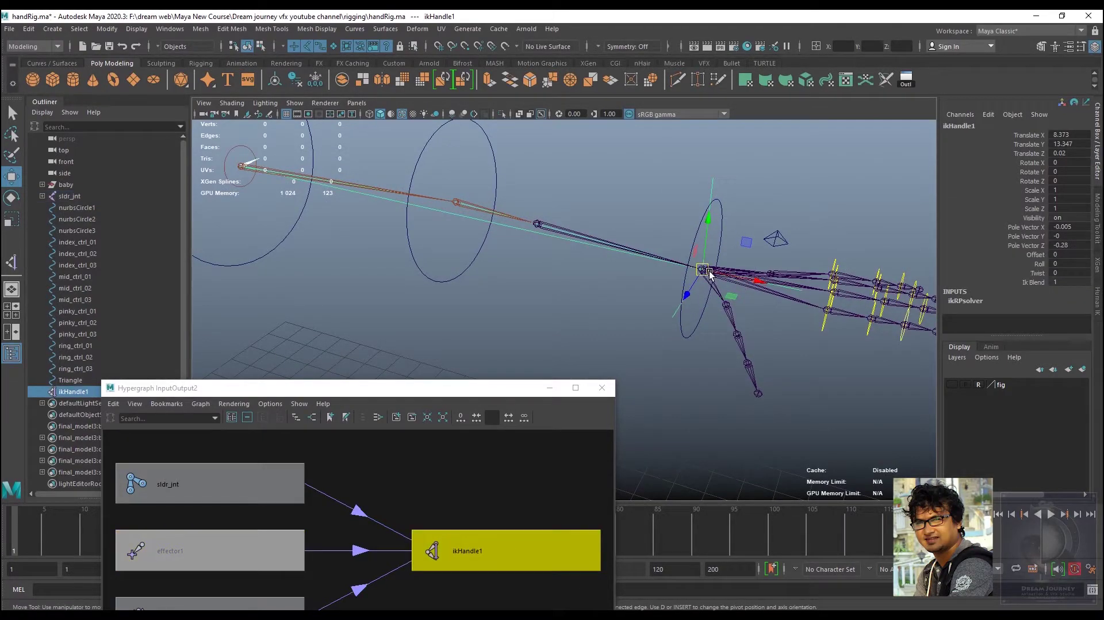
{"action": "left_click_drag", "start_coordinate": [708, 272], "coordinate": [607, 275]}
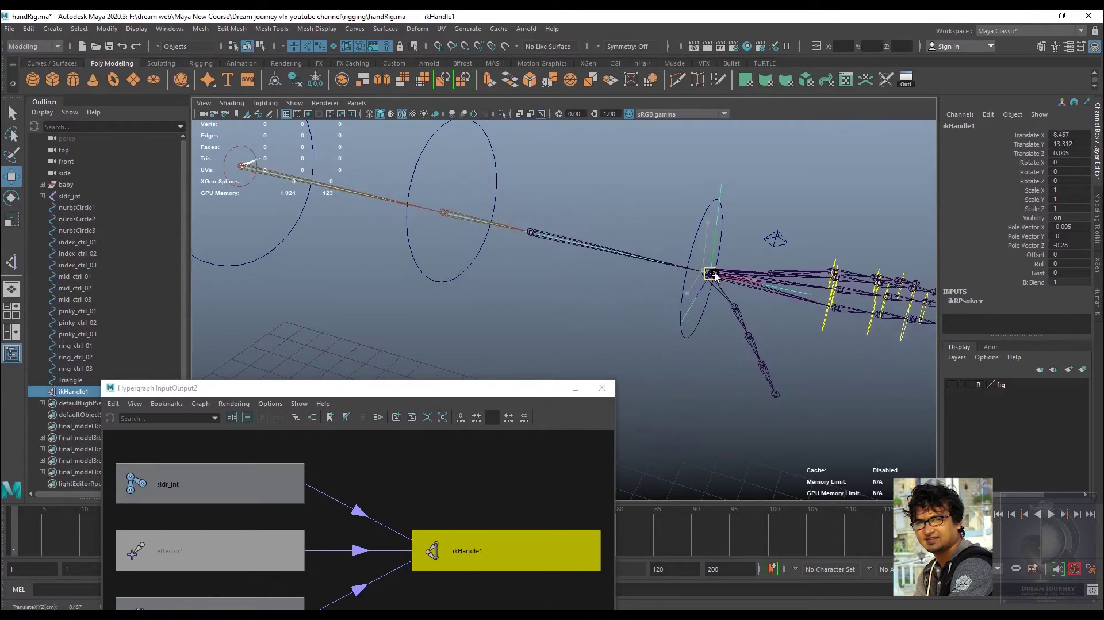
{"action": "left_click_drag", "start_coordinate": [608, 275], "coordinate": [635, 266]}
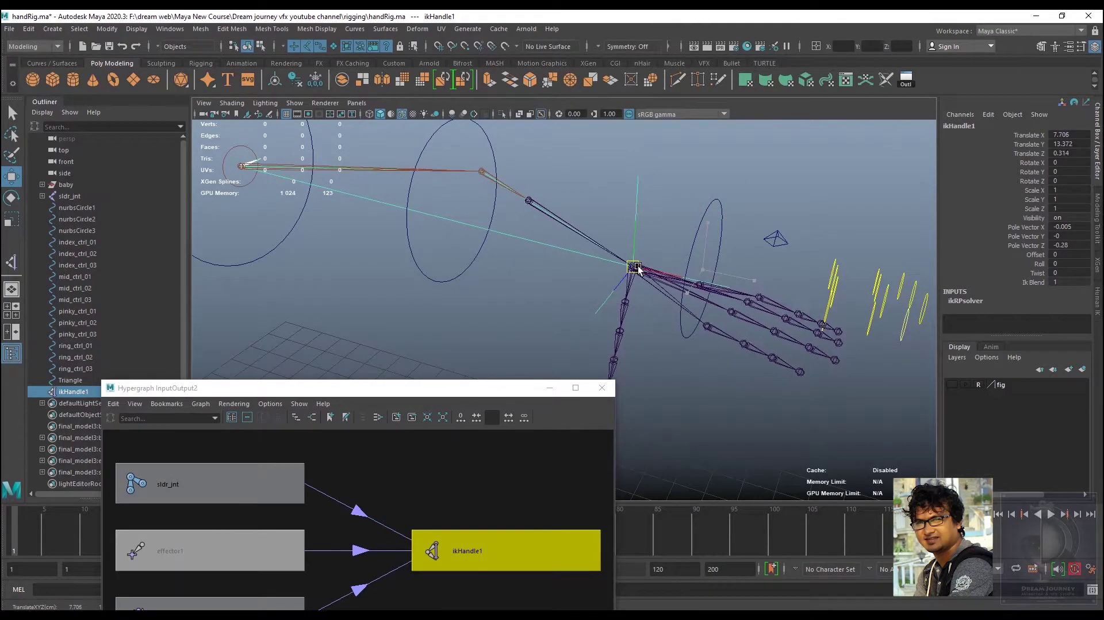
{"action": "mouse_move", "coordinate": [796, 207]}
{"action": "left_mouse_down", "text": "alt"}
{"action": "mouse_move", "coordinate": [604, 301]}
{"action": "mouse_move", "coordinate": [543, 291]}
{"action": "left_mouse_up", "text": "alt"}
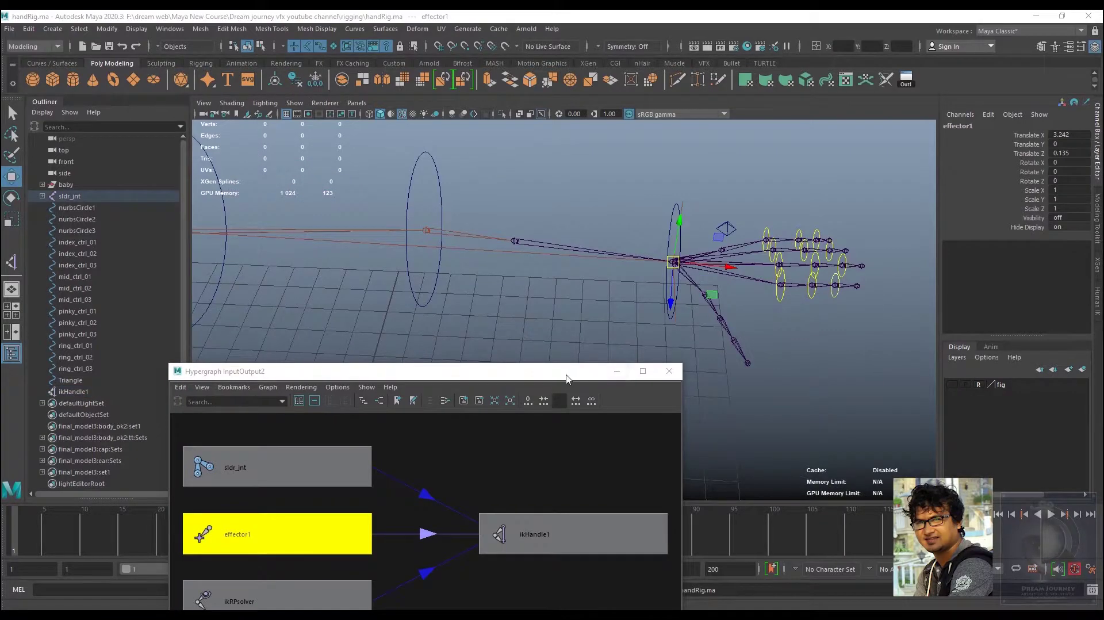
{"action": "left_click_drag", "start_coordinate": [566, 378], "coordinate": [597, 339]}
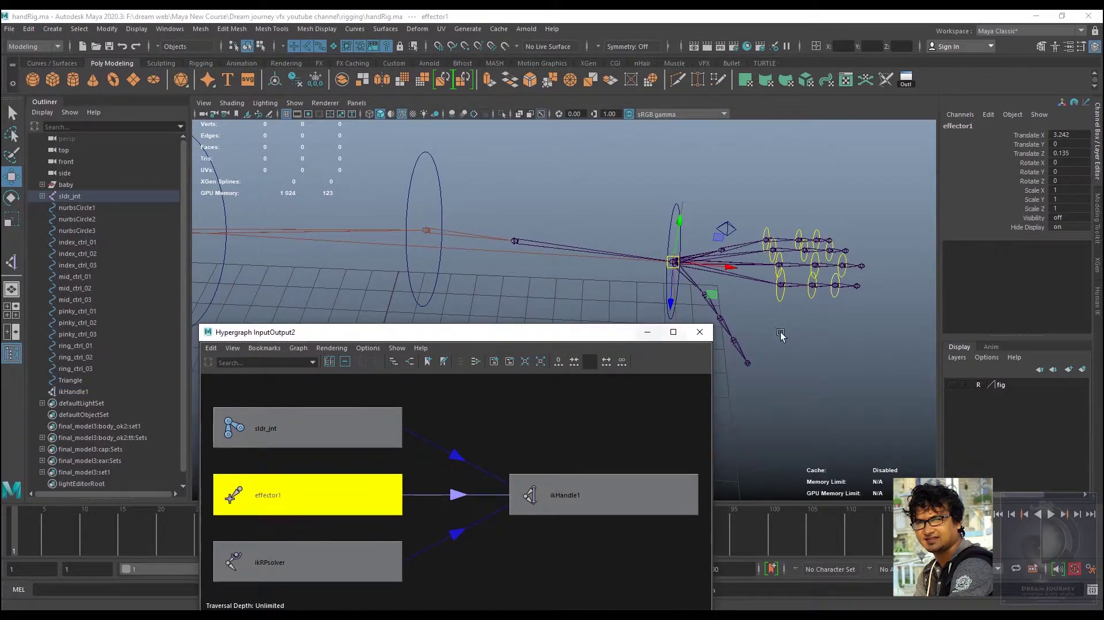
Close the Hypergraph, deselect effector1 and select the wrist circle nurbsCircle3
{"action": "left_click", "coordinate": [700, 333]}
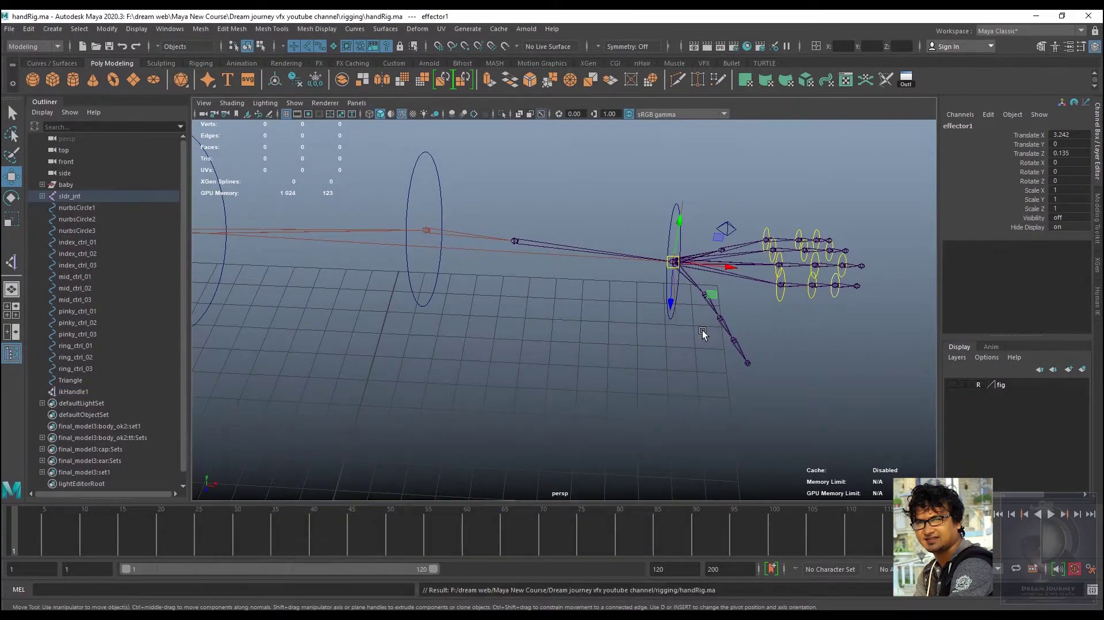
{"action": "mouse_move", "coordinate": [702, 330]}
{"action": "left_mouse_down", "text": "alt"}
{"action": "mouse_move", "coordinate": [594, 384]}
{"action": "mouse_move", "coordinate": [591, 341]}
{"action": "left_mouse_up", "text": "alt"}
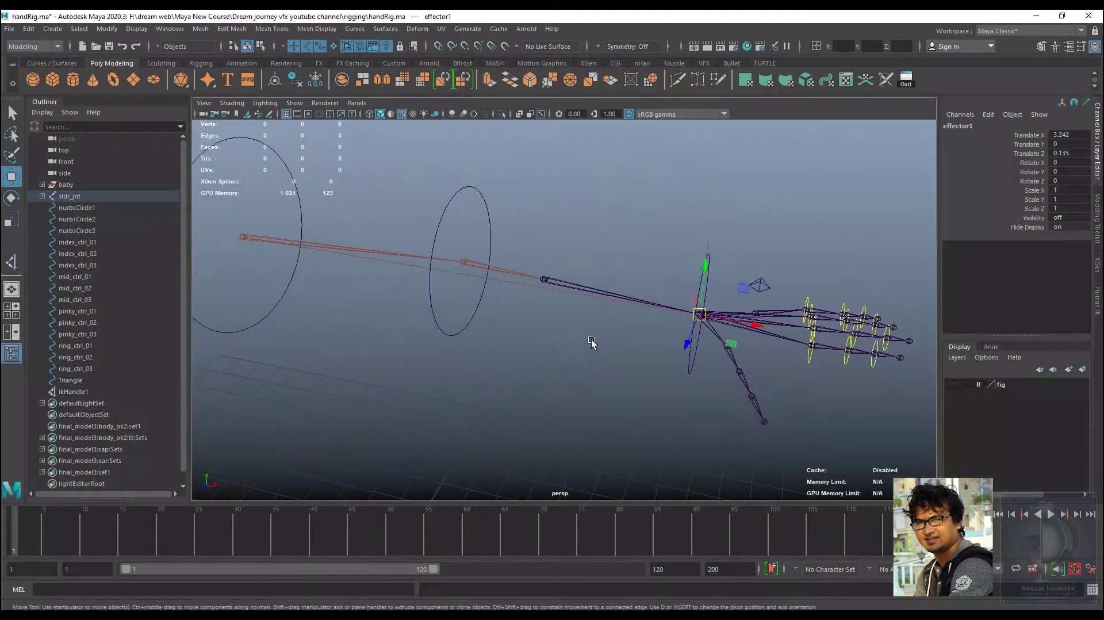
{"action": "left_click", "coordinate": [739, 237]}
{"action": "middle_click_drag", "start_coordinate": [733, 277], "coordinate": [655, 300], "text": "alt"}
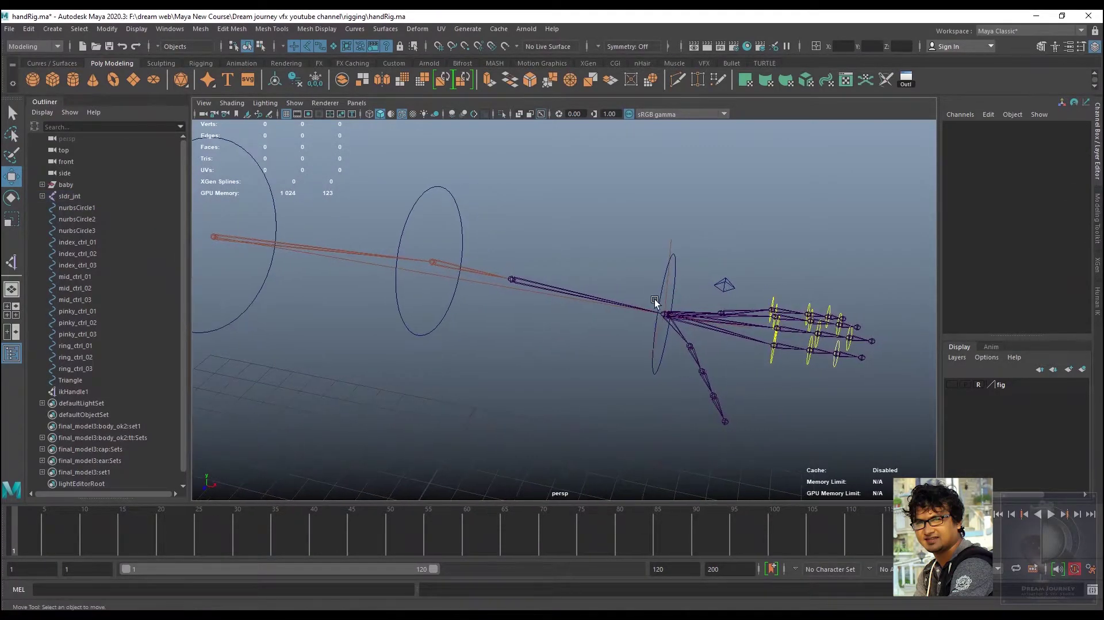
{"action": "left_click", "coordinate": [657, 373]}
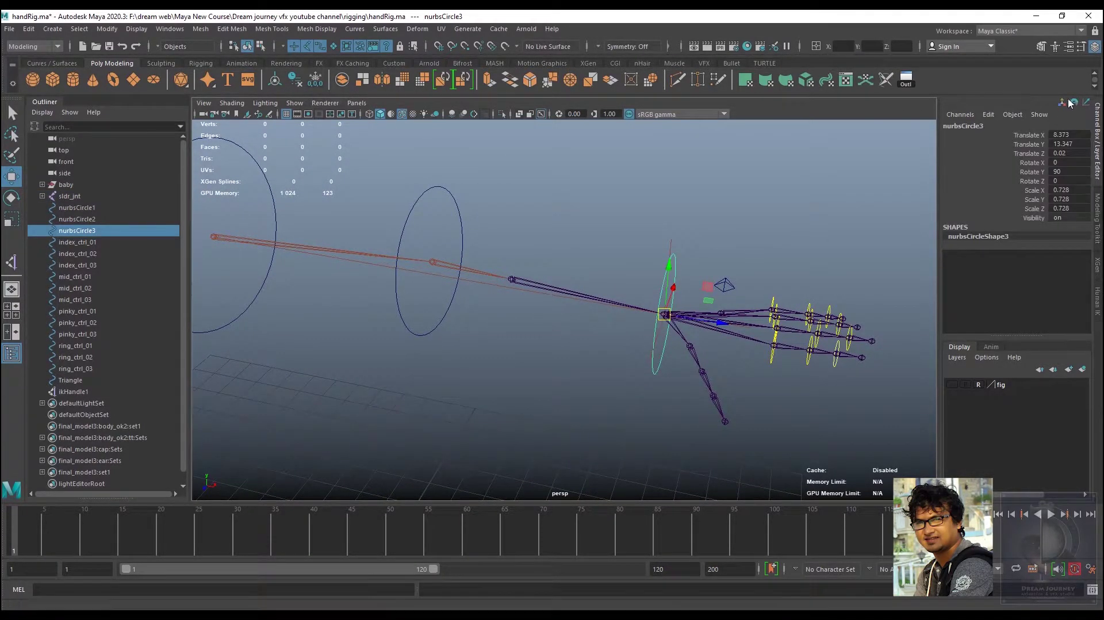
Enable Drawing Overrides on nurbsCircle3, set its index colour to green, and check it
{"action": "left_click", "coordinate": [1071, 46]}
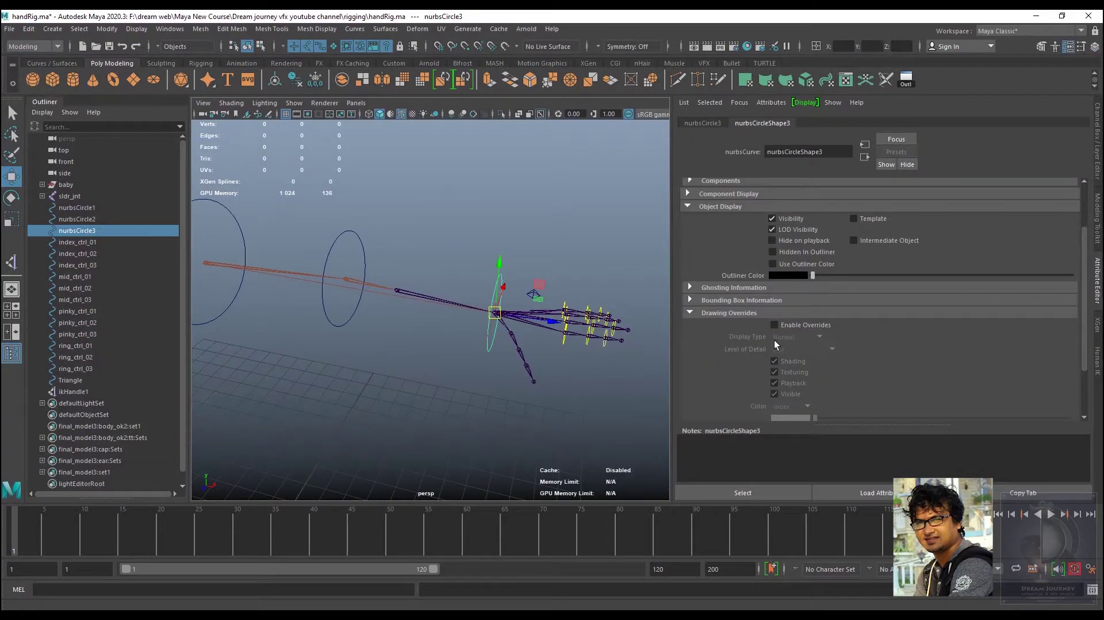
{"action": "left_click", "coordinate": [775, 324]}
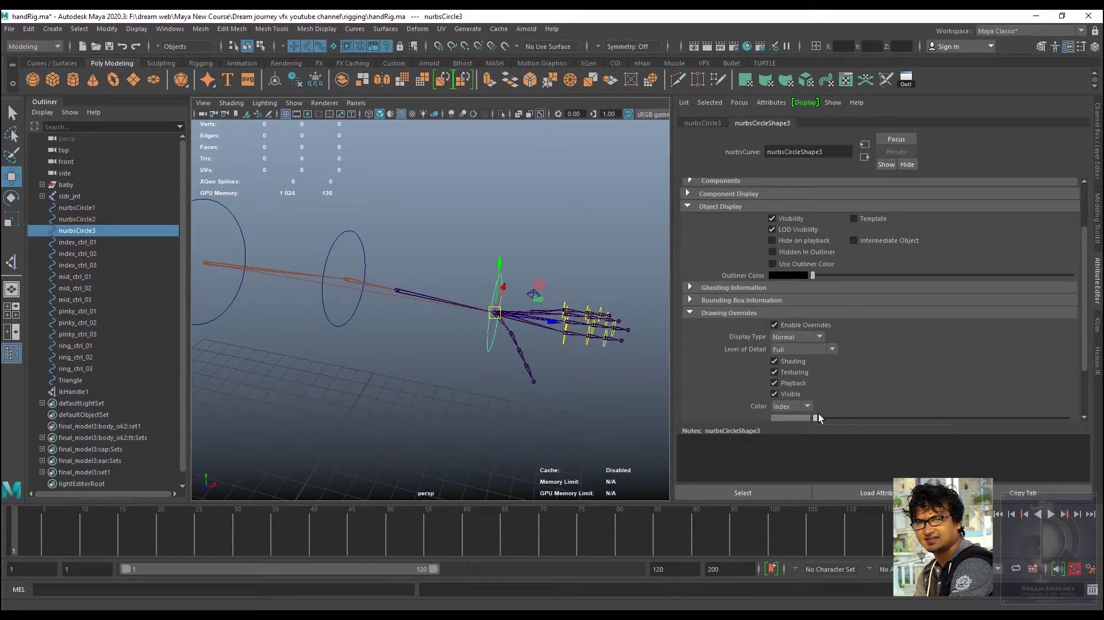
{"action": "left_click_drag", "start_coordinate": [815, 418], "coordinate": [999, 424]}
{"action": "left_click", "coordinate": [520, 428]}
{"action": "scroll", "coordinate": [520, 397], "scroll_direction": "up", "scroll_amount": 2}
{"action": "scroll", "coordinate": [540, 395], "scroll_direction": "up", "scroll_amount": 3}
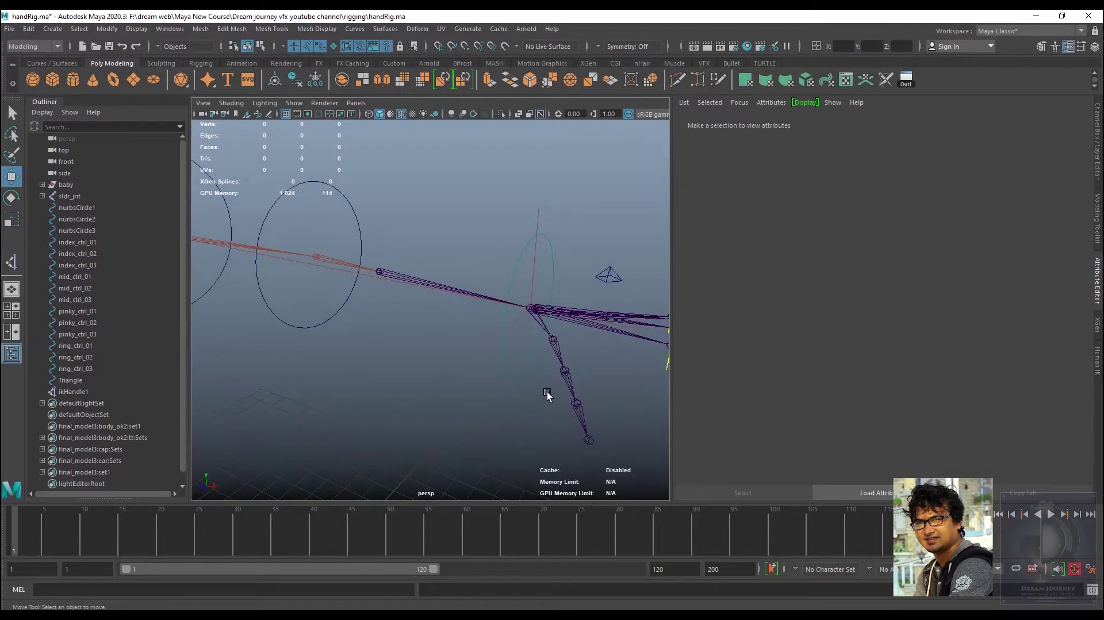
{"action": "mouse_move", "coordinate": [547, 394]}
{"action": "middle_mouse_down", "text": "alt"}
{"action": "mouse_move", "coordinate": [468, 402]}
{"action": "mouse_move", "coordinate": [473, 377]}
{"action": "middle_mouse_up", "text": "alt"}
{"action": "left_click", "coordinate": [466, 394]}
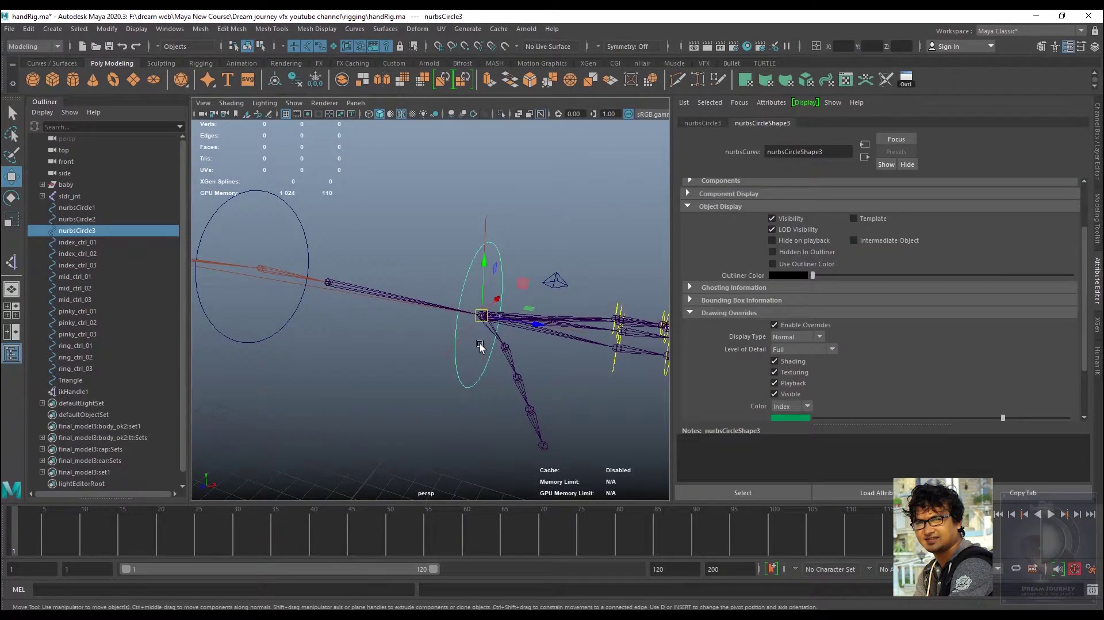
{"action": "left_click_drag", "start_coordinate": [451, 367], "coordinate": [422, 276], "text": "alt"}
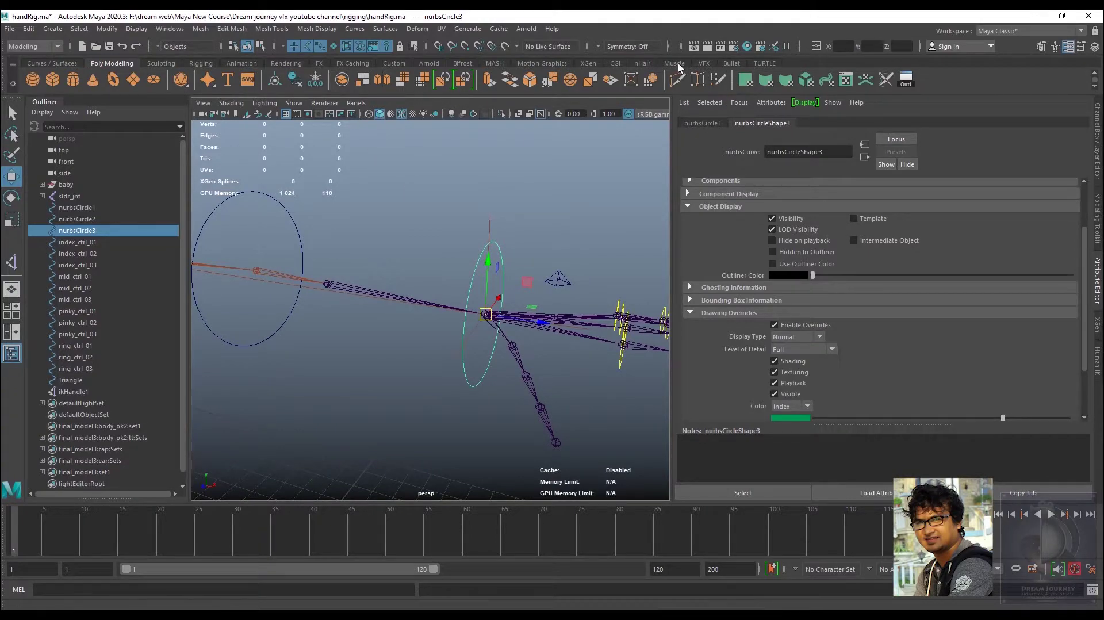
Create a box control curve from the CGI shelf's Instant Controllers, then close that window
{"action": "left_click", "coordinate": [617, 64]}
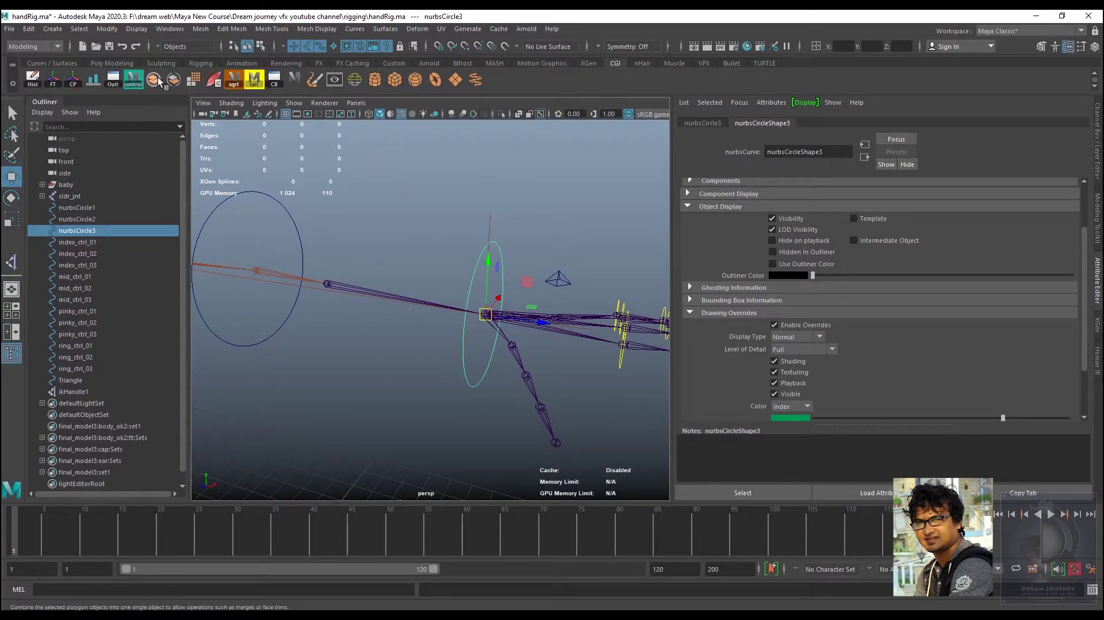
{"action": "left_click", "coordinate": [134, 80]}
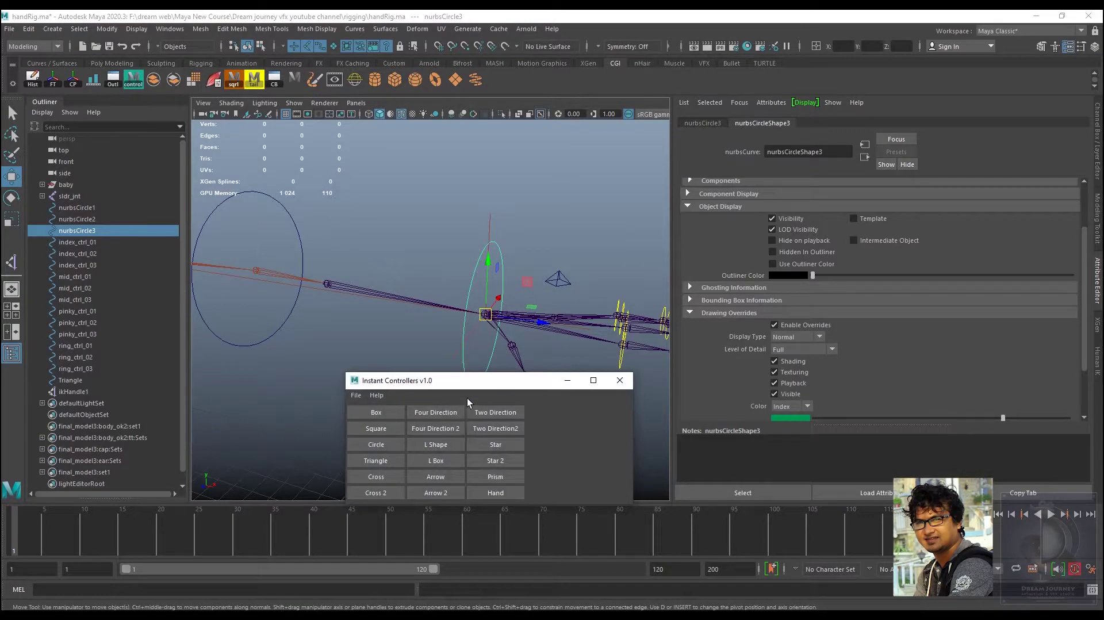
{"action": "left_click", "coordinate": [371, 412]}
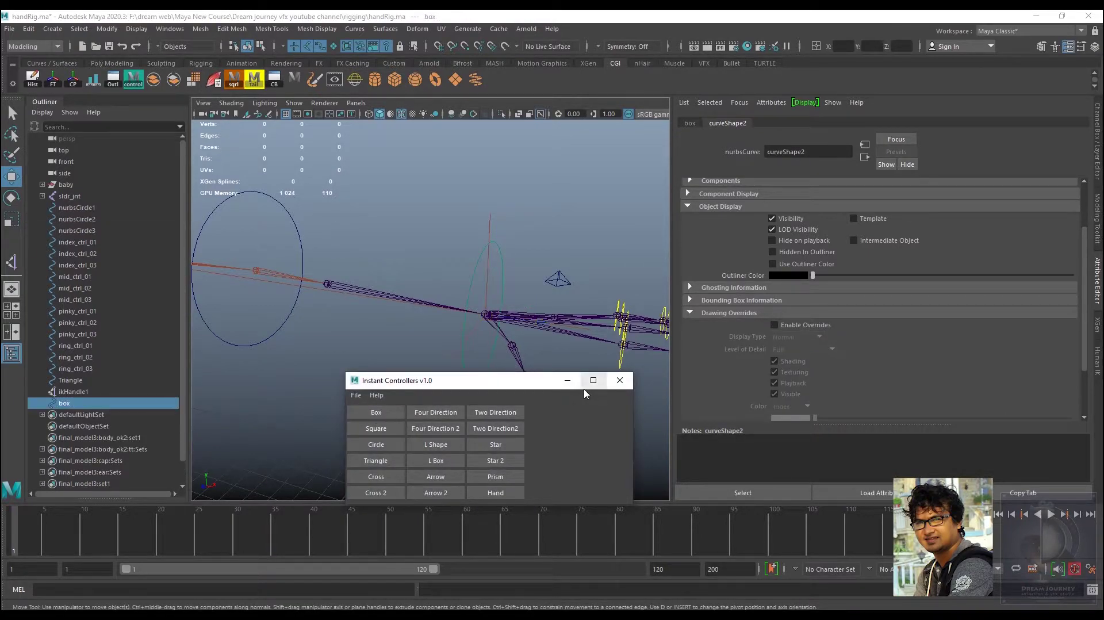
{"action": "left_click_drag", "start_coordinate": [534, 381], "coordinate": [901, 434]}
{"action": "scroll", "coordinate": [311, 359], "scroll_direction": "down", "scroll_amount": 5}
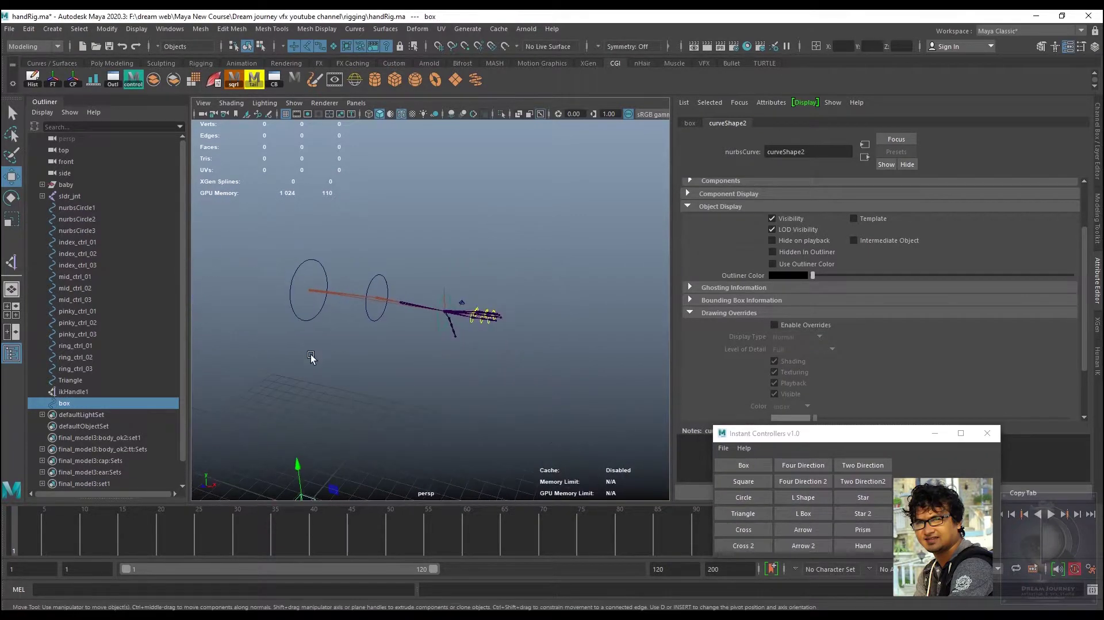
{"action": "left_click_drag", "start_coordinate": [311, 359], "coordinate": [380, 300], "text": "alt"}
{"action": "left_click", "coordinate": [986, 433]}
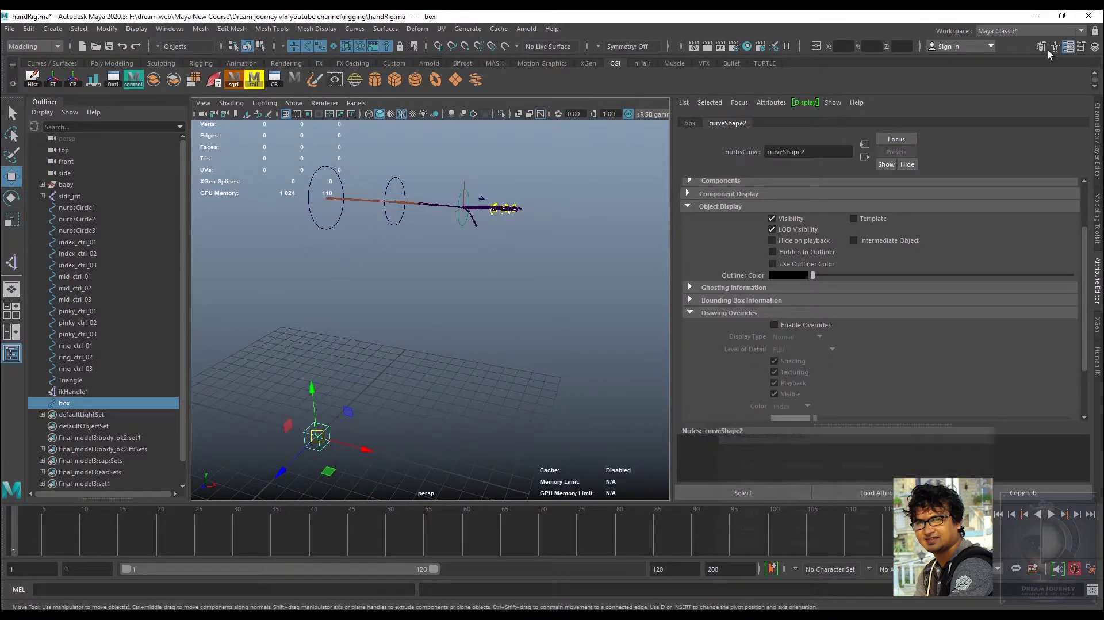
Move the box control onto the wrist joint
{"action": "left_click", "coordinate": [1092, 48]}
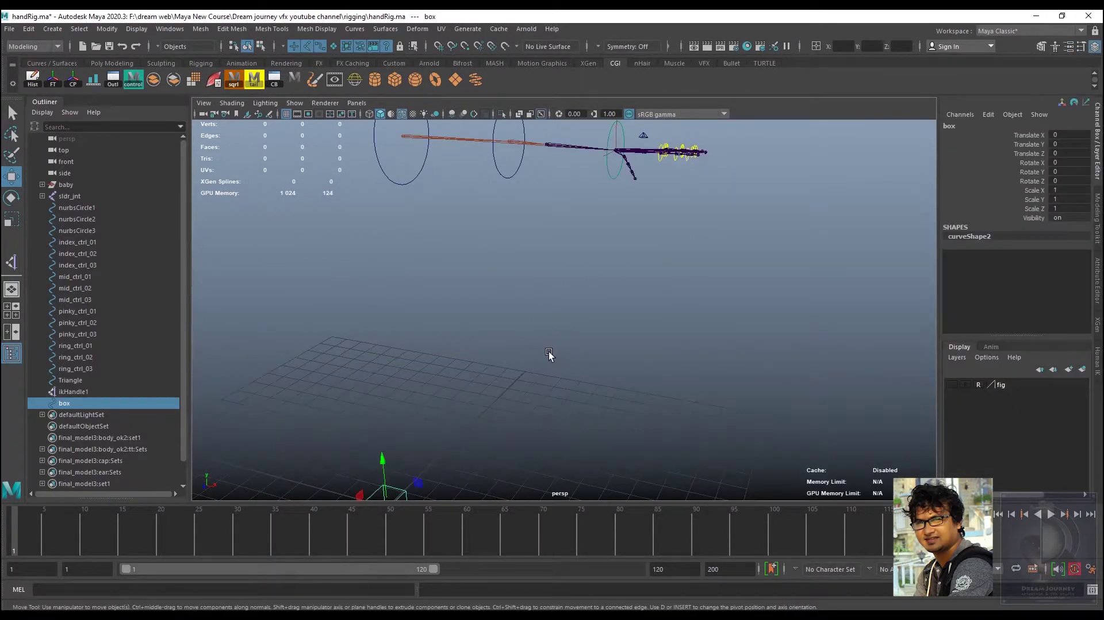
{"action": "scroll", "coordinate": [549, 355], "scroll_direction": "down", "scroll_amount": 3}
{"action": "mouse_move", "coordinate": [451, 441]}
{"action": "left_mouse_down"}
{"action": "mouse_move", "coordinate": [624, 303]}
{"action": "mouse_move", "coordinate": [604, 234]}
{"action": "mouse_move", "coordinate": [540, 345]}
{"action": "mouse_move", "coordinate": [555, 359]}
{"action": "left_mouse_up"}
{"action": "scroll", "coordinate": [574, 242], "scroll_direction": "up", "scroll_amount": 3}
{"action": "scroll", "coordinate": [540, 354], "scroll_direction": "up", "scroll_amount": 2}
{"action": "scroll", "coordinate": [541, 355], "scroll_direction": "up", "scroll_amount": 2}
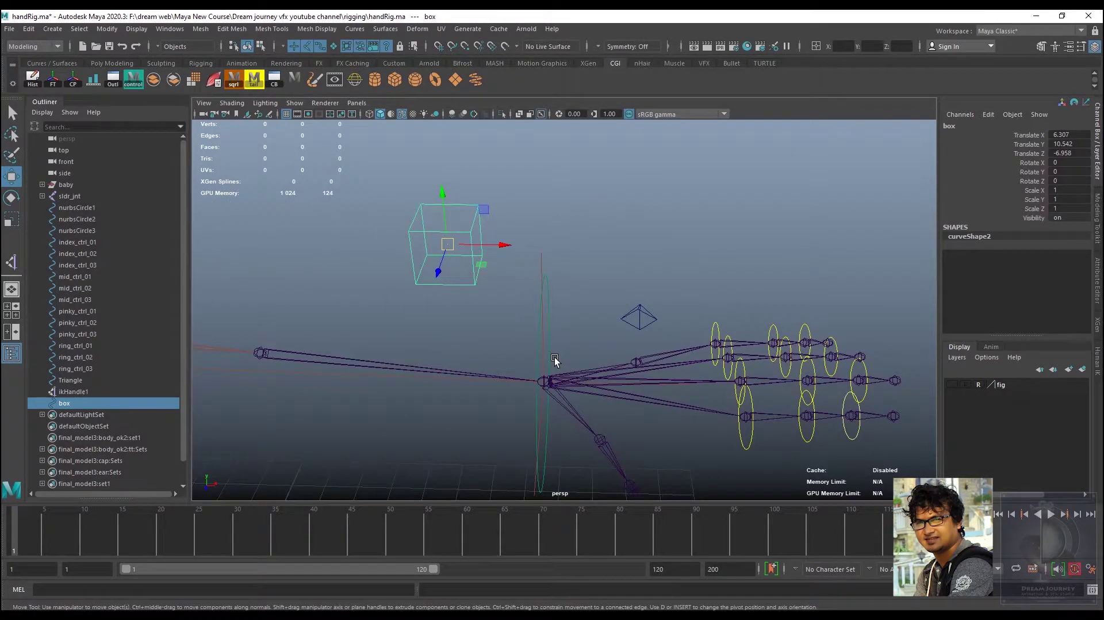
{"action": "mouse_move", "coordinate": [447, 244]}
{"action": "left_mouse_down"}
{"action": "mouse_move", "coordinate": [563, 387]}
{"action": "mouse_move", "coordinate": [531, 391]}
{"action": "left_mouse_up"}
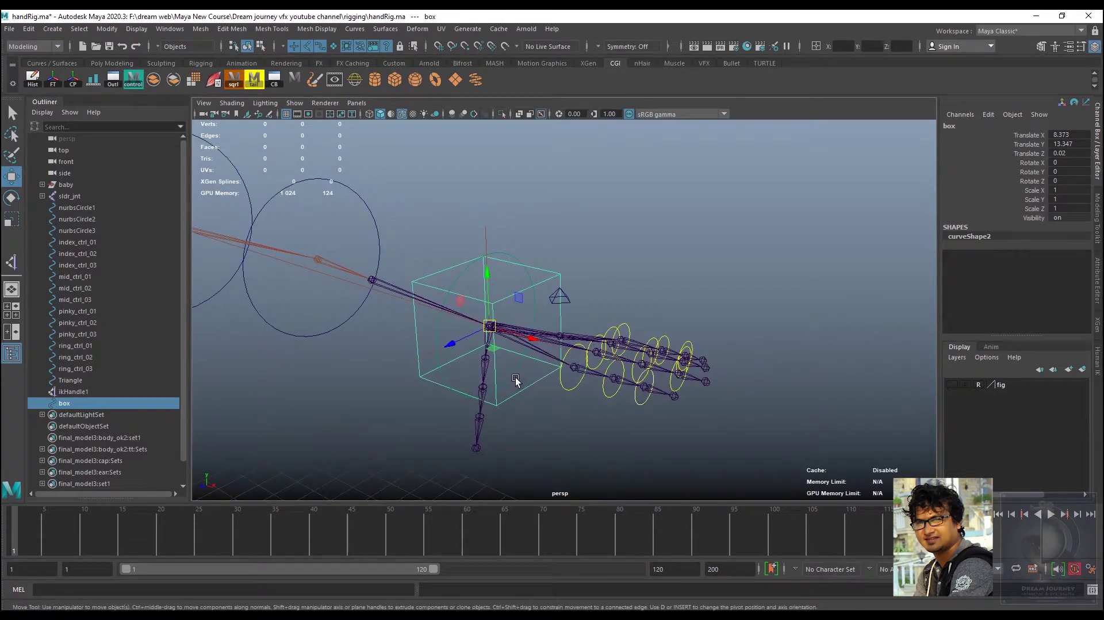
Scale the box down to 0.7 and reselect it
{"action": "key", "text": "r"}
{"action": "mouse_move", "coordinate": [489, 326]}
{"action": "left_mouse_down"}
{"action": "mouse_move", "coordinate": [454, 342]}
{"action": "mouse_move", "coordinate": [552, 344]}
{"action": "mouse_move", "coordinate": [537, 344]}
{"action": "left_mouse_up"}
{"action": "key", "text": "w"}
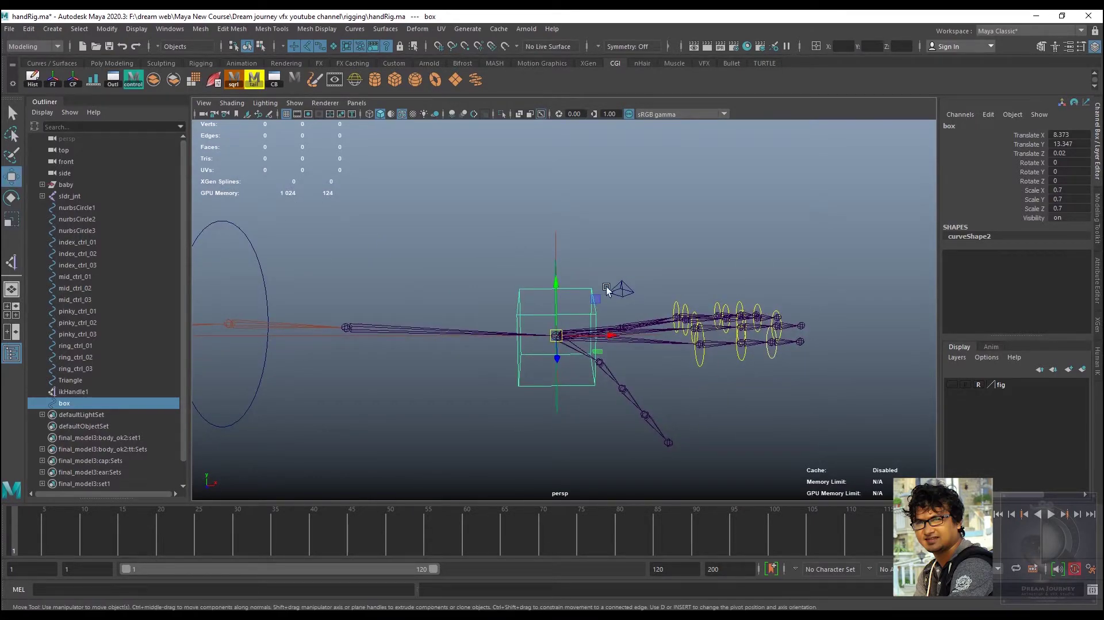
{"action": "left_click", "coordinate": [598, 300]}
{"action": "left_click", "coordinate": [520, 314]}
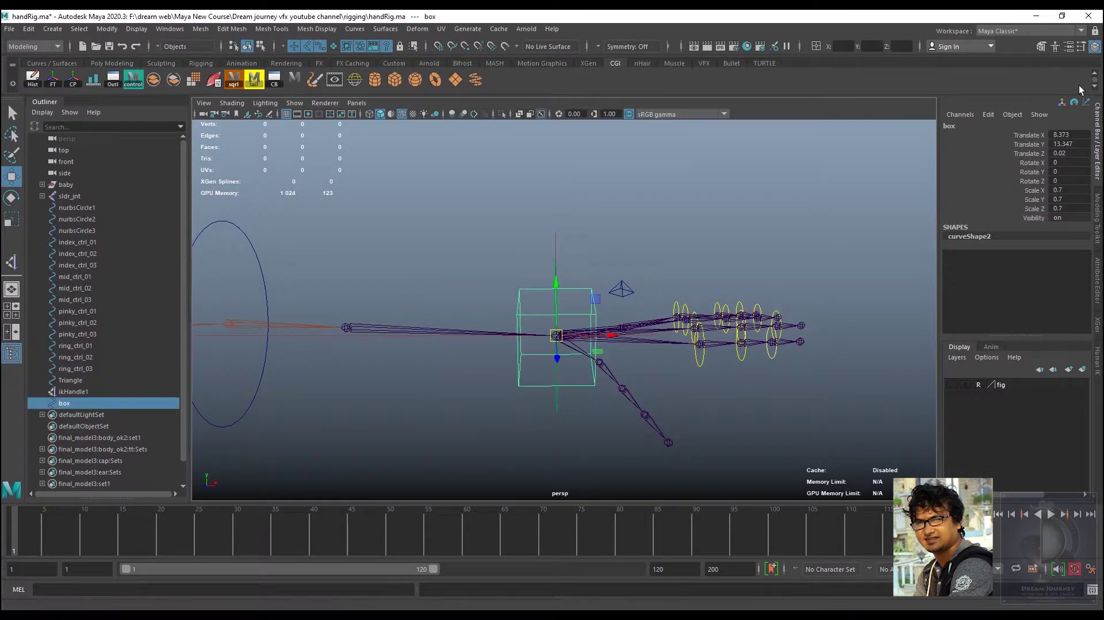
Enable Drawing Overrides on the box and set its index colour to orange
{"action": "left_click", "coordinate": [1068, 47]}
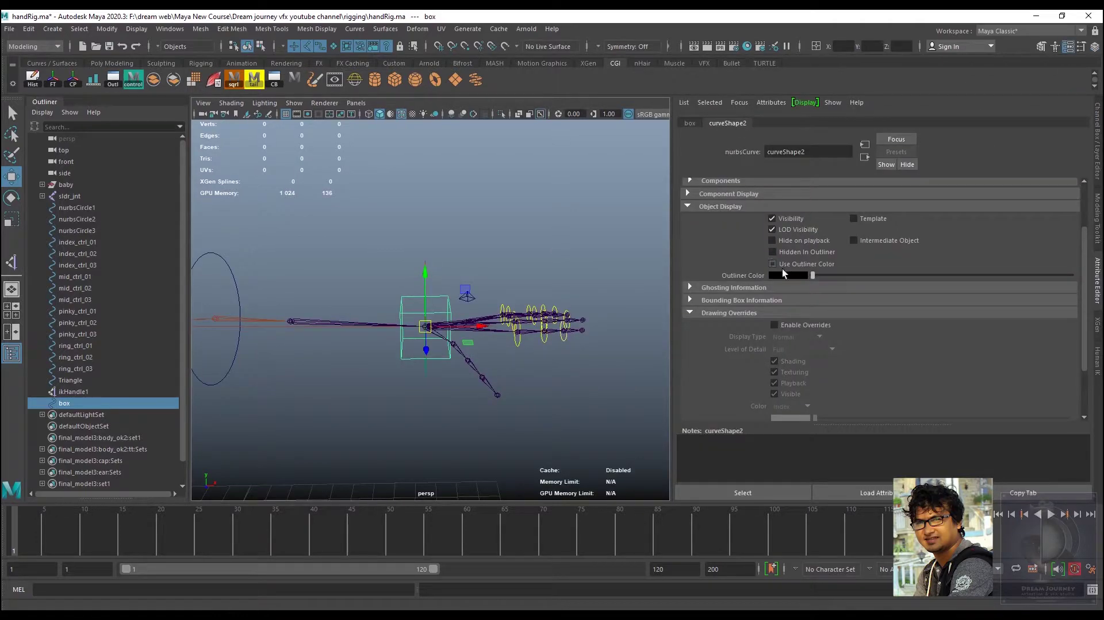
{"action": "left_click", "coordinate": [783, 323]}
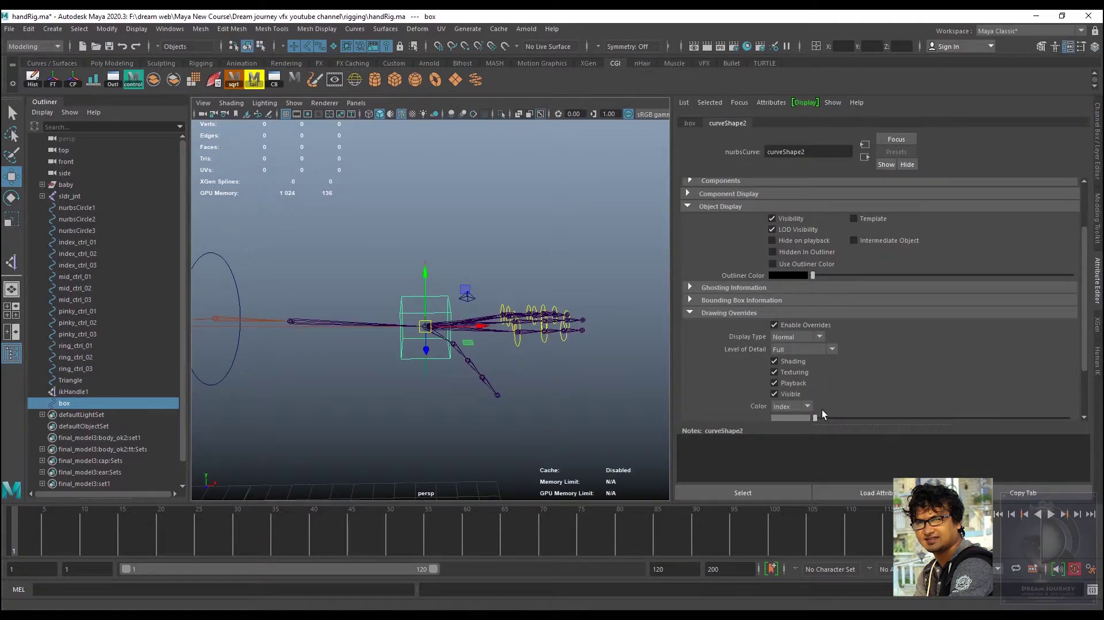
{"action": "left_click_drag", "start_coordinate": [840, 418], "coordinate": [965, 426]}
{"action": "left_click", "coordinate": [518, 207]}
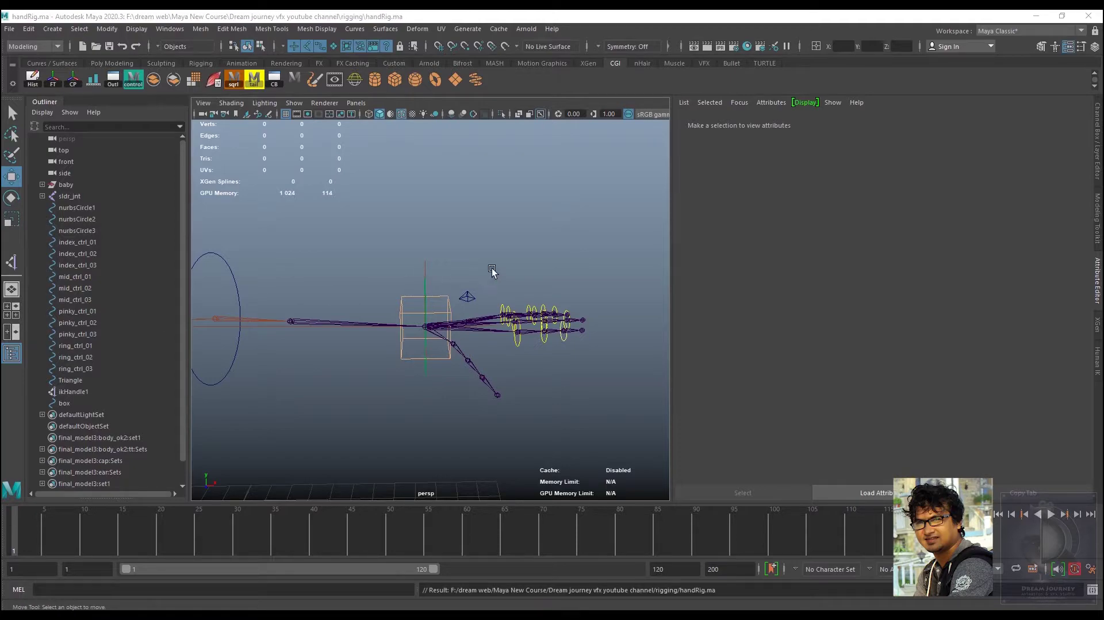
{"action": "scroll", "coordinate": [495, 270], "scroll_direction": "up", "scroll_amount": 2}
{"action": "scroll", "coordinate": [483, 282], "scroll_direction": "up", "scroll_amount": 2}
Freeze the box control's transformations with the FT shelf button
{"action": "left_click_drag", "start_coordinate": [464, 280], "coordinate": [464, 281]}
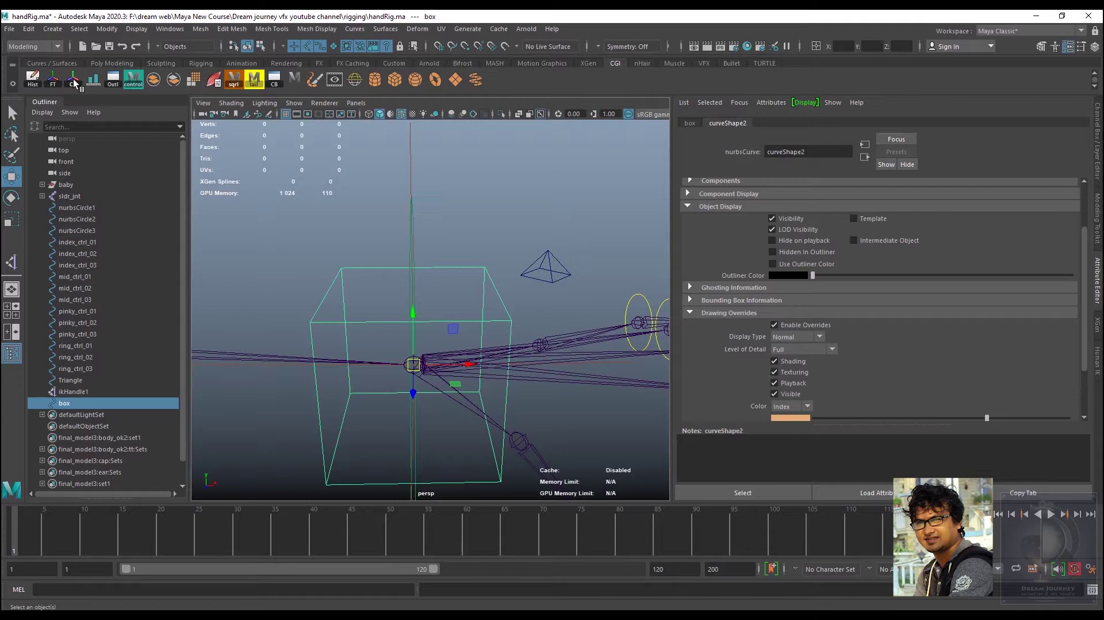
{"action": "left_click", "coordinate": [55, 81]}
{"action": "left_click", "coordinate": [469, 233]}
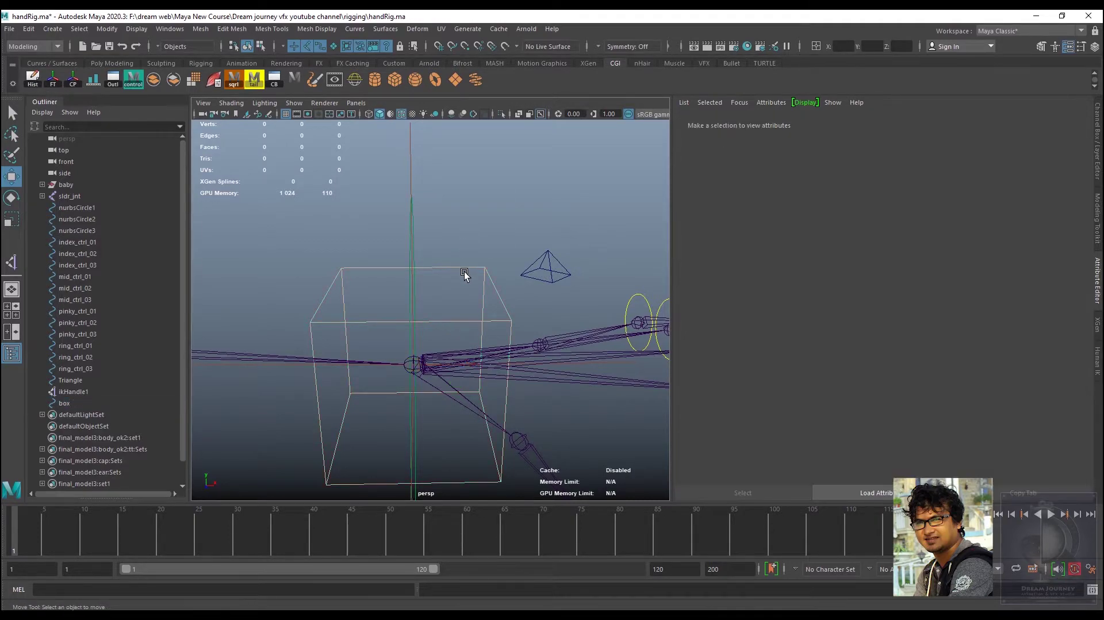
{"action": "mouse_move", "coordinate": [464, 276]}
{"action": "left_mouse_down", "text": "alt"}
{"action": "mouse_move", "coordinate": [434, 276]}
{"action": "mouse_move", "coordinate": [374, 227]}
{"action": "left_mouse_up", "text": "alt"}
Freeze nurbsCircle3's transformations and begin editing its name
{"action": "left_click", "coordinate": [371, 230]}
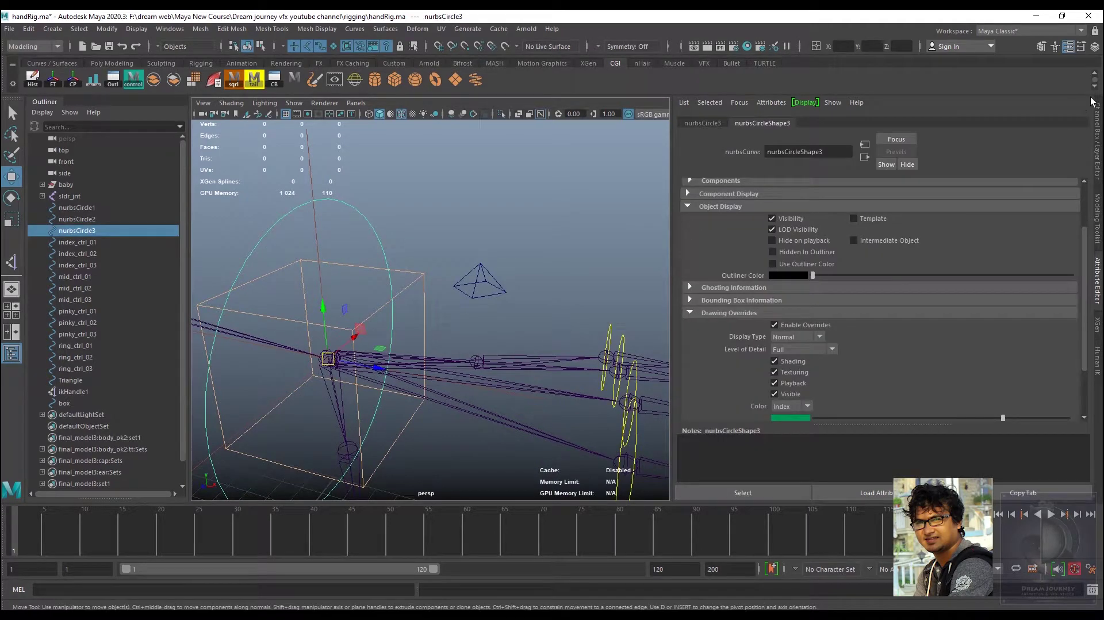
{"action": "left_click", "coordinate": [1096, 120]}
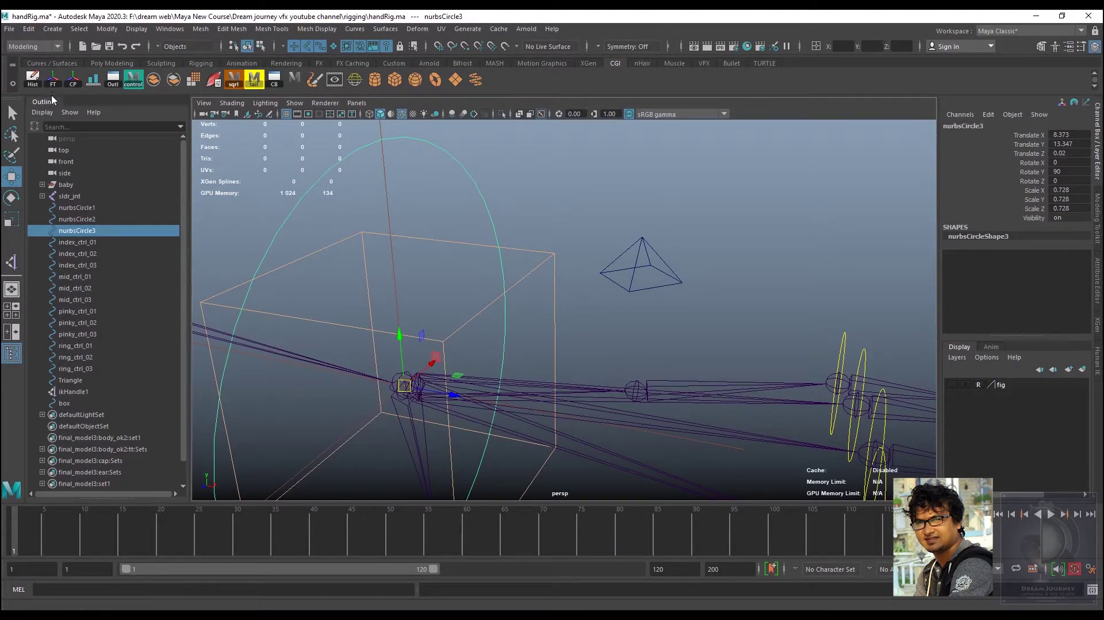
{"action": "left_click", "coordinate": [52, 82]}
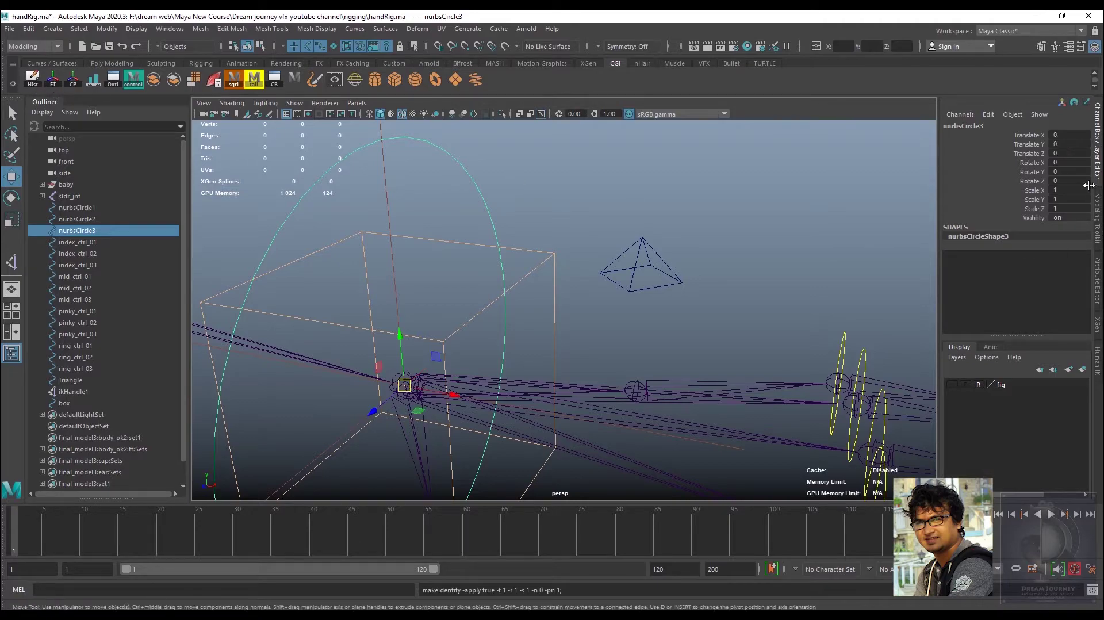
{"action": "mouse_move", "coordinate": [615, 224]}
{"action": "left_mouse_down", "text": "alt"}
{"action": "mouse_move", "coordinate": [589, 204]}
{"action": "mouse_move", "coordinate": [545, 214]}
{"action": "left_mouse_up", "text": "alt"}
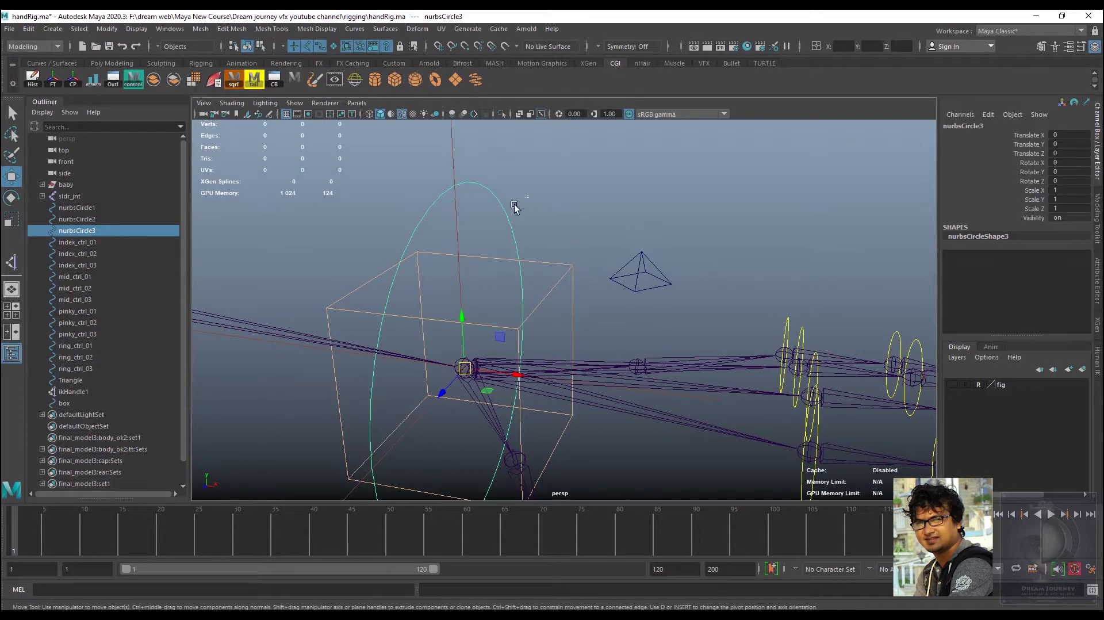
{"action": "double_click", "coordinate": [976, 126]}
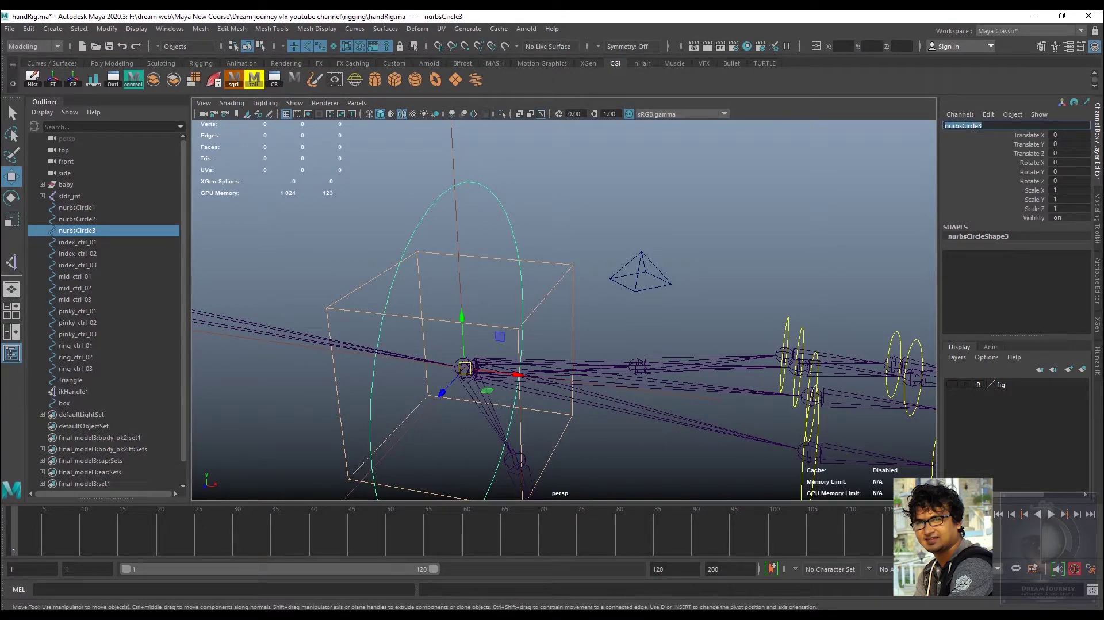
Rename the box control to wrist_ctrl
{"action": "left_click", "coordinate": [559, 289]}
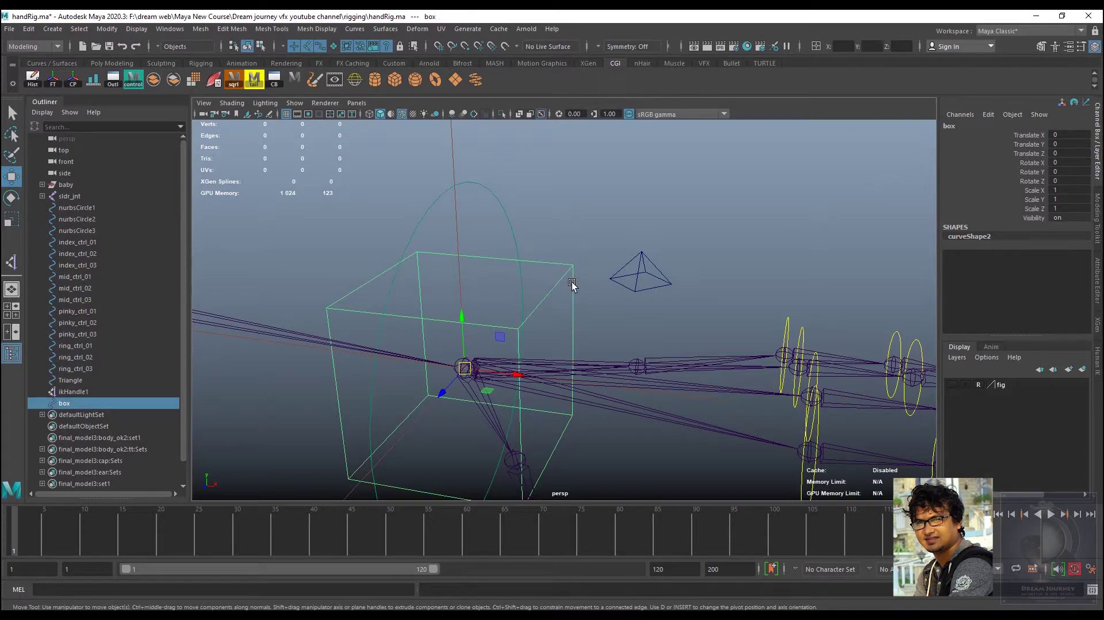
{"action": "double_click", "coordinate": [955, 127]}
{"action": "double_click", "coordinate": [956, 127]}
{"action": "type", "text": "wrist_ctrl"}
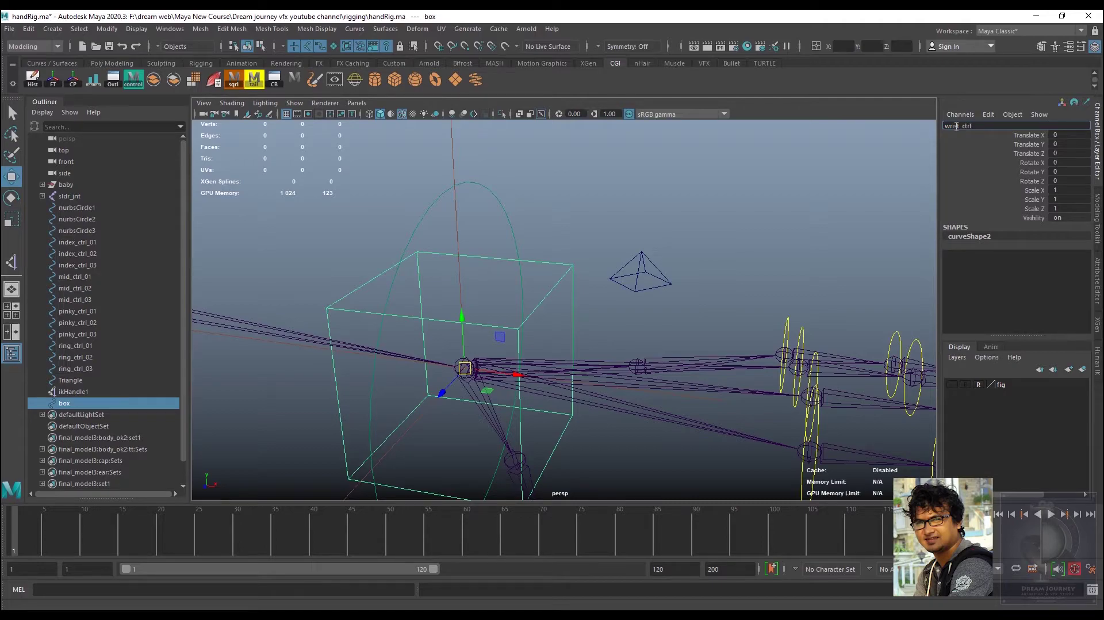
{"action": "key", "text": "Return"}
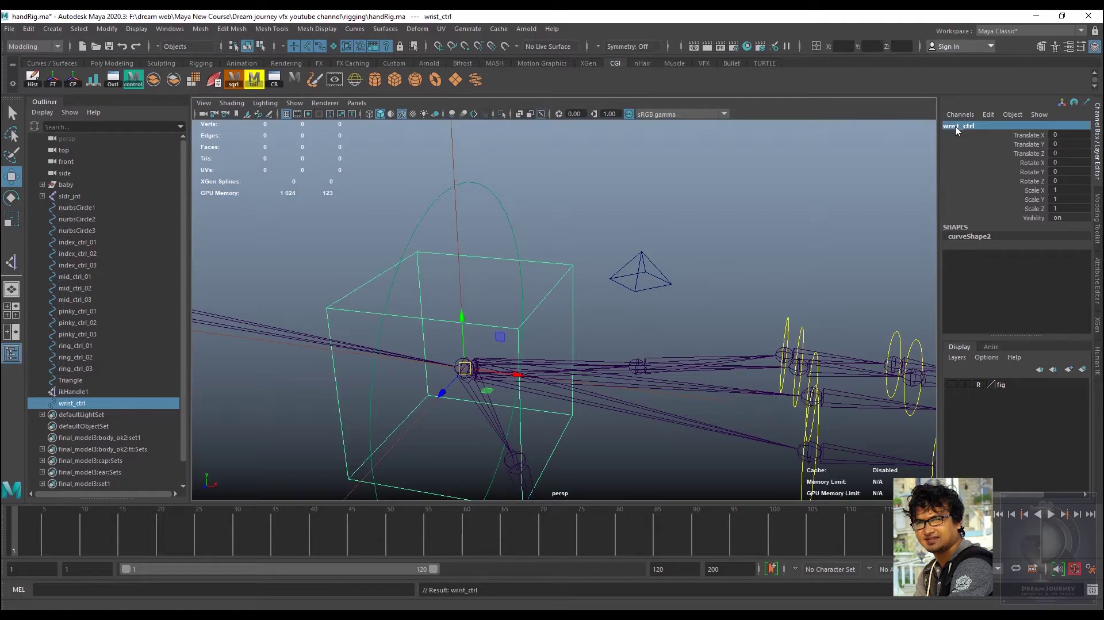
Select wrist_ctrl, then marquee-add ikHandle1 to the selection
{"action": "mouse_move", "coordinate": [554, 246]}
{"action": "left_mouse_down", "text": "alt"}
{"action": "mouse_move", "coordinate": [515, 281]}
{"action": "mouse_move", "coordinate": [578, 295]}
{"action": "mouse_move", "coordinate": [565, 296]}
{"action": "left_mouse_up", "text": "alt"}
{"action": "left_click", "coordinate": [452, 246]}
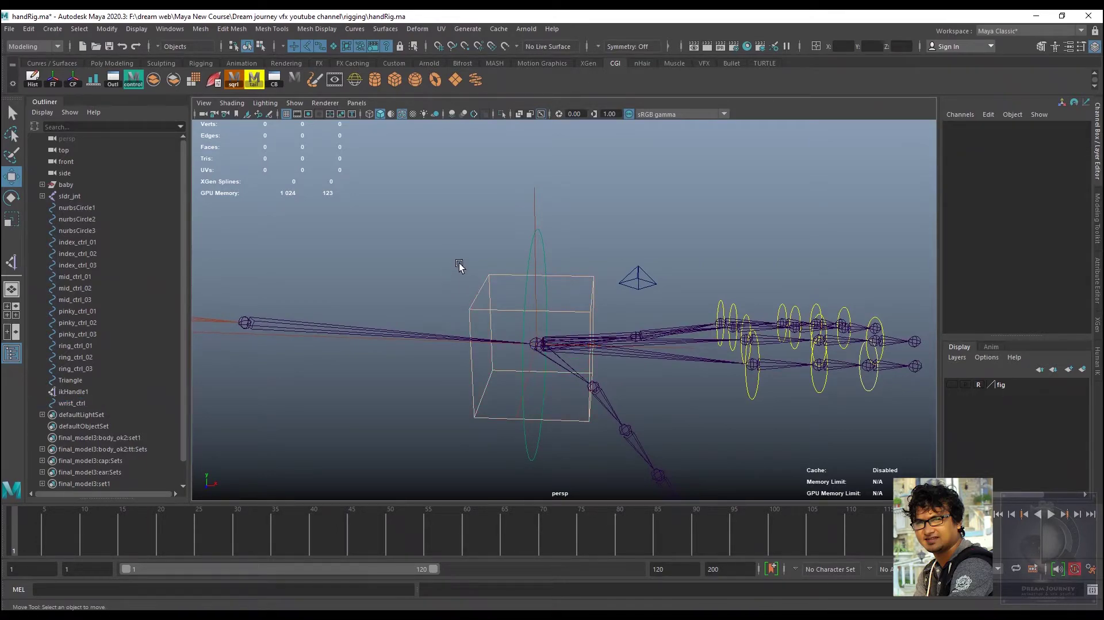
{"action": "left_click_drag", "start_coordinate": [459, 263], "coordinate": [492, 303]}
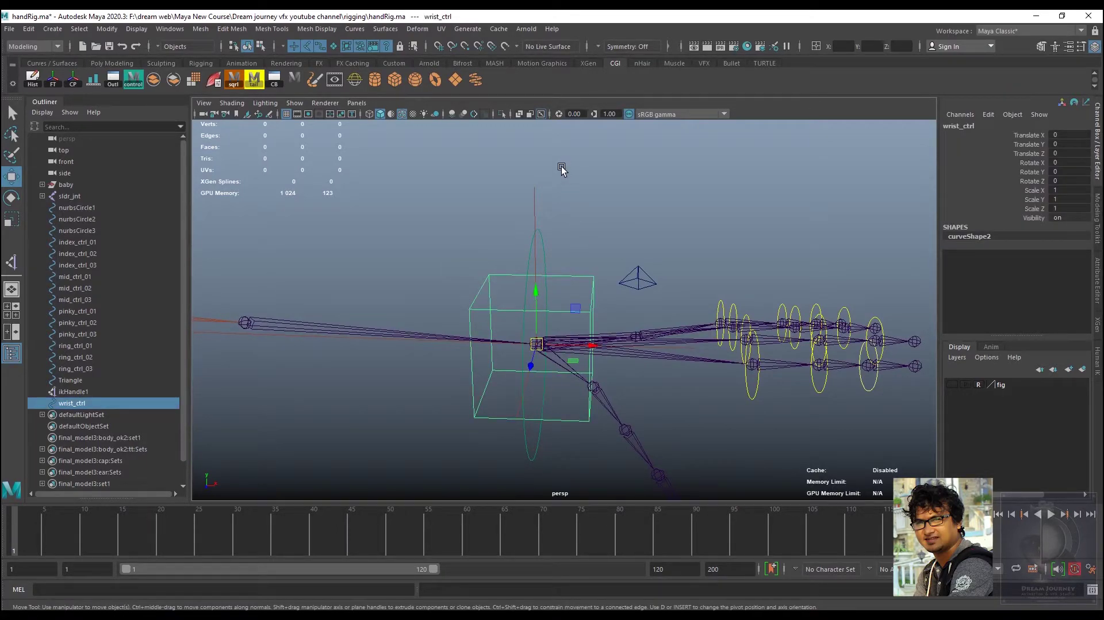
{"action": "left_click_drag", "start_coordinate": [547, 170], "coordinate": [519, 198], "text": "shift"}
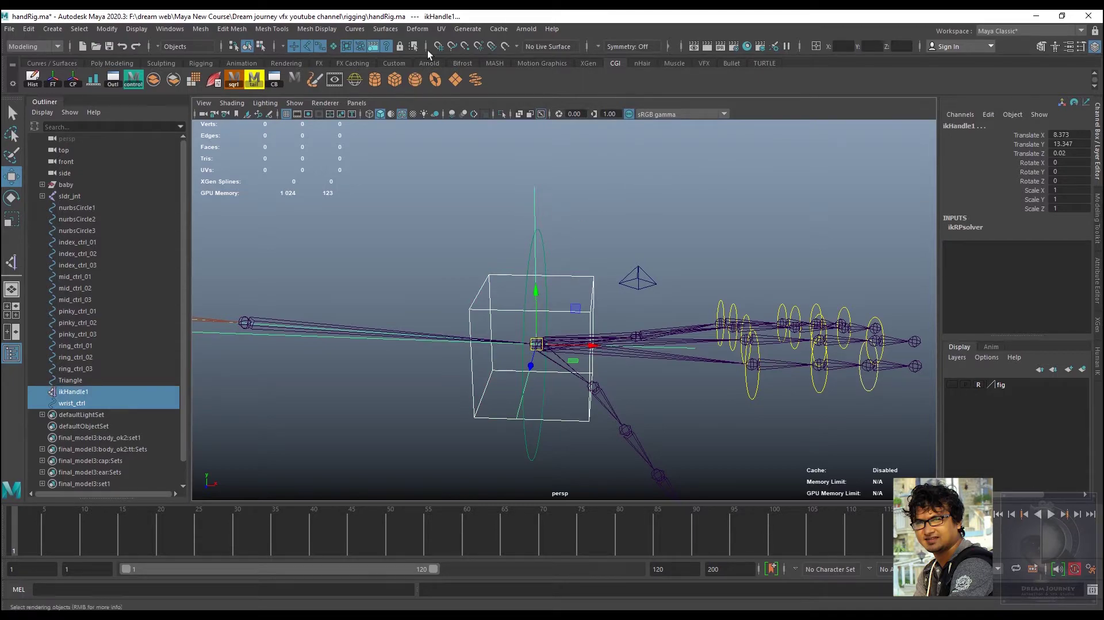
From the Rigging menu set, point-constrain ikHandle1 to wrist_ctrl with Maintain offset on, then reselect wrist_ctrl
{"action": "left_click", "coordinate": [52, 48]}
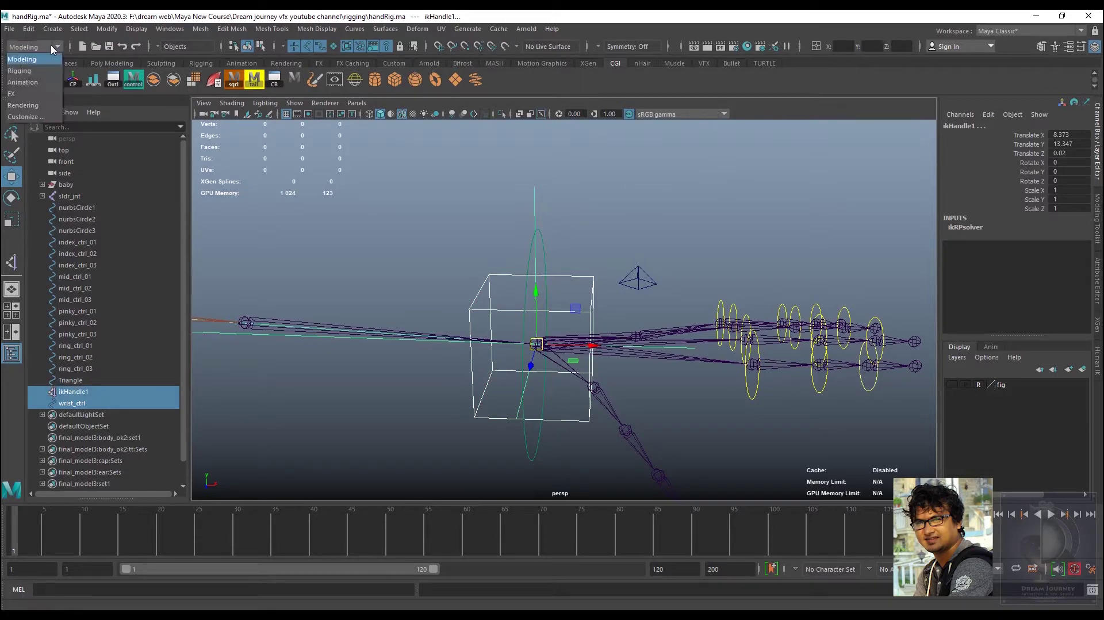
{"action": "left_click", "coordinate": [20, 70]}
{"action": "left_click", "coordinate": [294, 29]}
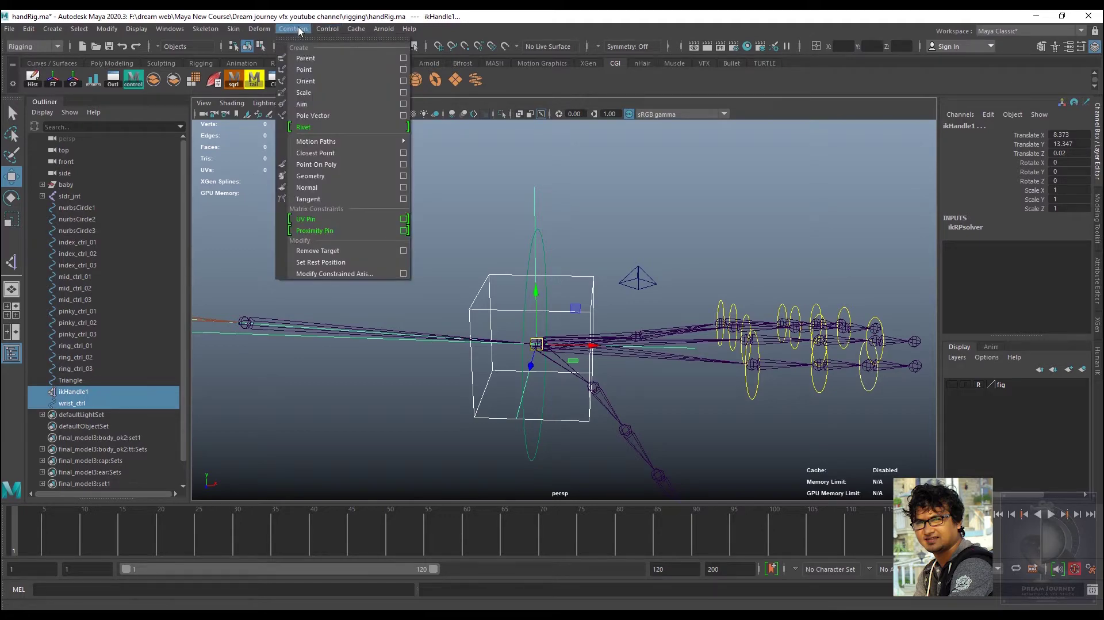
{"action": "left_click", "coordinate": [403, 69]}
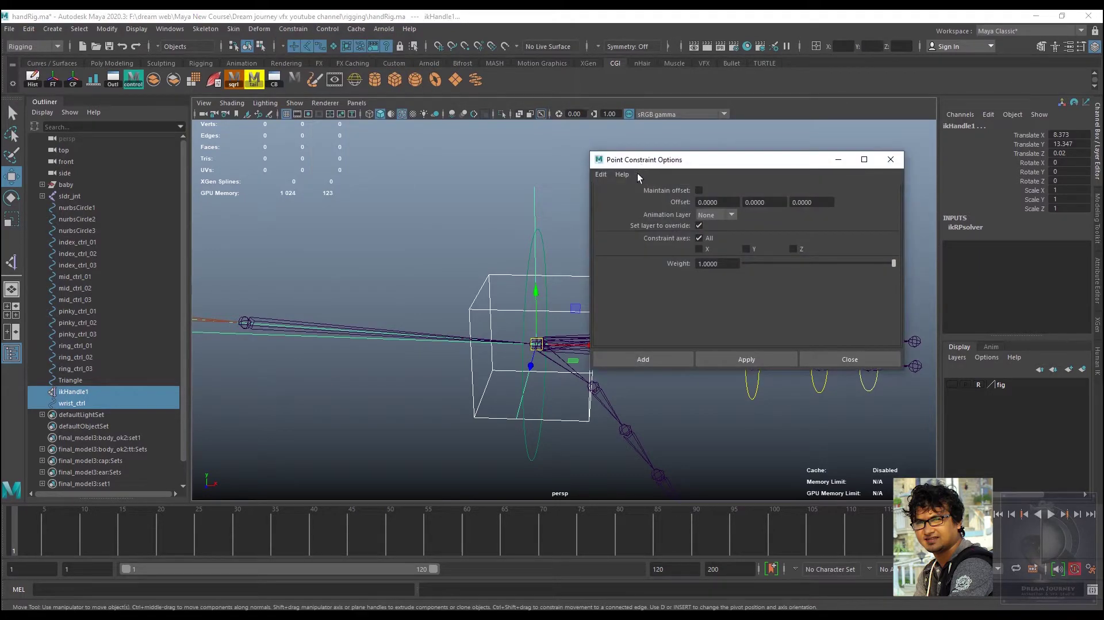
{"action": "left_click", "coordinate": [698, 191]}
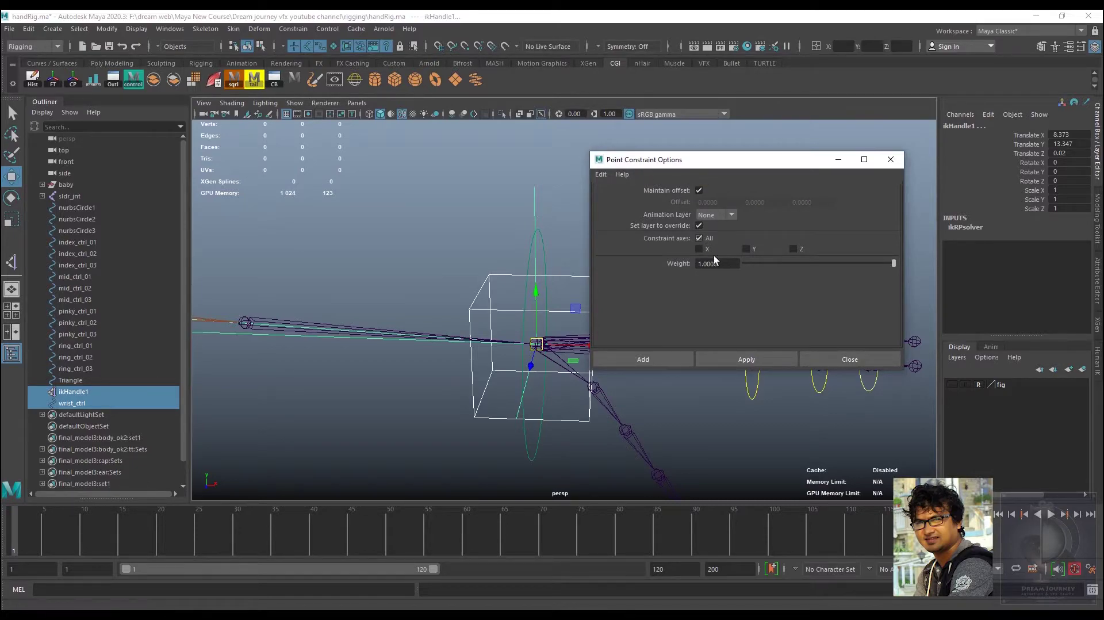
{"action": "left_click", "coordinate": [645, 360]}
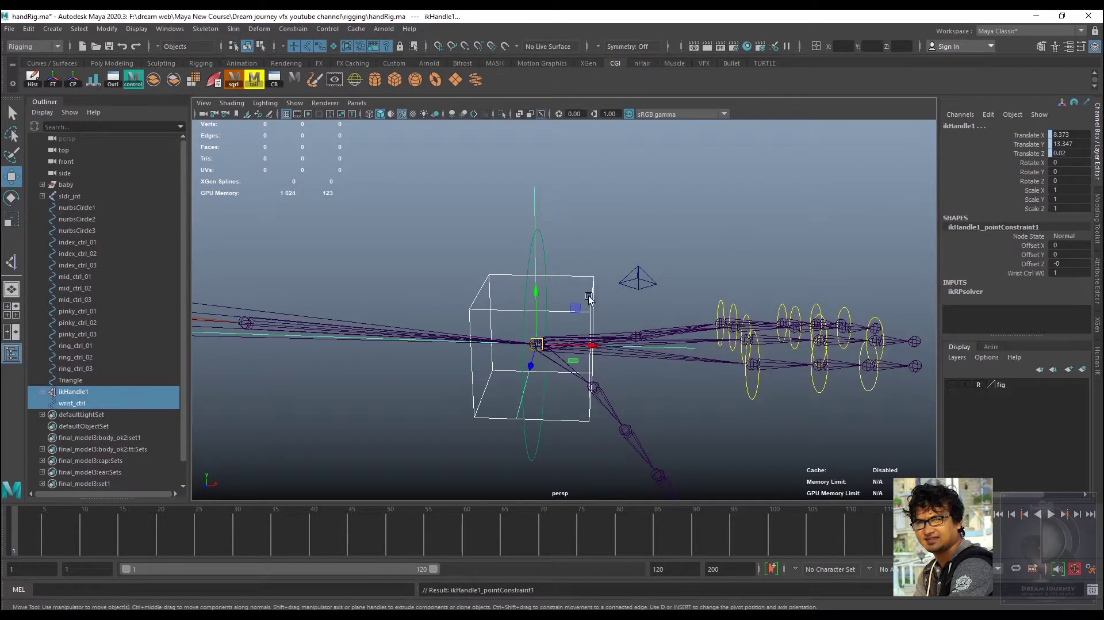
{"action": "mouse_move", "coordinate": [667, 255]}
{"action": "left_mouse_down", "text": "alt"}
{"action": "mouse_move", "coordinate": [562, 264]}
{"action": "mouse_move", "coordinate": [629, 241]}
{"action": "mouse_move", "coordinate": [586, 267]}
{"action": "mouse_move", "coordinate": [639, 213]}
{"action": "left_mouse_up", "text": "alt"}
{"action": "left_click", "coordinate": [642, 207]}
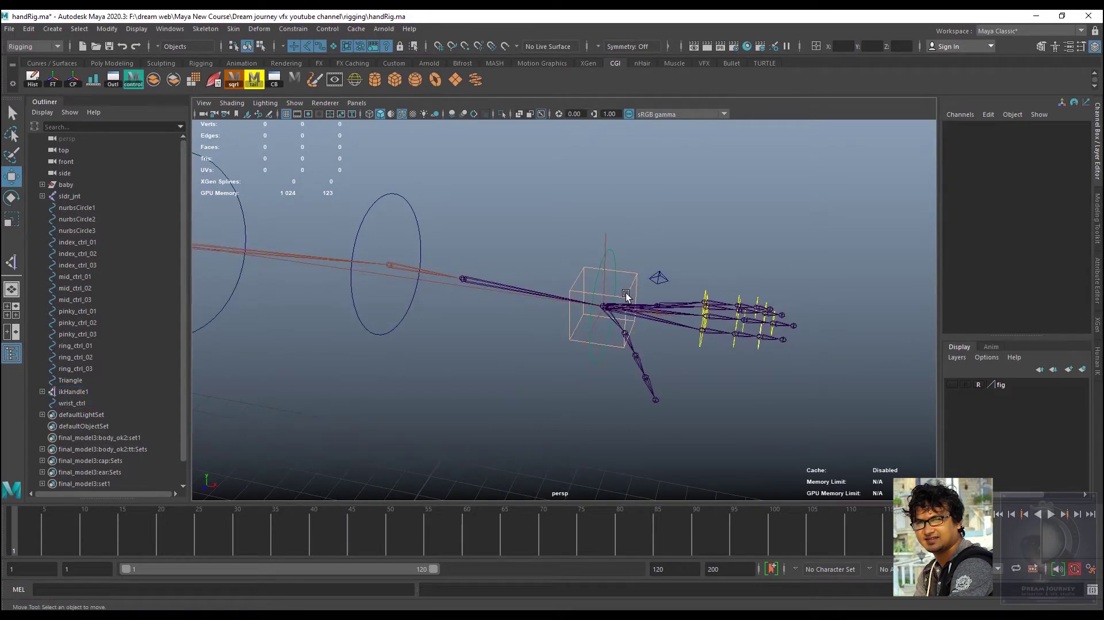
{"action": "left_click", "coordinate": [629, 305]}
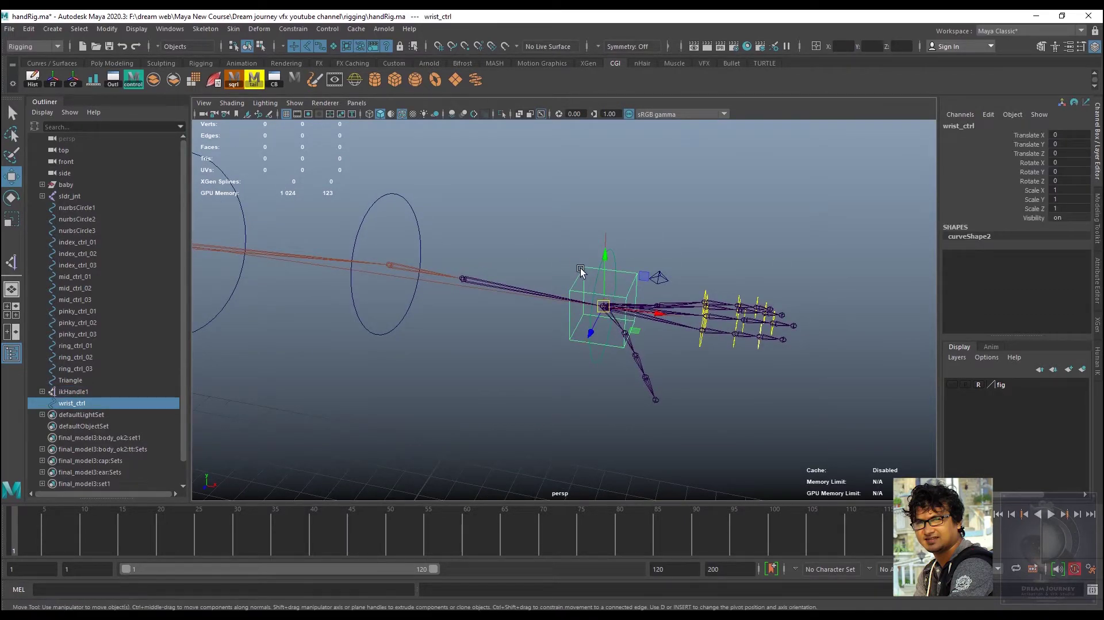
Drag wrist_ctrl to check the hand follows it, then undo the move
{"action": "mouse_move", "coordinate": [602, 305]}
{"action": "left_mouse_down"}
{"action": "mouse_move", "coordinate": [468, 345]}
{"action": "mouse_move", "coordinate": [456, 332]}
{"action": "mouse_move", "coordinate": [545, 319]}
{"action": "mouse_move", "coordinate": [562, 300]}
{"action": "mouse_move", "coordinate": [394, 308]}
{"action": "mouse_move", "coordinate": [577, 267]}
{"action": "mouse_move", "coordinate": [521, 298]}
{"action": "mouse_move", "coordinate": [405, 290]}
{"action": "mouse_move", "coordinate": [451, 256]}
{"action": "left_mouse_up"}
{"action": "key", "text": "ctrl+z"}
{"action": "left_click_drag", "start_coordinate": [697, 246], "coordinate": [682, 239], "text": "alt"}
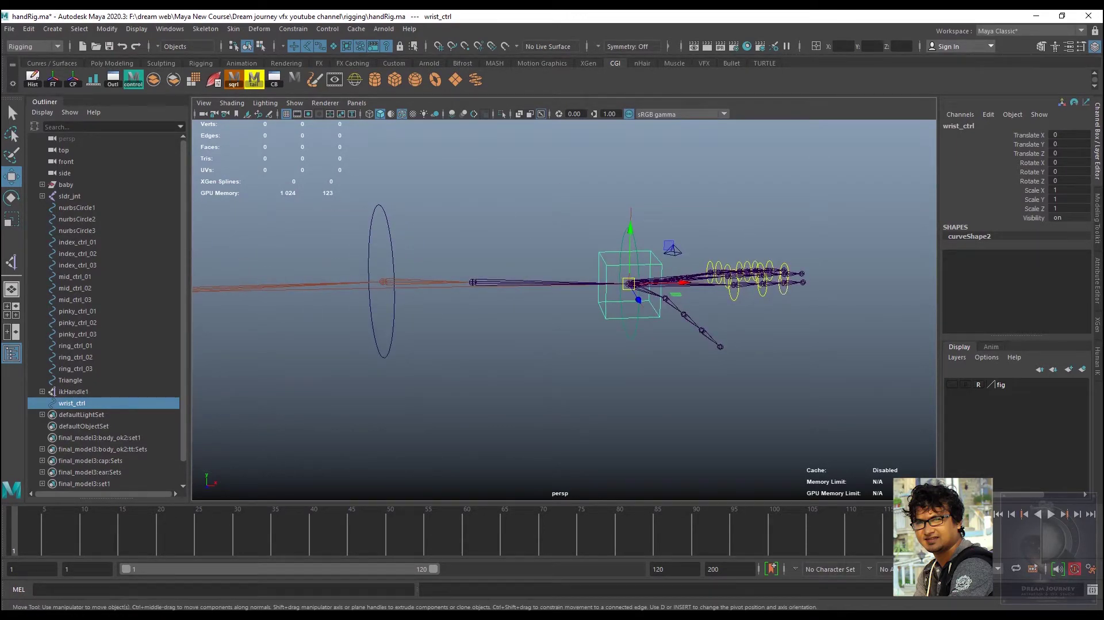
{"action": "left_click_drag", "start_coordinate": [707, 329], "coordinate": [585, 305], "text": "alt"}
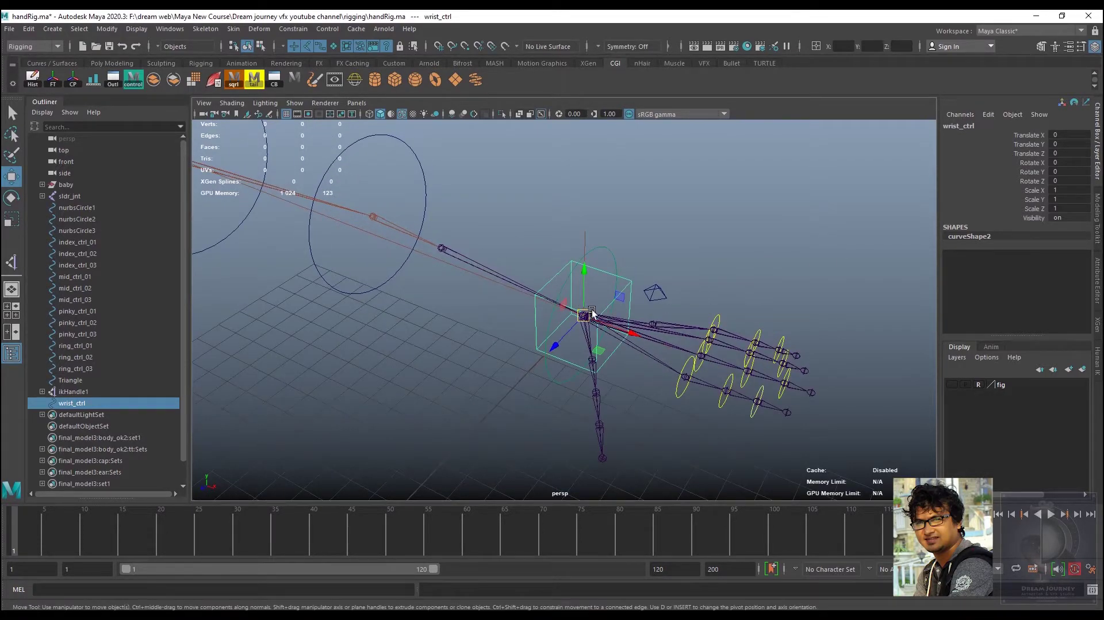
Move wrist_ctrl again, undo it back to zero, and relaunch Instant Controllers v1.0
{"action": "mouse_move", "coordinate": [592, 313]}
{"action": "left_mouse_down", "text": "alt"}
{"action": "mouse_move", "coordinate": [604, 339]}
{"action": "mouse_move", "coordinate": [548, 326]}
{"action": "mouse_move", "coordinate": [353, 320]}
{"action": "left_mouse_up", "text": "alt"}
{"action": "mouse_move", "coordinate": [469, 299]}
{"action": "left_mouse_down", "text": "alt"}
{"action": "mouse_move", "coordinate": [463, 290]}
{"action": "mouse_move", "coordinate": [506, 277]}
{"action": "left_mouse_up", "text": "alt"}
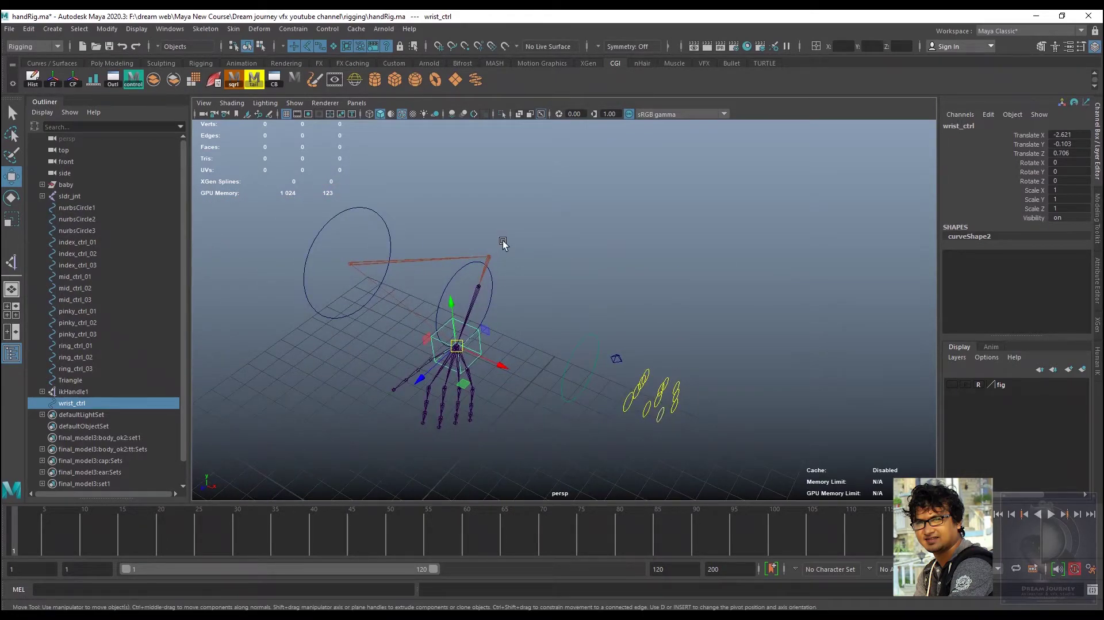
{"action": "key", "text": "ctrl+z"}
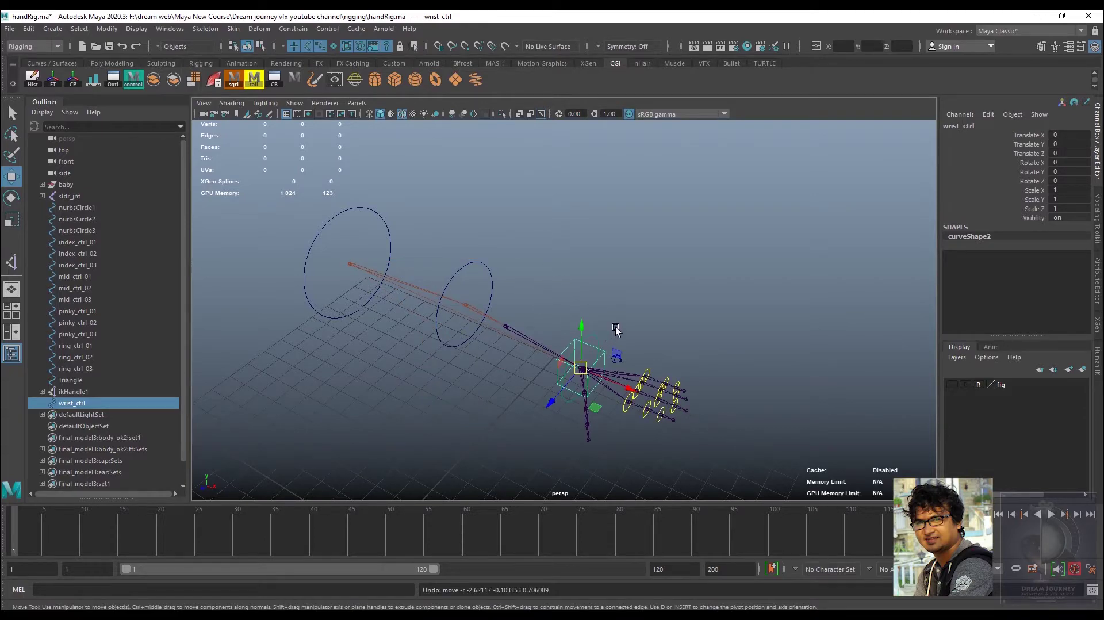
{"action": "left_click_drag", "start_coordinate": [615, 330], "coordinate": [517, 299], "text": "alt"}
{"action": "left_click", "coordinate": [133, 80]}
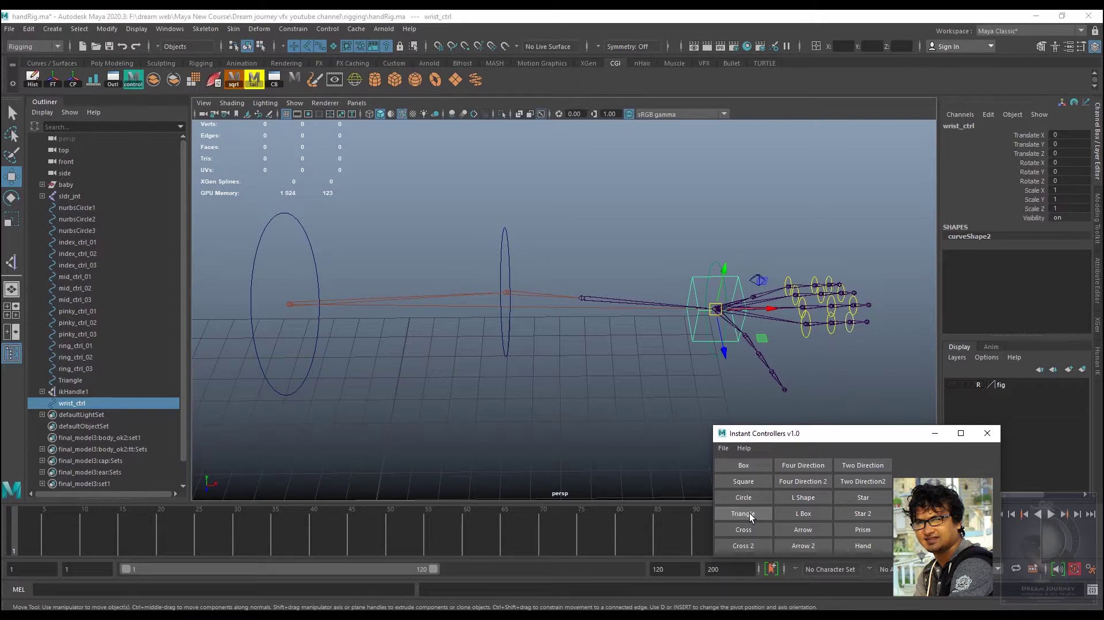
Create a triangle controller and move it up near the elbow
{"action": "left_click", "coordinate": [749, 513]}
{"action": "left_click", "coordinate": [984, 433]}
{"action": "left_click_drag", "start_coordinate": [602, 373], "coordinate": [590, 326], "text": "alt"}
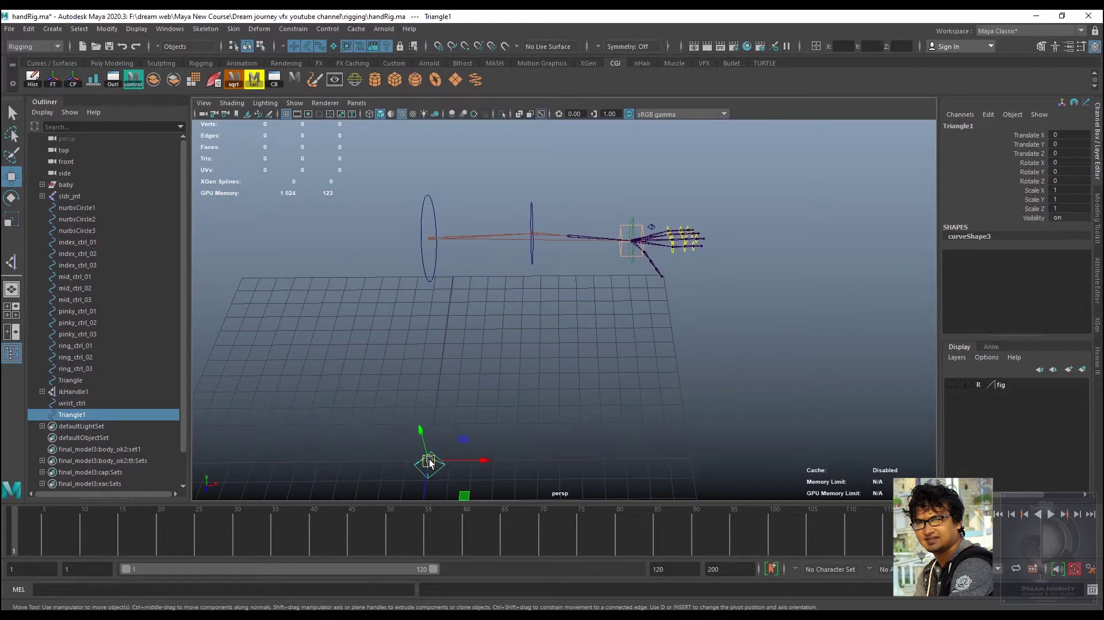
{"action": "left_click_drag", "start_coordinate": [428, 462], "coordinate": [509, 255]}
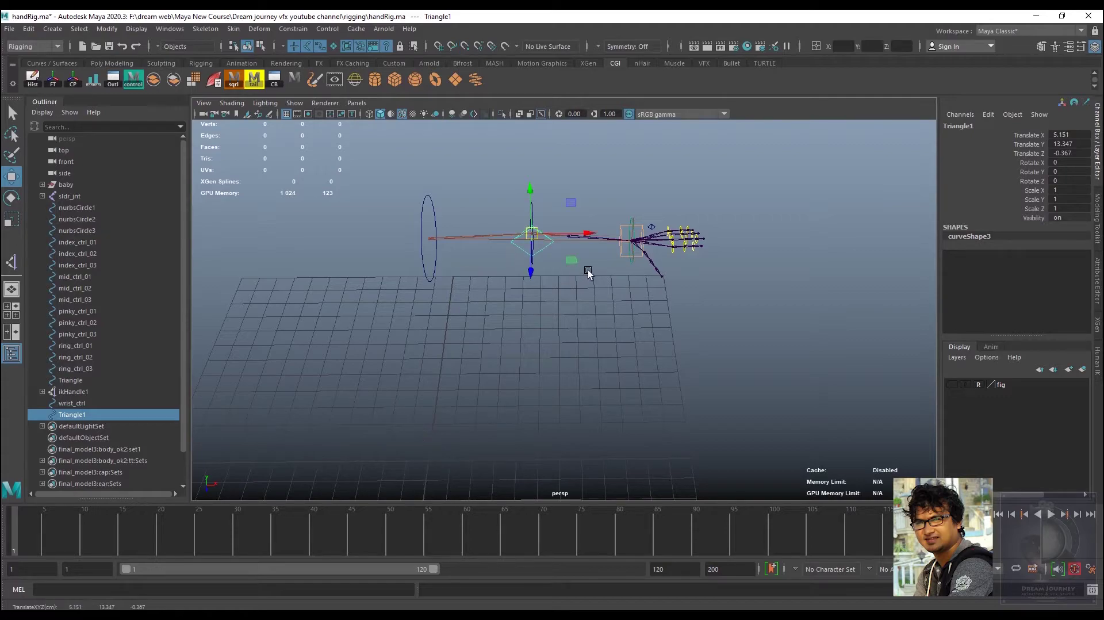
{"action": "mouse_move", "coordinate": [588, 271]}
{"action": "left_mouse_down", "text": "alt"}
{"action": "mouse_move", "coordinate": [392, 356]}
{"action": "mouse_move", "coordinate": [563, 321]}
{"action": "left_mouse_up", "text": "alt"}
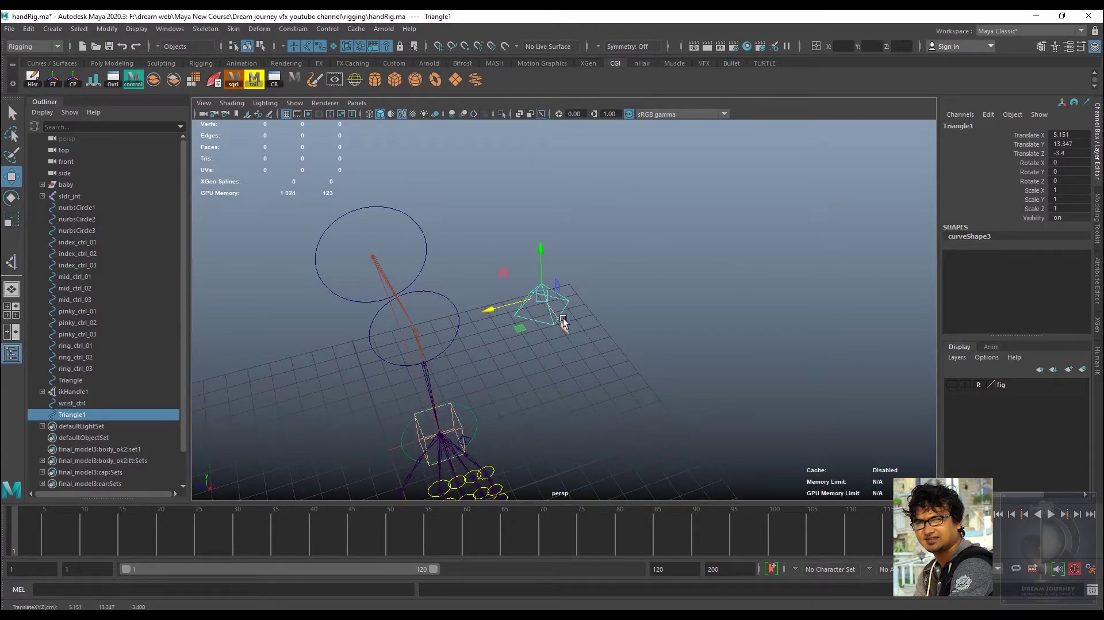
Rotate the triangle to Rotate X -90
{"action": "key", "text": "e"}
{"action": "left_click_drag", "start_coordinate": [519, 271], "coordinate": [554, 254]}
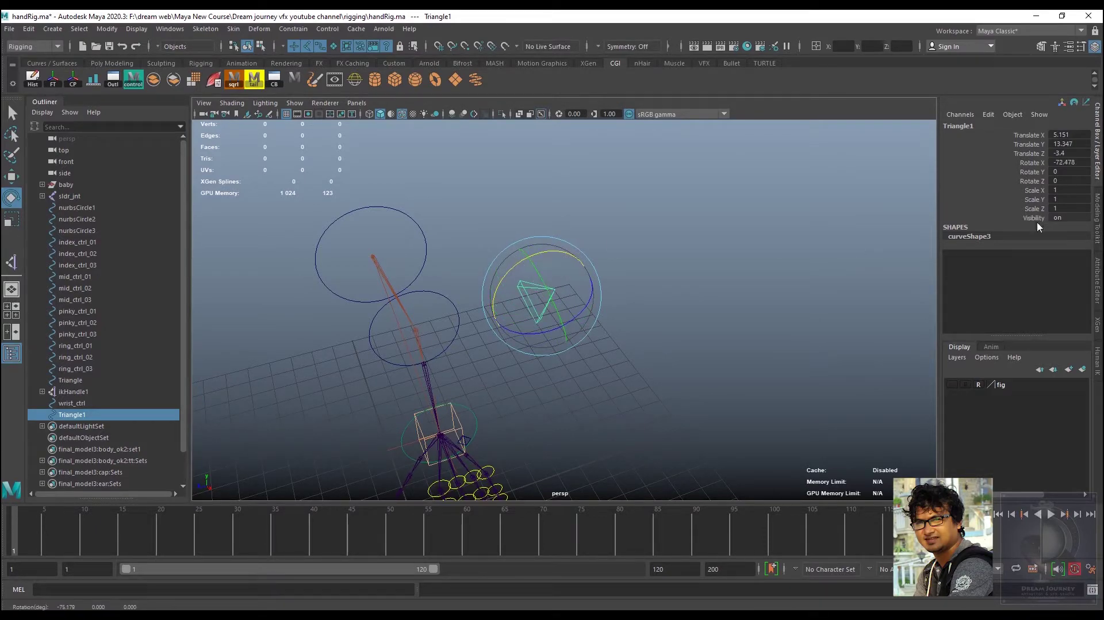
{"action": "double_click", "coordinate": [1072, 161]}
{"action": "type", "text": "-90"}
{"action": "key", "text": "Return"}
{"action": "mouse_move", "coordinate": [532, 326]}
{"action": "left_mouse_down", "text": "alt"}
{"action": "mouse_move", "coordinate": [631, 370]}
{"action": "mouse_move", "coordinate": [611, 350]}
{"action": "mouse_move", "coordinate": [579, 347]}
{"action": "left_mouse_up", "text": "alt"}
Shrink the triangle to about 0.43 scale
{"action": "key", "text": "r"}
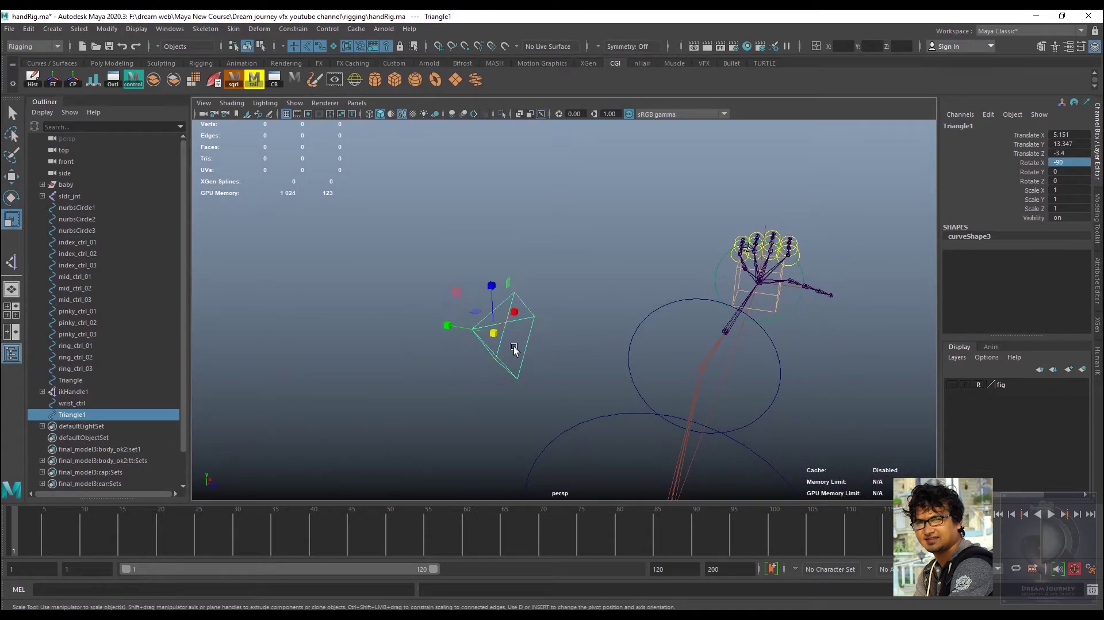
{"action": "left_click_drag", "start_coordinate": [497, 335], "coordinate": [456, 359]}
{"action": "mouse_move", "coordinate": [574, 375]}
{"action": "left_mouse_down", "text": "alt"}
{"action": "mouse_move", "coordinate": [472, 386]}
{"action": "mouse_move", "coordinate": [362, 377]}
{"action": "mouse_move", "coordinate": [744, 361]}
{"action": "mouse_move", "coordinate": [656, 337]}
{"action": "mouse_move", "coordinate": [707, 356]}
{"action": "mouse_move", "coordinate": [740, 348]}
{"action": "mouse_move", "coordinate": [694, 335]}
{"action": "mouse_move", "coordinate": [720, 296]}
{"action": "mouse_move", "coordinate": [528, 261]}
{"action": "mouse_move", "coordinate": [671, 290]}
{"action": "mouse_move", "coordinate": [593, 312]}
{"action": "mouse_move", "coordinate": [663, 313]}
{"action": "left_mouse_up", "text": "alt"}
{"action": "key", "text": "w"}
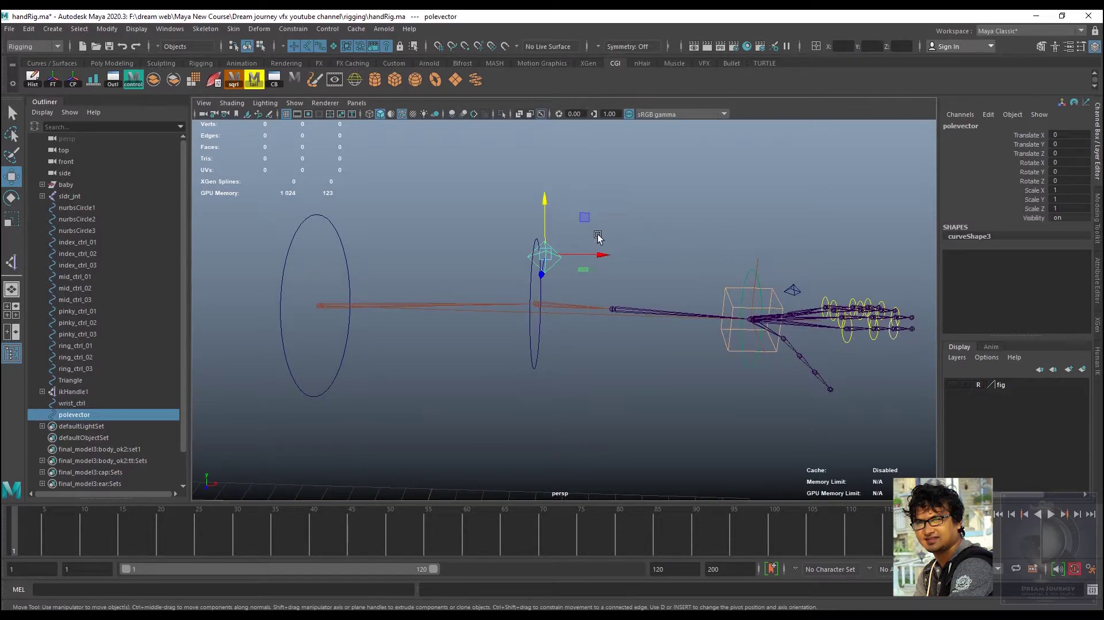
Select polevector then ikHandle1 and apply a Pole Vector constraint
{"action": "left_click", "coordinate": [605, 211]}
{"action": "left_click", "coordinate": [549, 243]}
{"action": "left_click_drag", "start_coordinate": [646, 267], "coordinate": [829, 282], "text": "alt"}
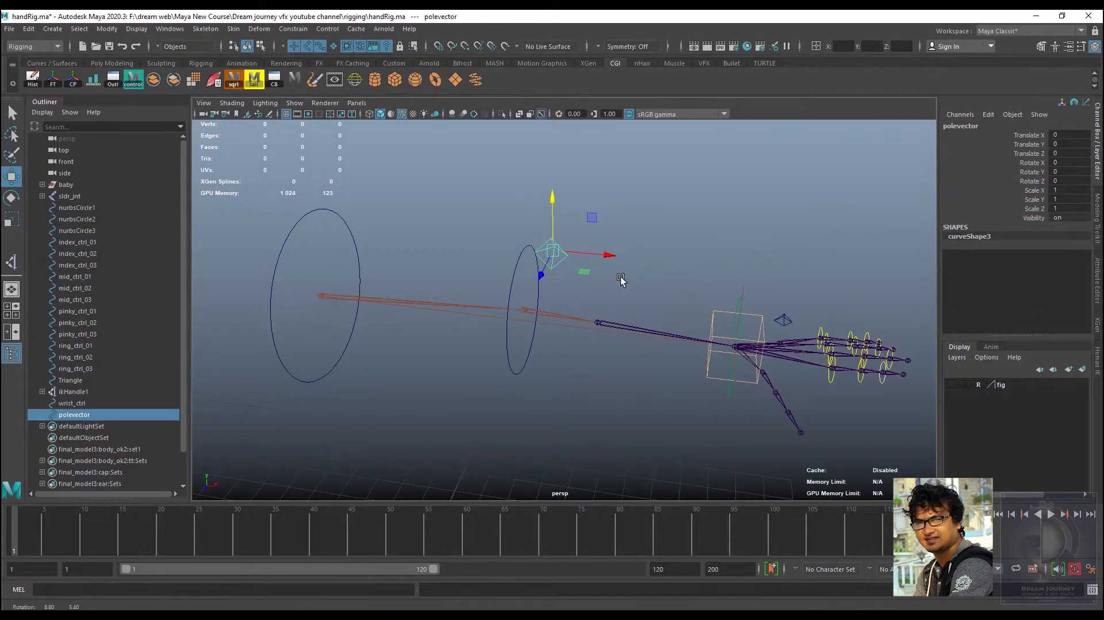
{"action": "left_click", "coordinate": [741, 295], "text": "shift"}
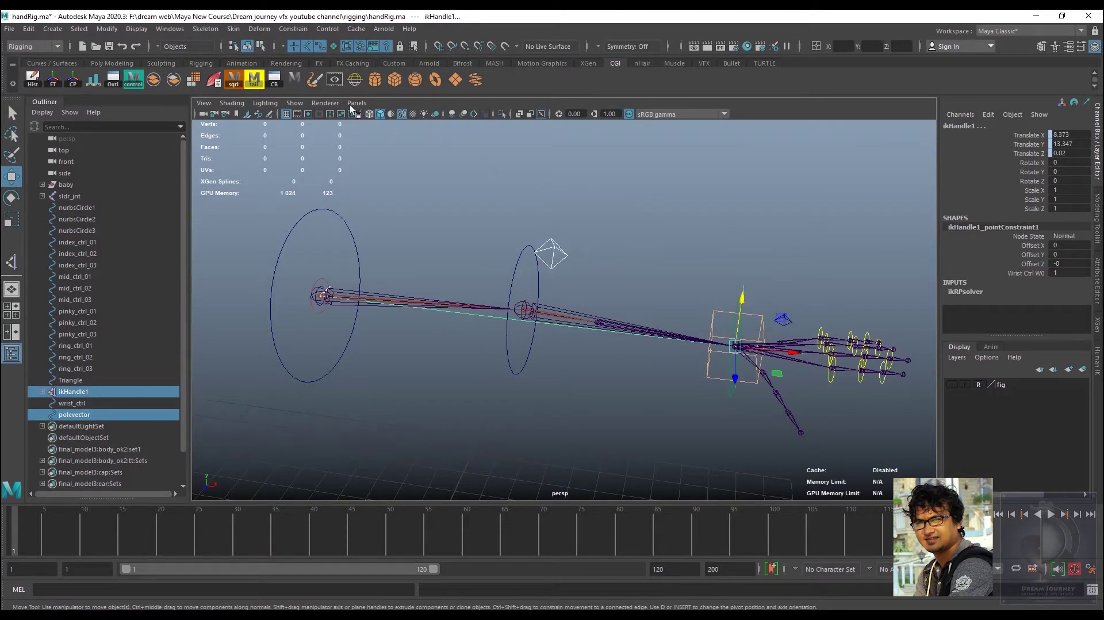
{"action": "left_click", "coordinate": [298, 30]}
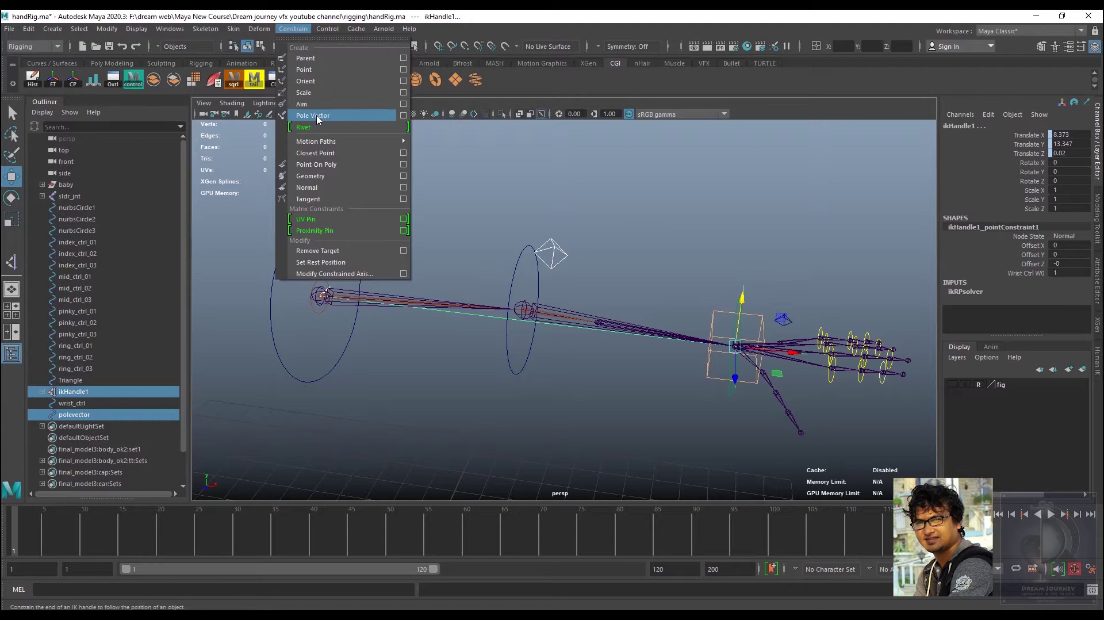
{"action": "left_click", "coordinate": [332, 117]}
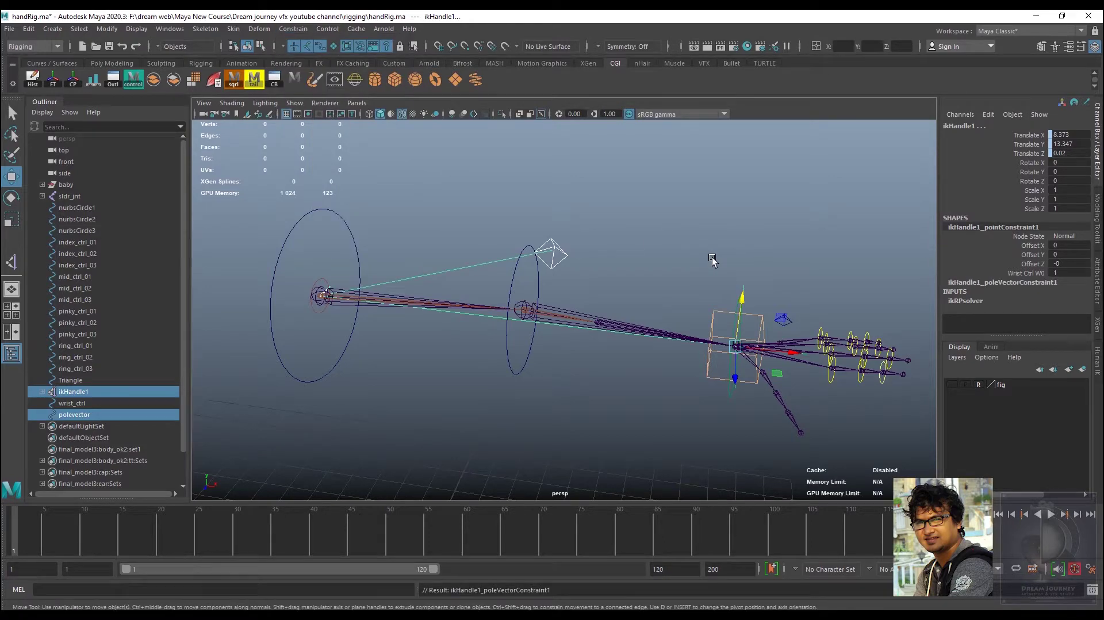
{"action": "scroll", "coordinate": [772, 330], "scroll_direction": "down", "scroll_amount": 2}
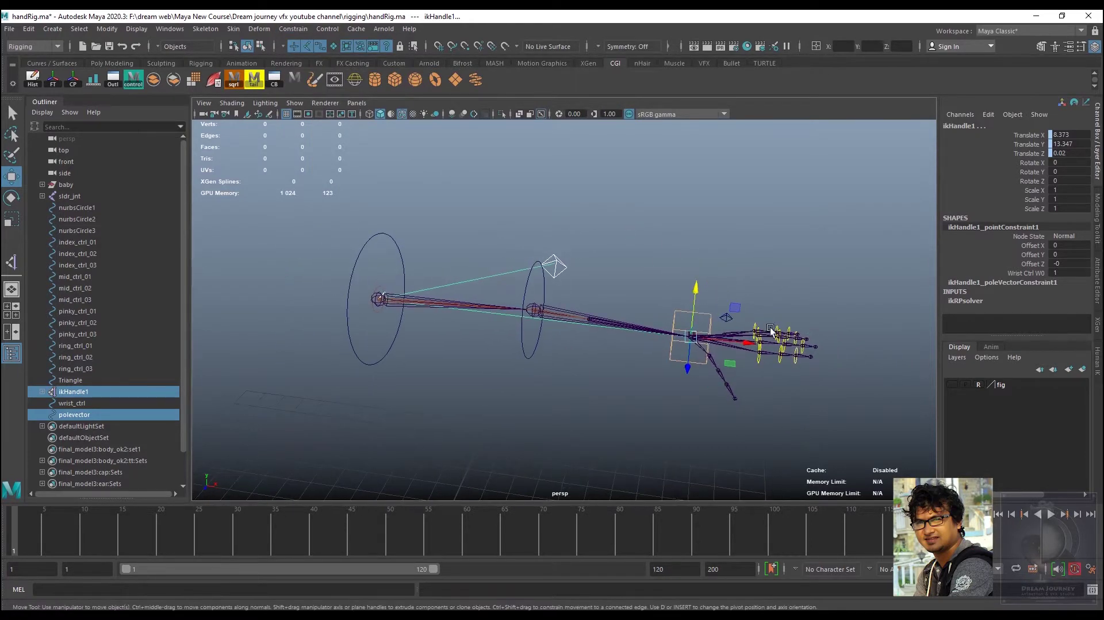
Move wrist_ctrl and polevector to test the elbow, then undo back to rest
{"action": "left_click", "coordinate": [713, 332]}
{"action": "left_click", "coordinate": [711, 314]}
{"action": "left_click_drag", "start_coordinate": [692, 337], "coordinate": [503, 367]}
{"action": "mouse_move", "coordinate": [597, 321]}
{"action": "left_mouse_down", "text": "alt"}
{"action": "mouse_move", "coordinate": [532, 308]}
{"action": "mouse_move", "coordinate": [575, 323]}
{"action": "mouse_move", "coordinate": [516, 325]}
{"action": "mouse_move", "coordinate": [593, 289]}
{"action": "mouse_move", "coordinate": [619, 254]}
{"action": "mouse_move", "coordinate": [606, 199]}
{"action": "mouse_move", "coordinate": [616, 193]}
{"action": "left_mouse_up", "text": "alt"}
{"action": "left_click", "coordinate": [601, 274]}
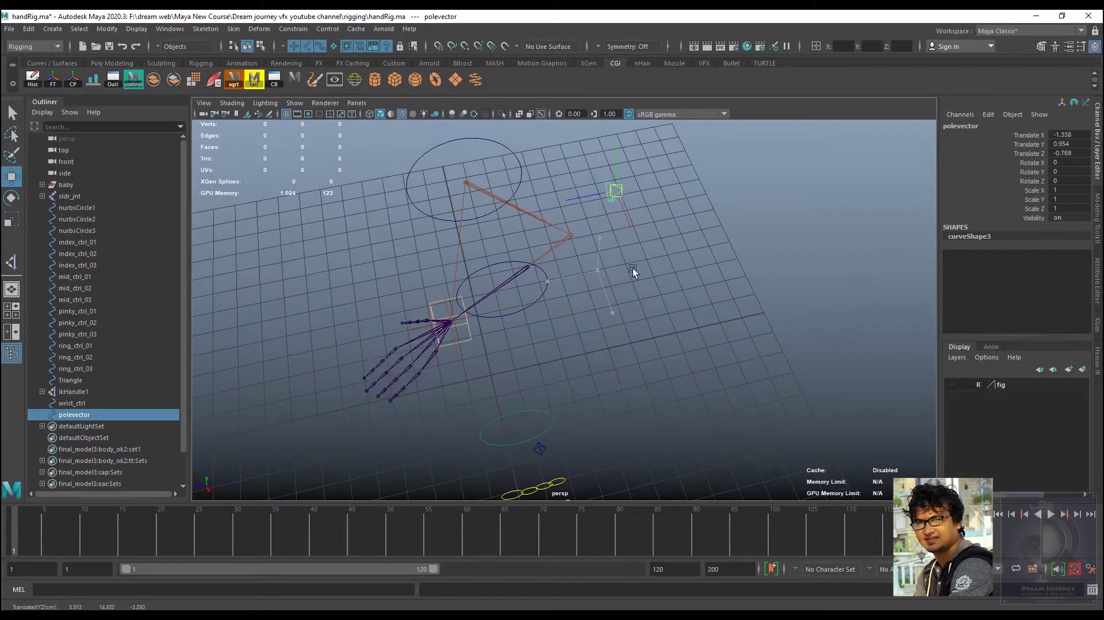
{"action": "key", "text": "ctrl+z"}
{"action": "key", "text": "ctrl+z"}
{"action": "key", "text": "ctrl+z"}
{"action": "key", "text": "ctrl+z"}
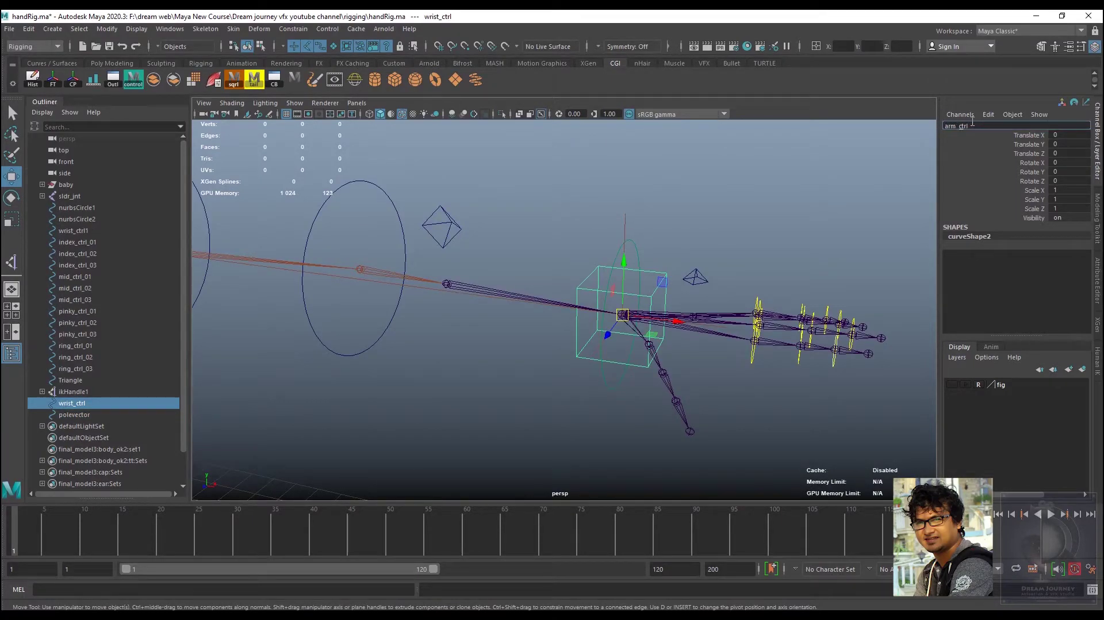
{"action": "key", "text": "Return"}
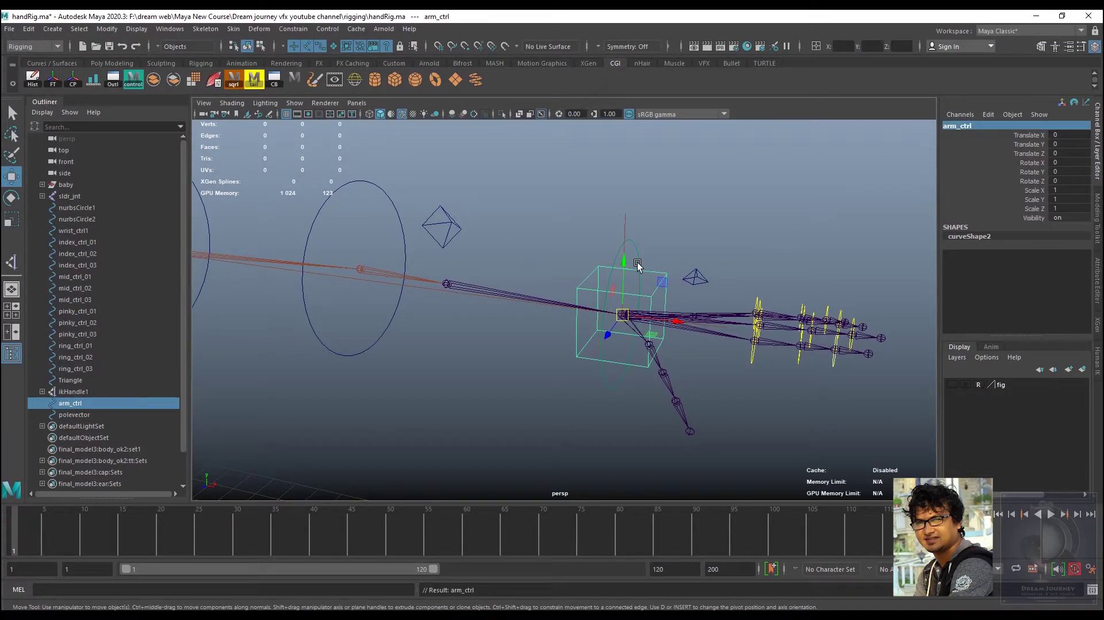
{"action": "left_click", "coordinate": [645, 253]}
{"action": "left_click", "coordinate": [985, 126]}
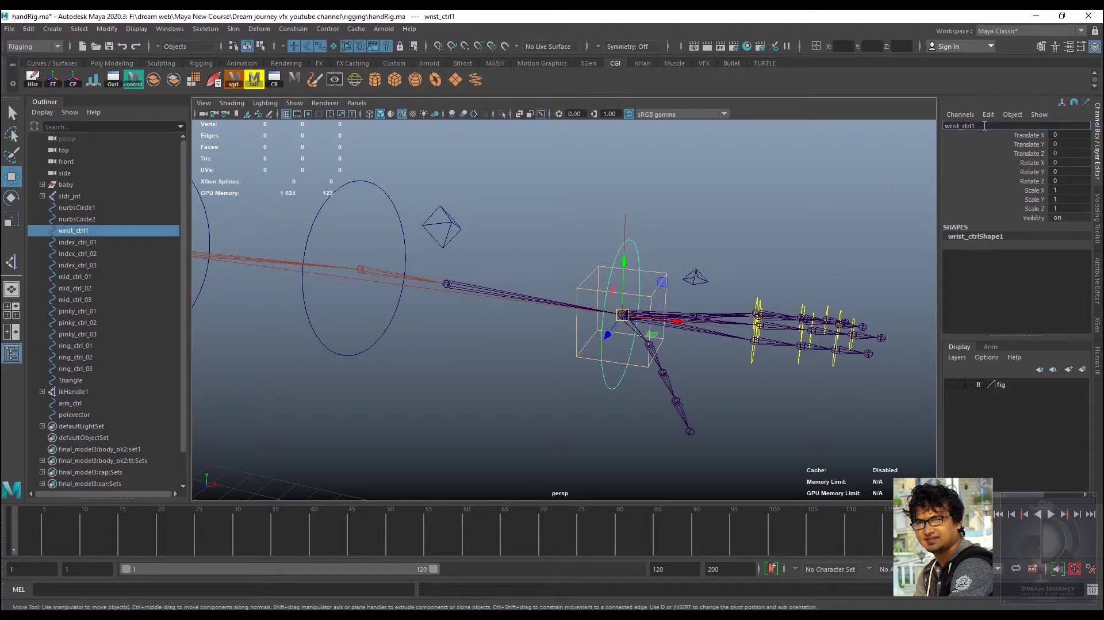
{"action": "key", "text": "Return"}
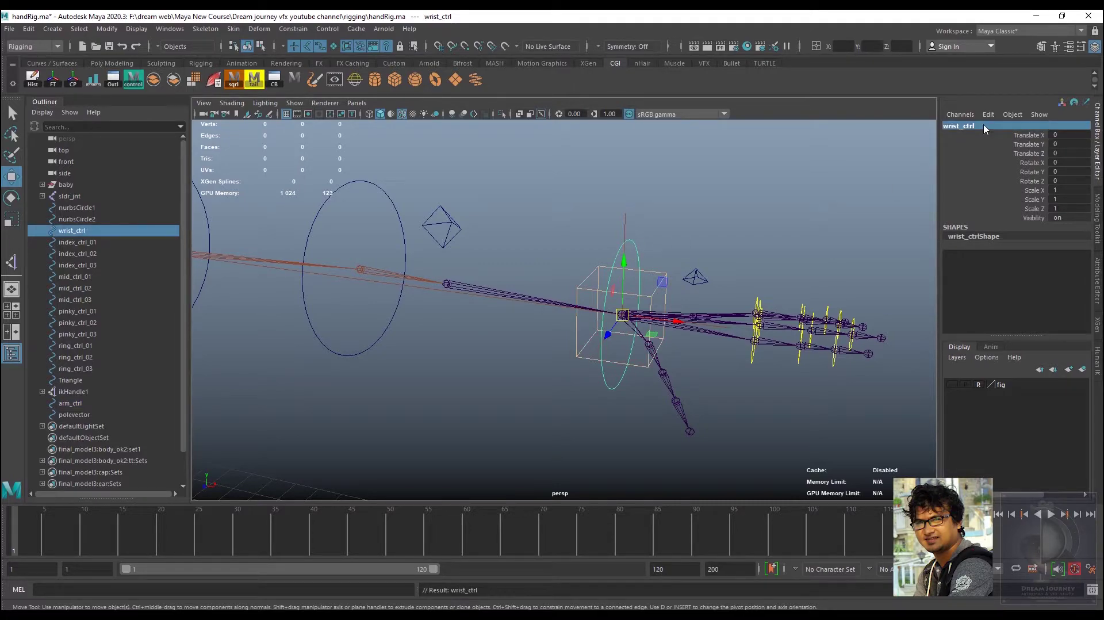
{"action": "left_click", "coordinate": [703, 224]}
{"action": "left_click", "coordinate": [649, 300]}
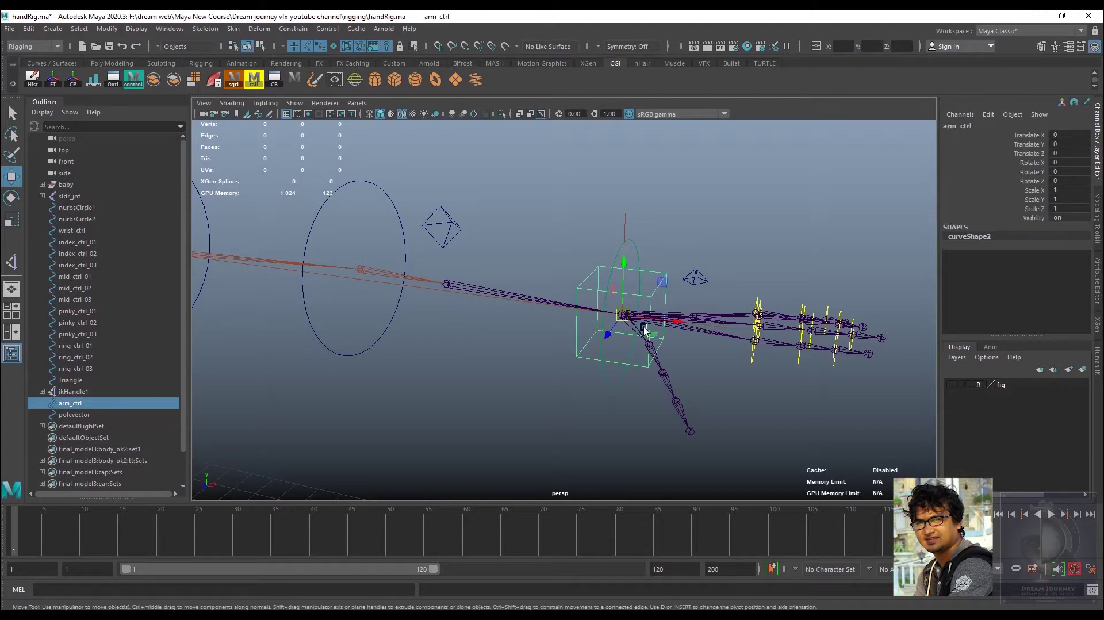
{"action": "mouse_move", "coordinate": [626, 319]}
{"action": "left_mouse_down"}
{"action": "mouse_move", "coordinate": [562, 329]}
{"action": "mouse_move", "coordinate": [514, 321]}
{"action": "left_mouse_up"}
{"action": "key", "text": "ctrl+z"}
{"action": "mouse_move", "coordinate": [666, 228]}
{"action": "left_mouse_down", "text": "alt"}
{"action": "mouse_move", "coordinate": [641, 300]}
{"action": "mouse_move", "coordinate": [702, 241]}
{"action": "mouse_move", "coordinate": [611, 222]}
{"action": "mouse_move", "coordinate": [585, 174]}
{"action": "left_mouse_up", "text": "alt"}
Select the wrist control circle, then add the wrist joint to the selection
{"action": "left_click", "coordinate": [586, 174]}
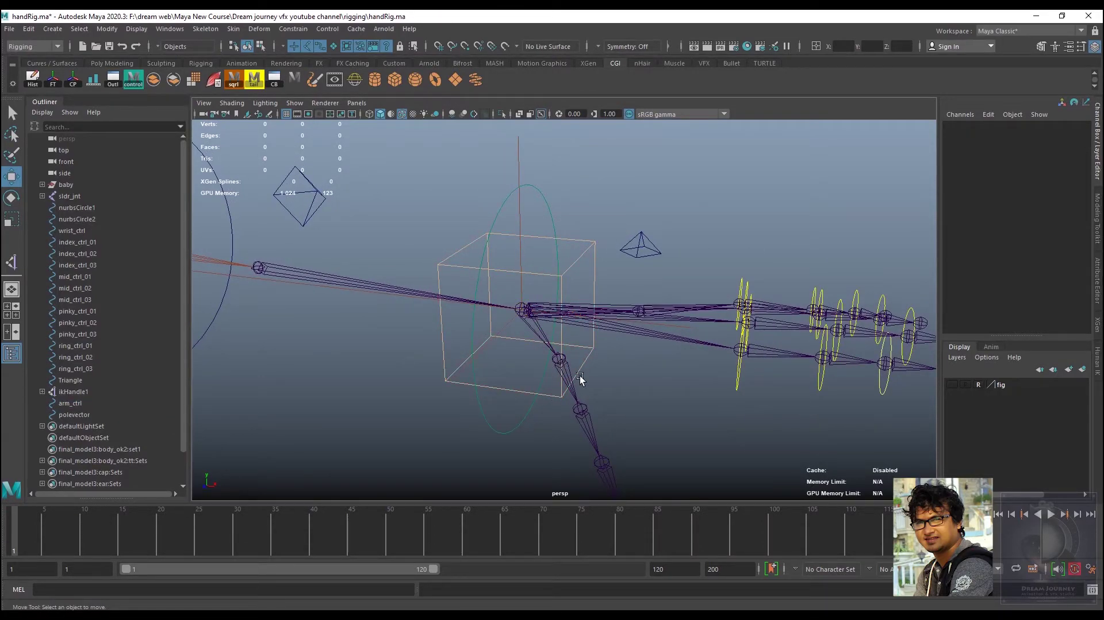
{"action": "left_click_drag", "start_coordinate": [579, 382], "coordinate": [606, 390], "text": "alt"}
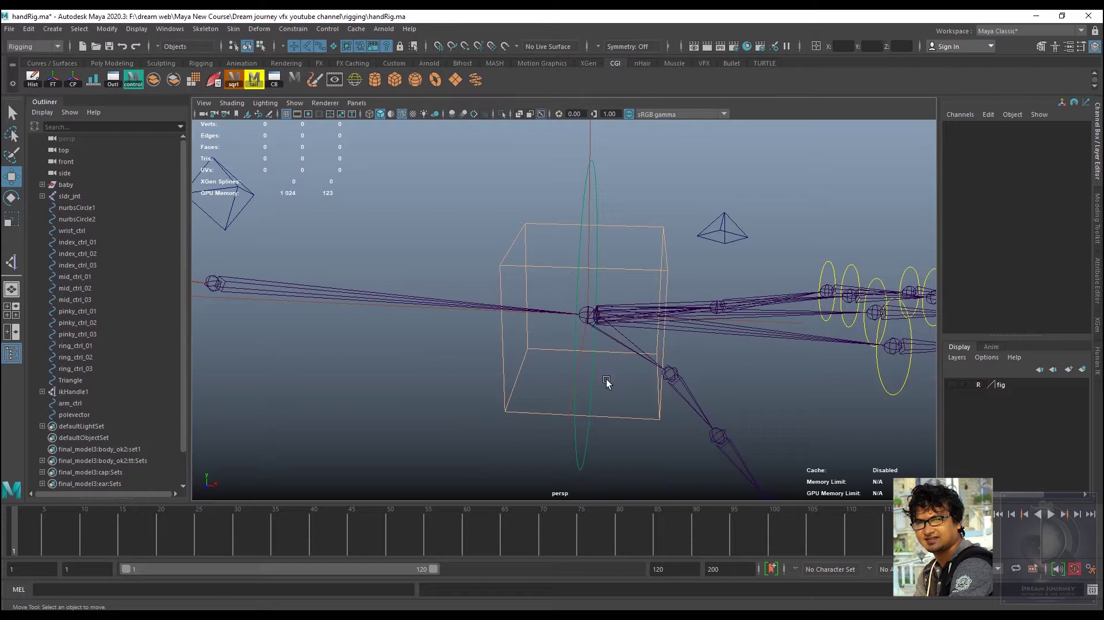
{"action": "mouse_move", "coordinate": [581, 450]}
{"action": "left_mouse_down", "text": "alt"}
{"action": "mouse_move", "coordinate": [480, 393]}
{"action": "mouse_move", "coordinate": [448, 419]}
{"action": "left_mouse_up", "text": "alt"}
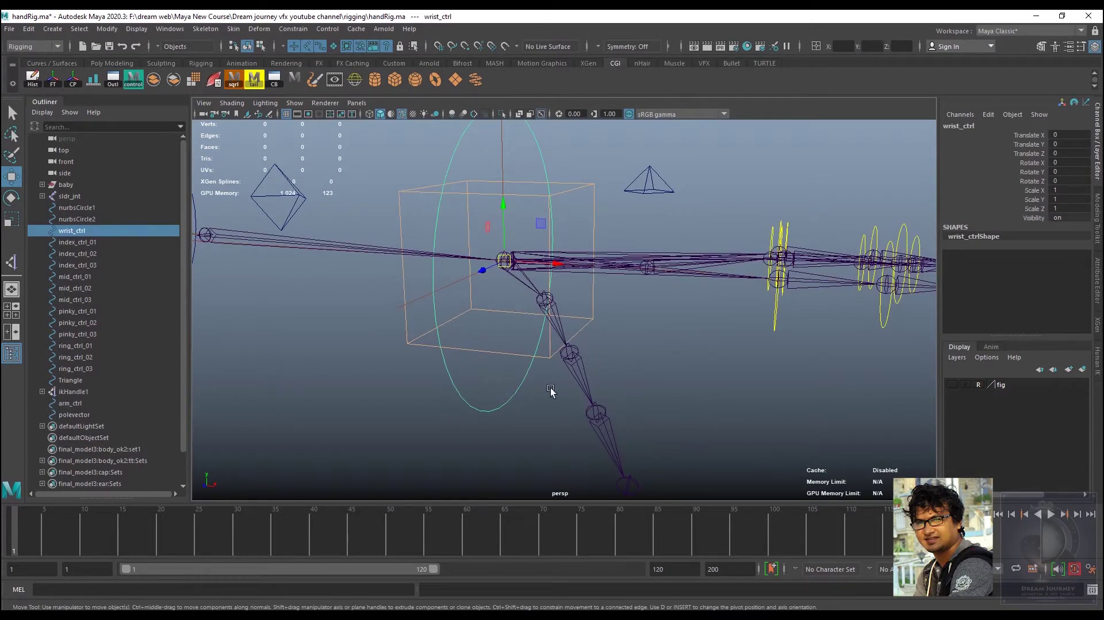
{"action": "mouse_move", "coordinate": [589, 324]}
{"action": "left_mouse_down", "text": "alt"}
{"action": "mouse_move", "coordinate": [562, 394]}
{"action": "mouse_move", "coordinate": [579, 408]}
{"action": "left_mouse_up", "text": "alt"}
{"action": "scroll", "coordinate": [602, 347], "scroll_direction": "down", "scroll_amount": 3}
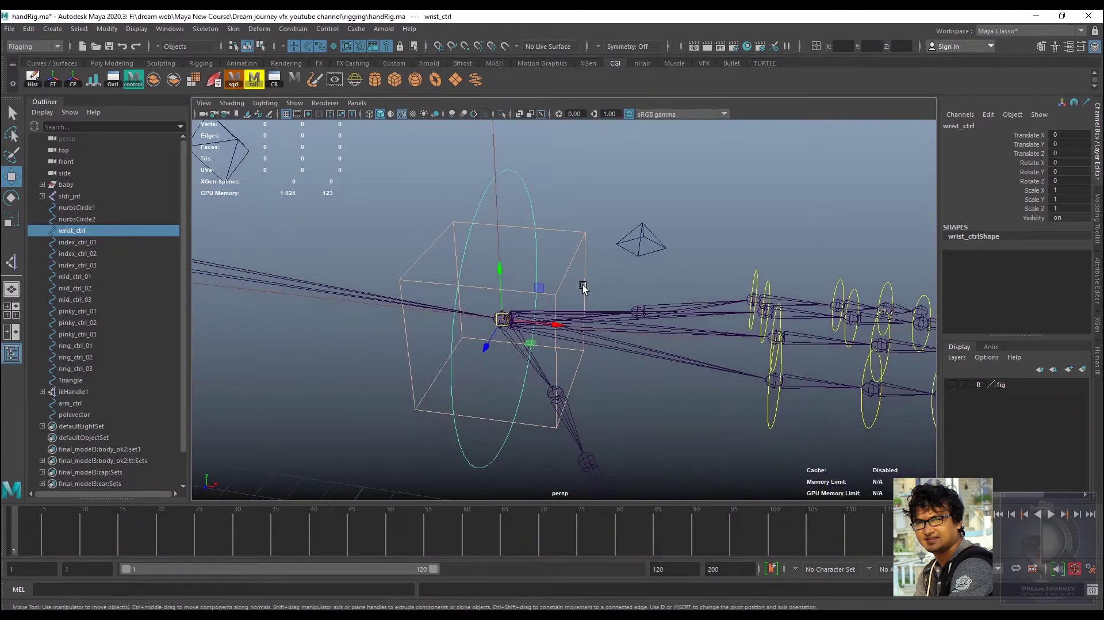
{"action": "scroll", "coordinate": [602, 347], "scroll_direction": "down", "scroll_amount": 3}
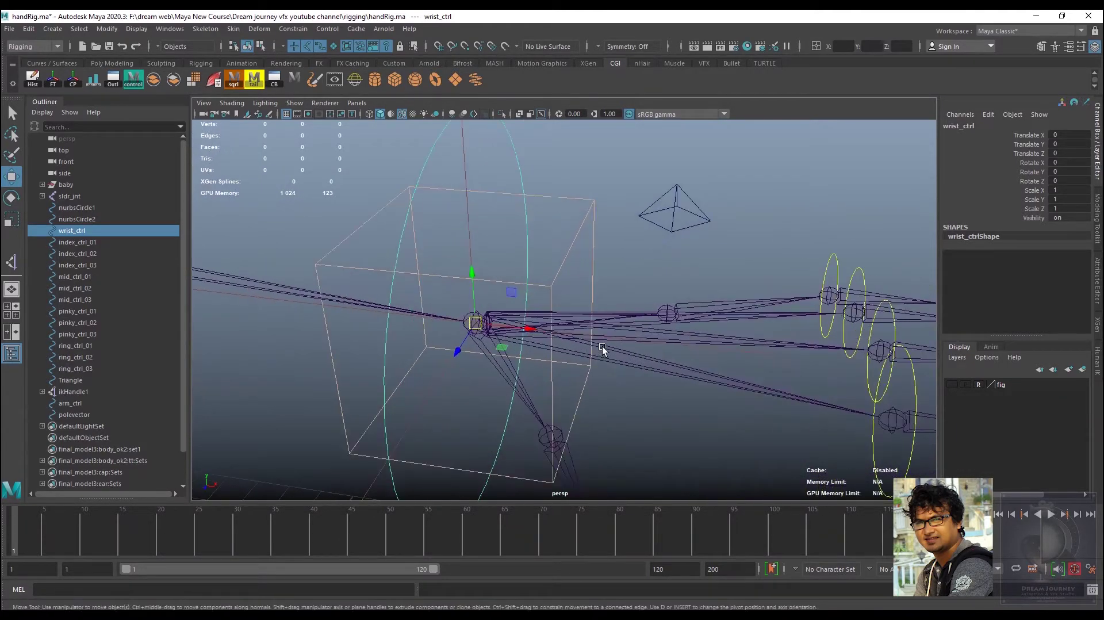
{"action": "left_click", "coordinate": [481, 343], "text": "shift"}
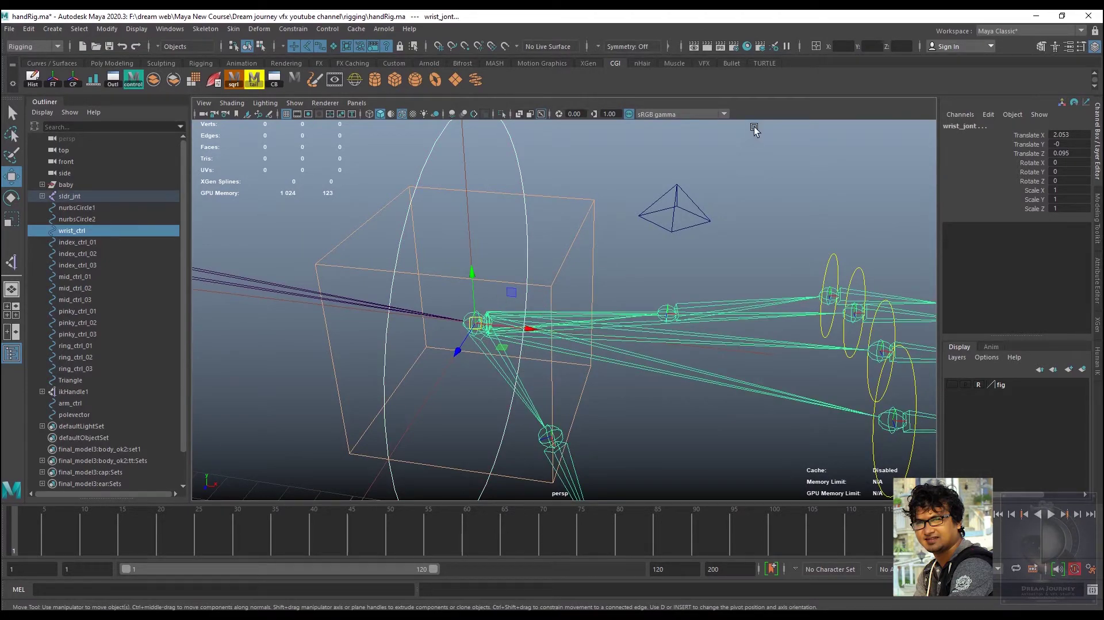
Orient-constrain the wrist joint to wrist_ctrl with Maintain offset on
{"action": "left_click", "coordinate": [288, 28]}
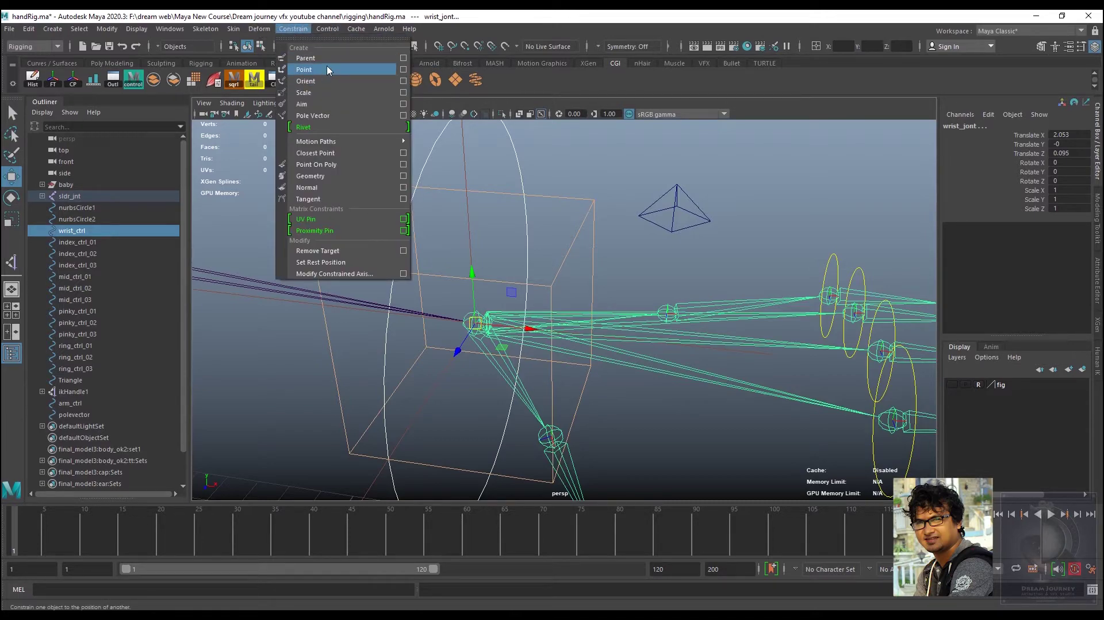
{"action": "left_click", "coordinate": [403, 81]}
{"action": "left_click", "coordinate": [699, 190]}
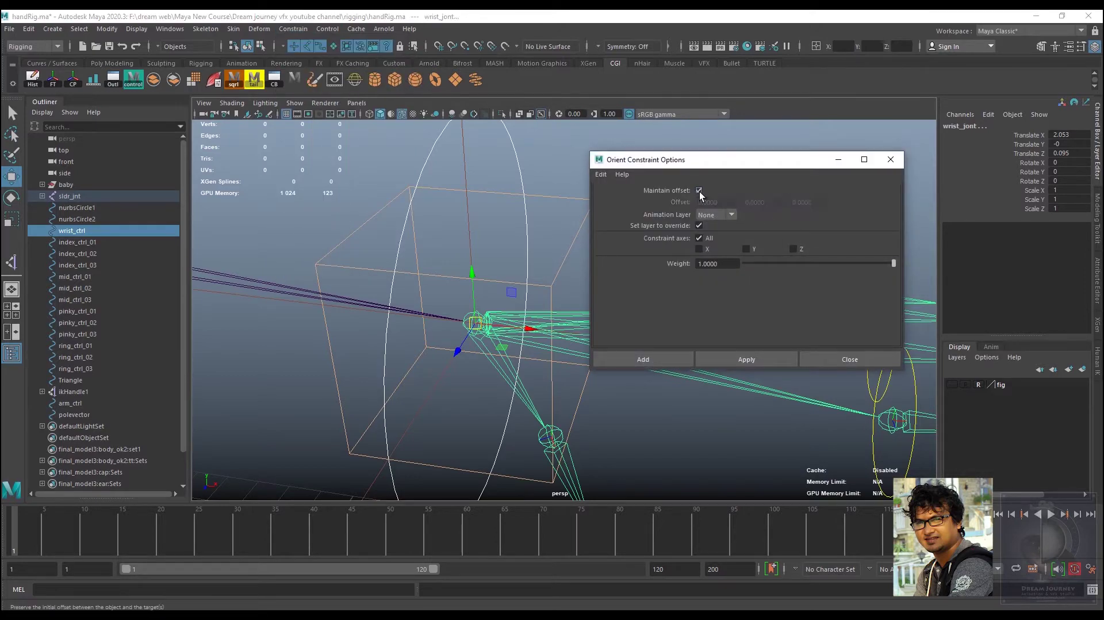
{"action": "left_click", "coordinate": [646, 358]}
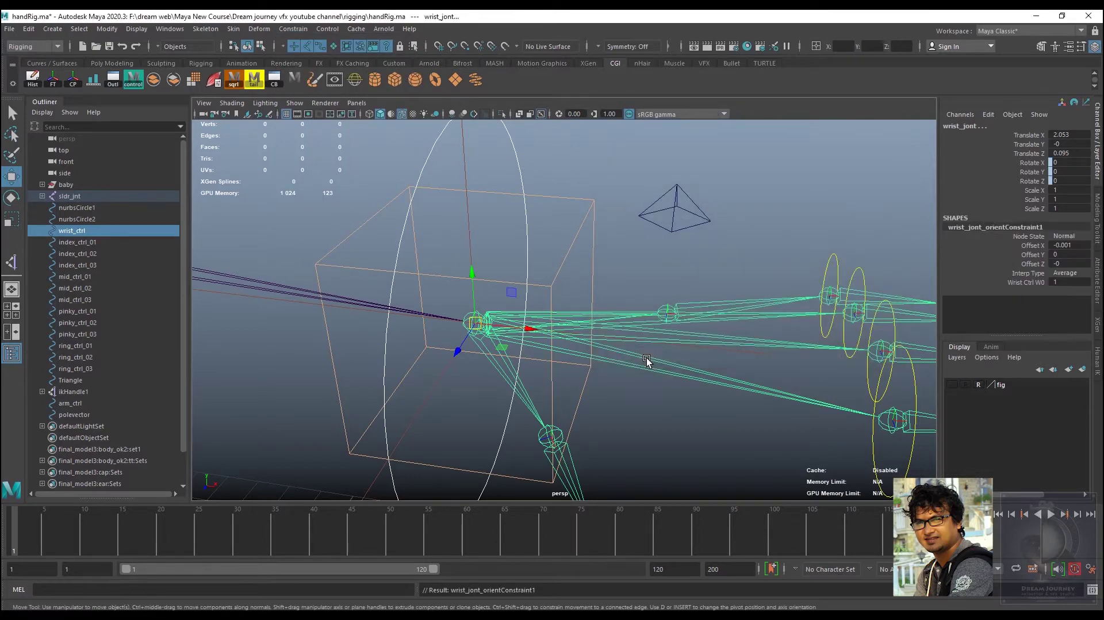
{"action": "left_click_drag", "start_coordinate": [682, 289], "coordinate": [538, 166], "text": "alt"}
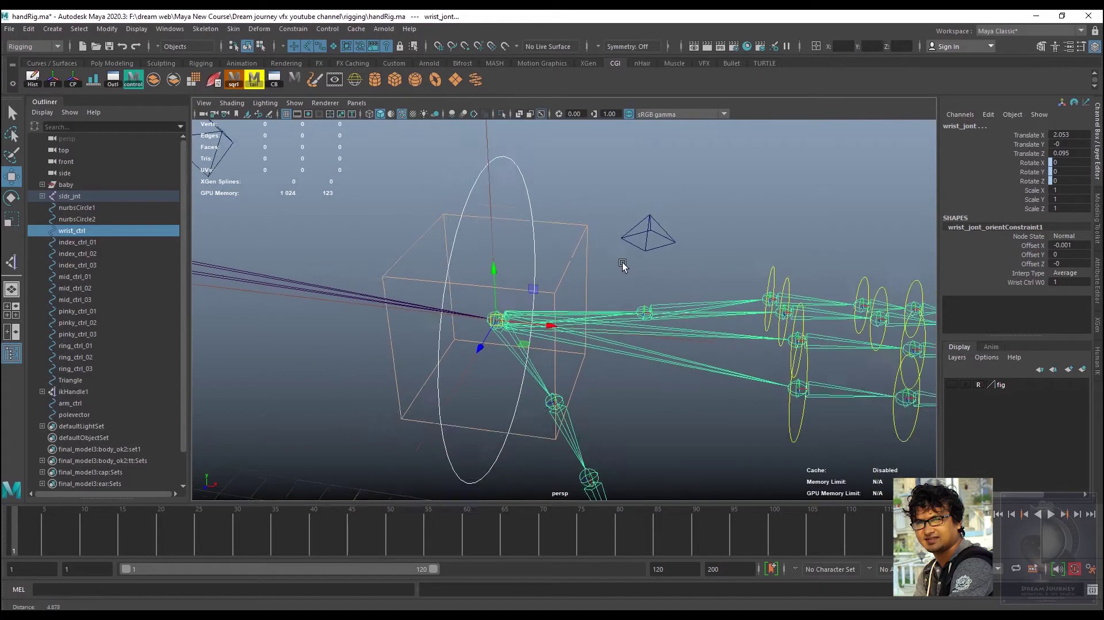
{"action": "left_click", "coordinate": [524, 179]}
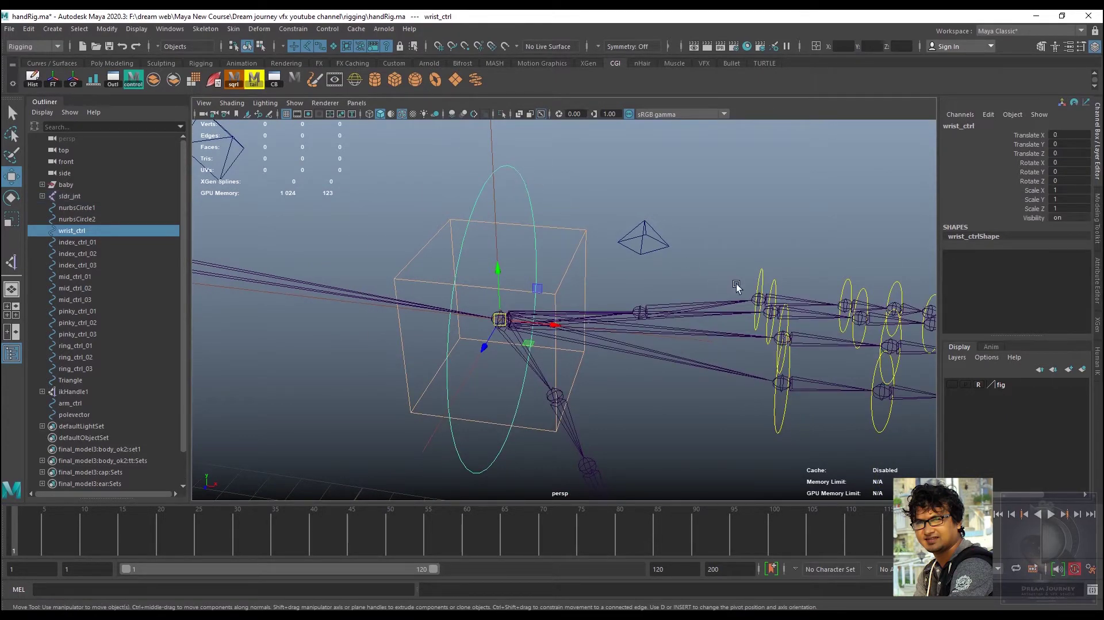
{"action": "left_click_drag", "start_coordinate": [737, 287], "coordinate": [577, 217], "text": "alt"}
{"action": "left_click", "coordinate": [562, 222]}
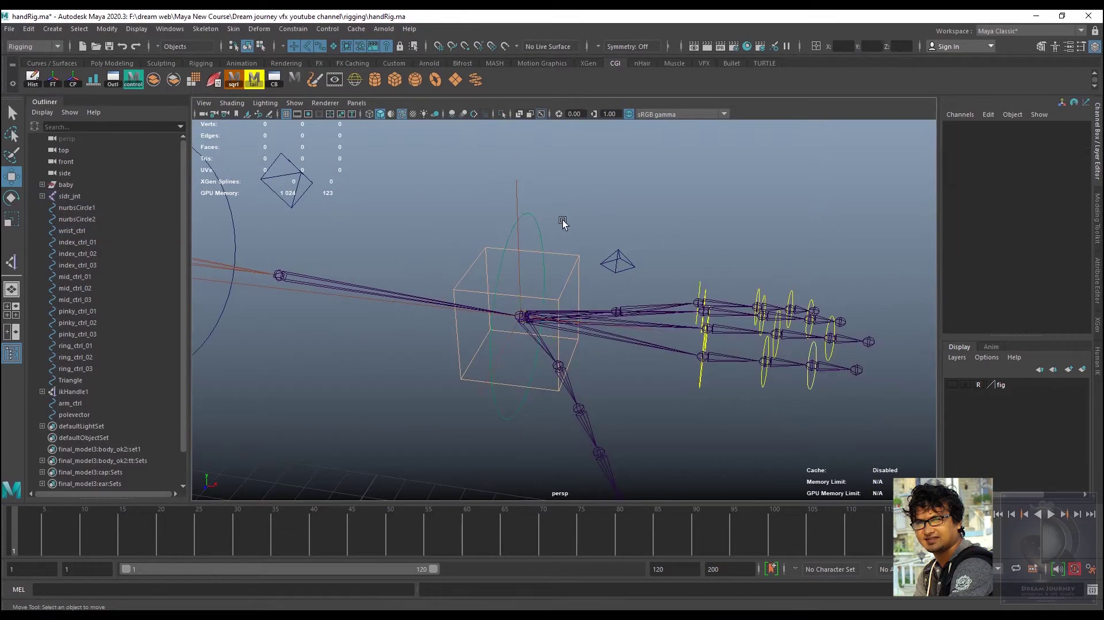
{"action": "left_click", "coordinate": [559, 299]}
{"action": "mouse_move", "coordinate": [537, 313]}
{"action": "left_mouse_down"}
{"action": "mouse_move", "coordinate": [463, 368]}
{"action": "mouse_move", "coordinate": [423, 376]}
{"action": "mouse_move", "coordinate": [524, 354]}
{"action": "mouse_move", "coordinate": [480, 356]}
{"action": "left_mouse_up"}
{"action": "left_click", "coordinate": [555, 304]}
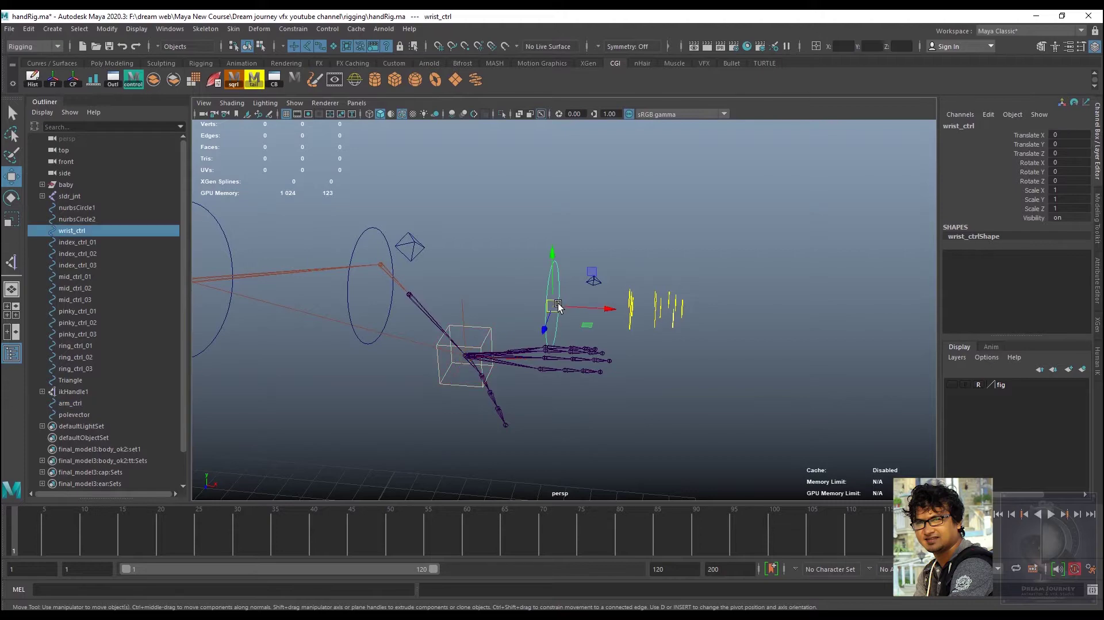
{"action": "key", "text": "e"}
{"action": "left_click_drag", "start_coordinate": [566, 329], "coordinate": [542, 343]}
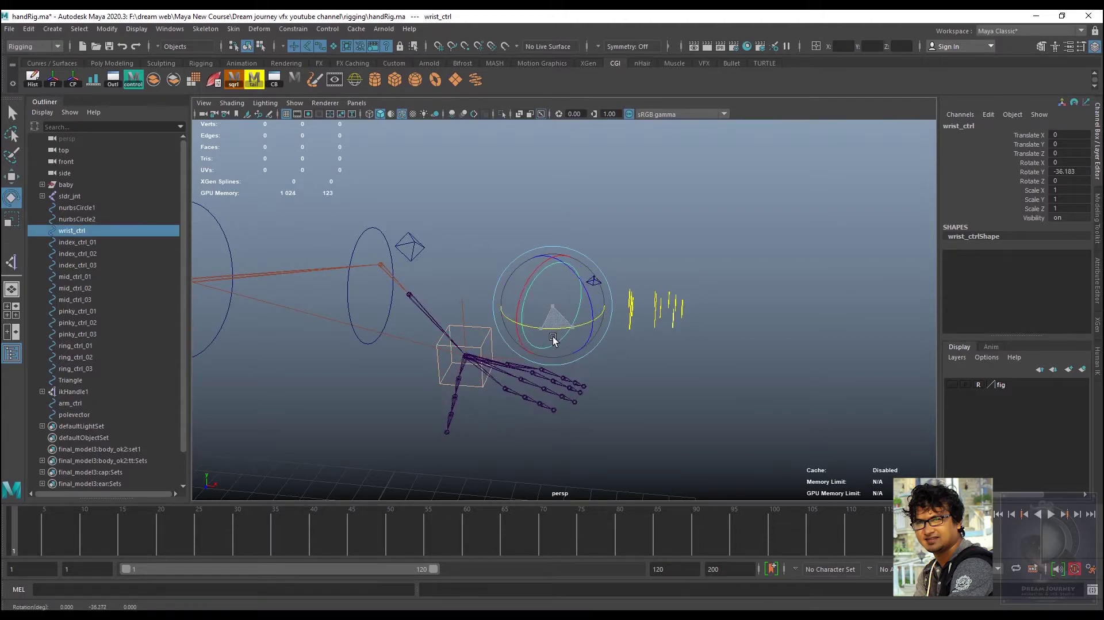
{"action": "key", "text": "ctrl+z"}
{"action": "mouse_move", "coordinate": [587, 300]}
{"action": "left_mouse_down"}
{"action": "mouse_move", "coordinate": [569, 242]}
{"action": "mouse_move", "coordinate": [576, 289]}
{"action": "left_mouse_up"}
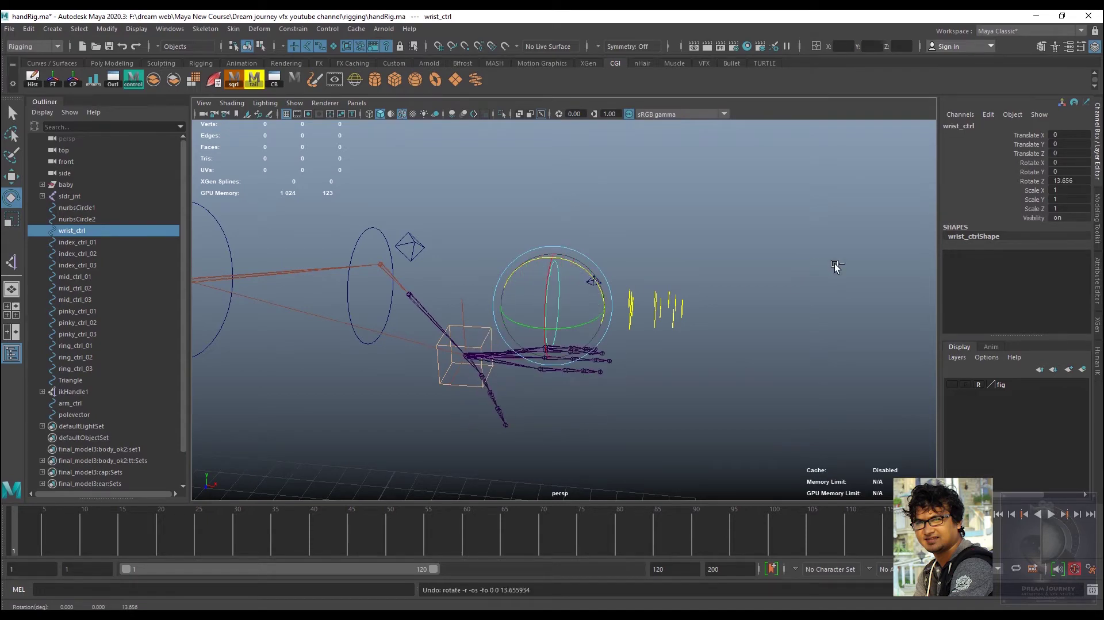
{"action": "key", "text": "ctrl+z"}
{"action": "key", "text": "f"}
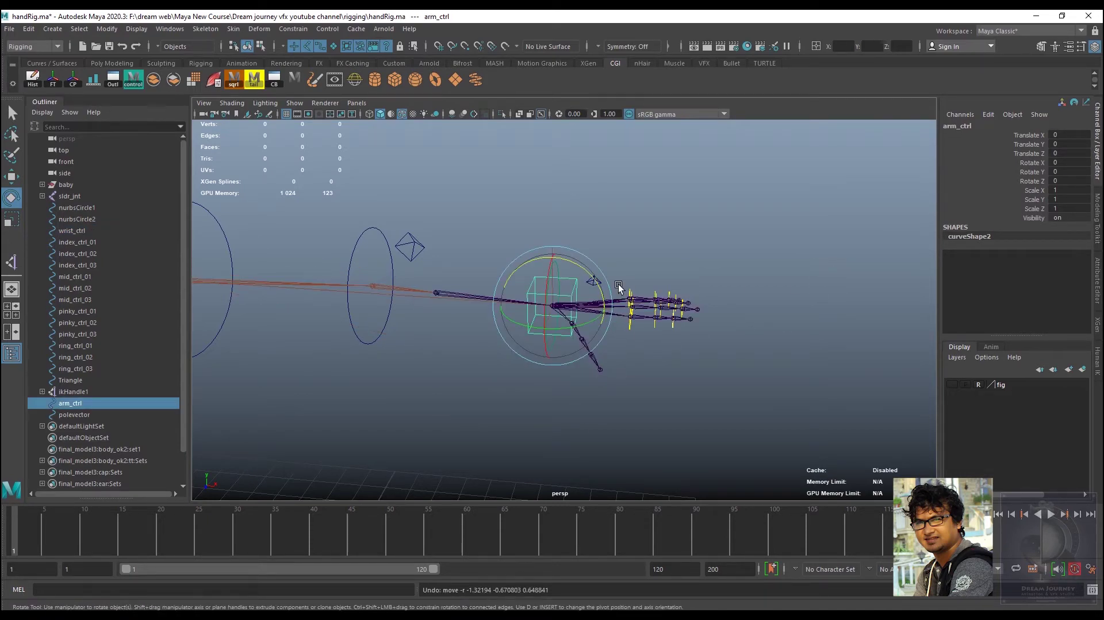
{"action": "left_click_drag", "start_coordinate": [833, 265], "coordinate": [598, 347], "text": "alt"}
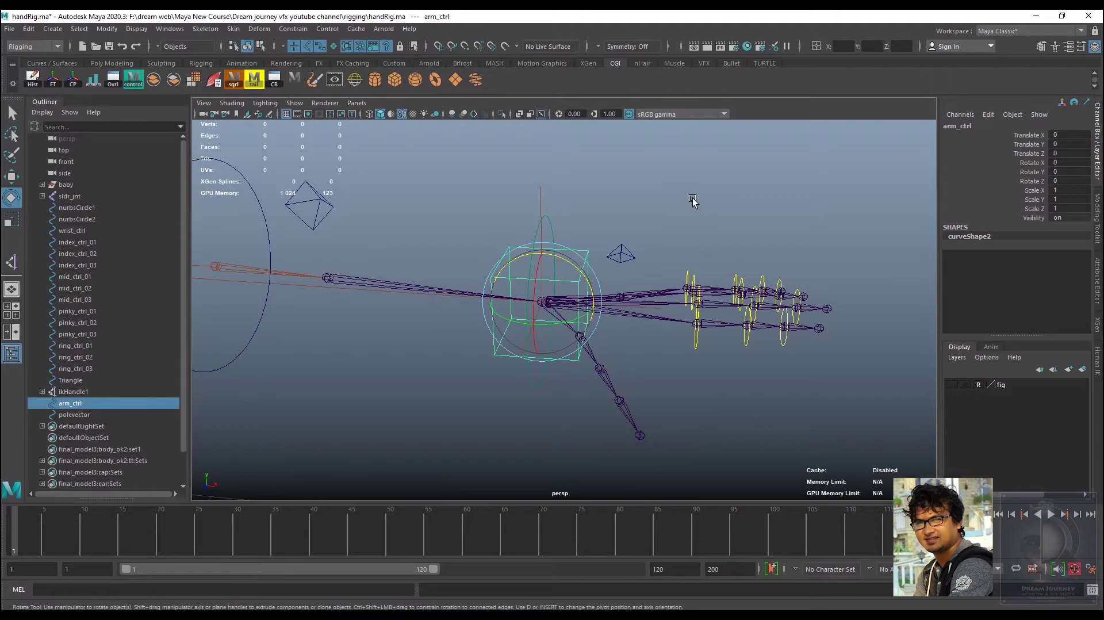
{"action": "left_click", "coordinate": [668, 217]}
{"action": "key", "text": "w"}
{"action": "right_click_drag", "start_coordinate": [488, 337], "coordinate": [555, 416], "text": "alt"}
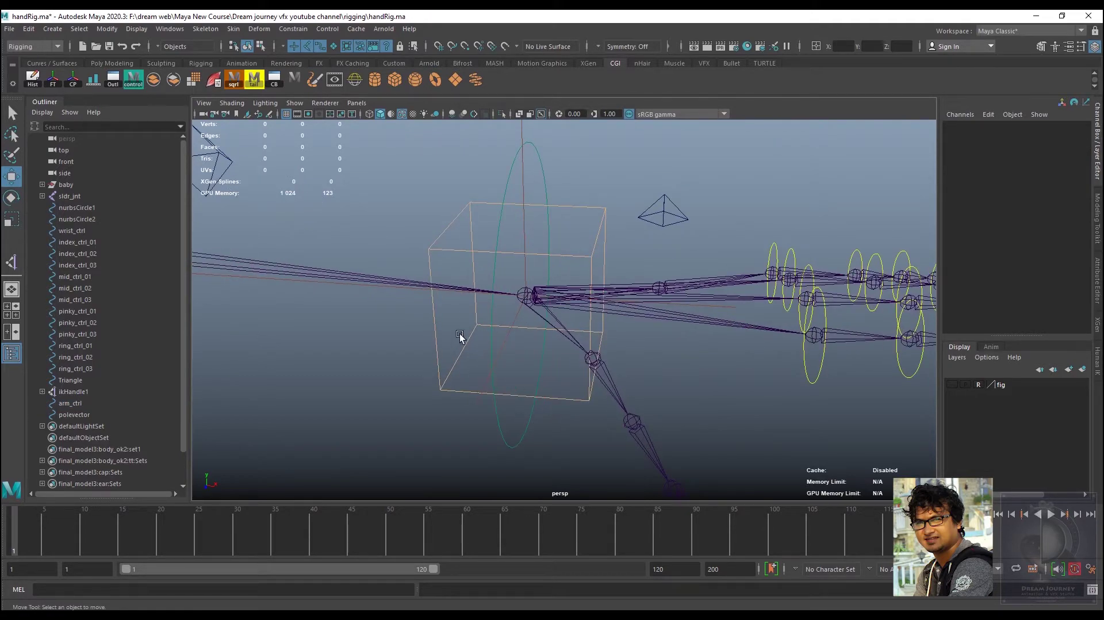
{"action": "left_click_drag", "start_coordinate": [460, 336], "coordinate": [409, 365]}
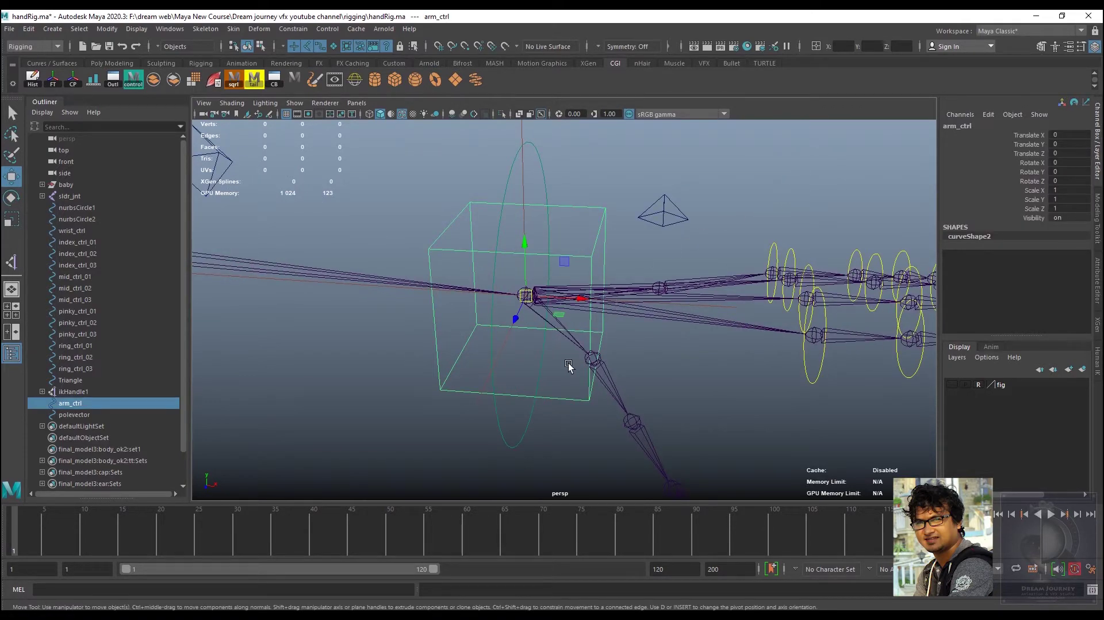
{"action": "left_click_drag", "start_coordinate": [568, 366], "coordinate": [568, 359], "text": "alt"}
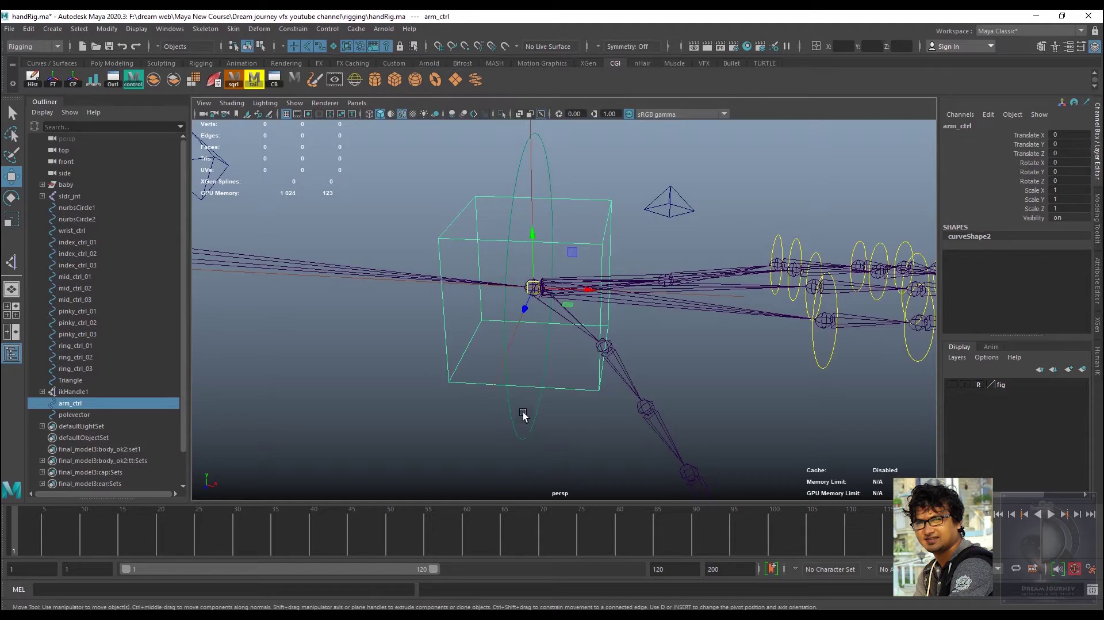
{"action": "left_click", "coordinate": [508, 434], "text": "shift"}
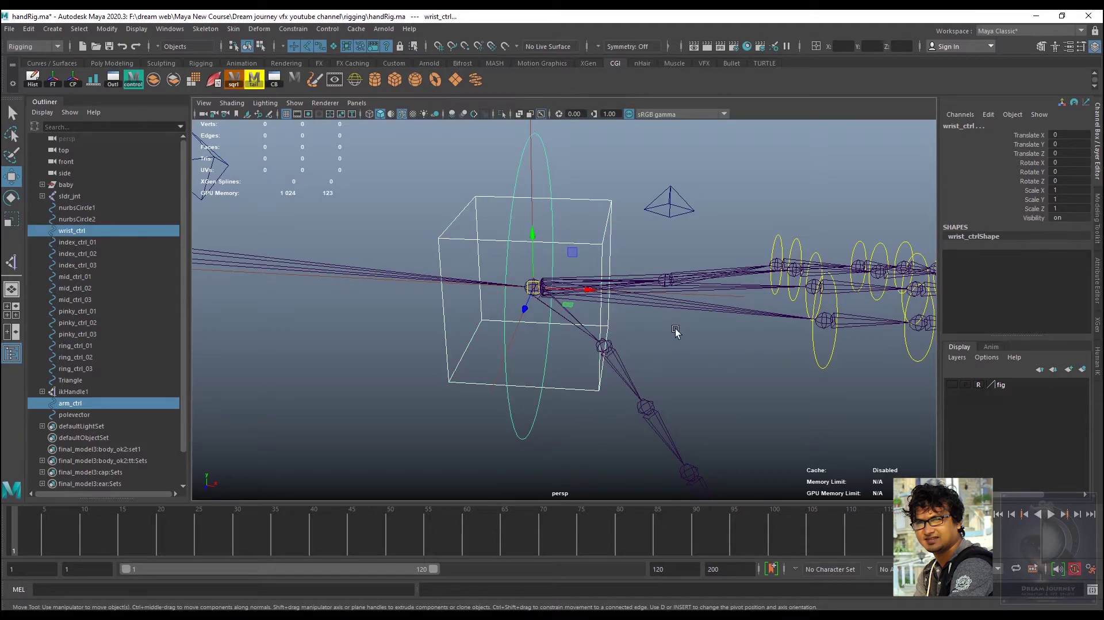
Point-constrain wrist_ctrl to arm_ctrl
{"action": "left_click", "coordinate": [287, 30]}
{"action": "left_click", "coordinate": [304, 70]}
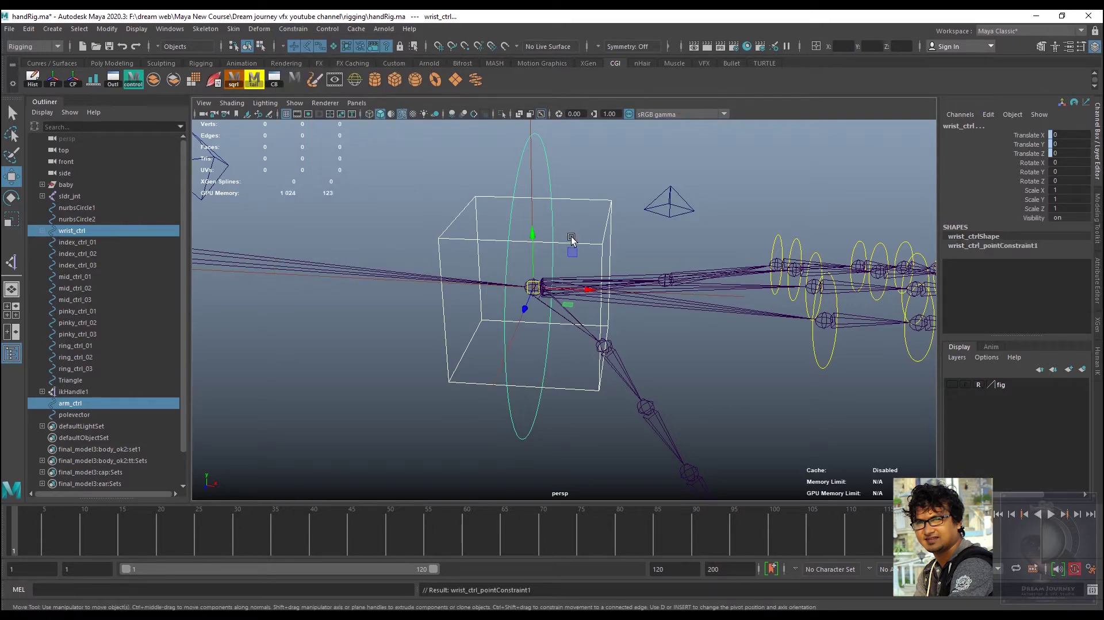
{"action": "left_click", "coordinate": [592, 171]}
Test-drag arm_ctrl to check that the wrist control follows, then undo the move
{"action": "right_click_drag", "start_coordinate": [579, 318], "coordinate": [433, 328], "text": "alt"}
{"action": "mouse_move", "coordinate": [433, 329]}
{"action": "left_mouse_down", "text": "alt"}
{"action": "mouse_move", "coordinate": [717, 377]}
{"action": "mouse_move", "coordinate": [660, 377]}
{"action": "left_mouse_up", "text": "alt"}
{"action": "left_click", "coordinate": [586, 300]}
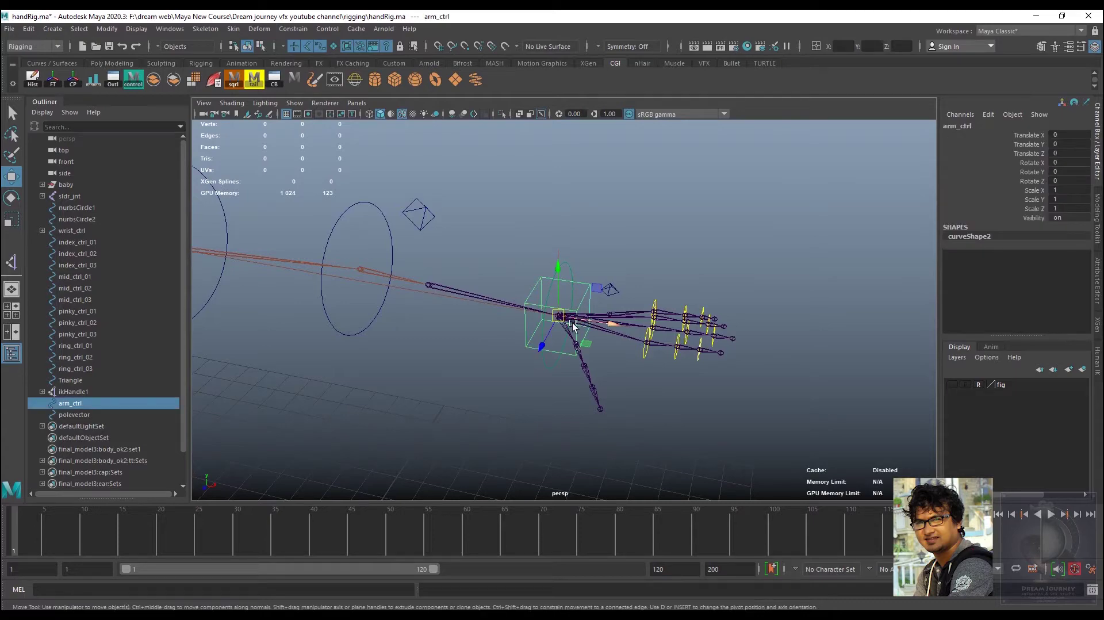
{"action": "mouse_move", "coordinate": [564, 317]}
{"action": "left_mouse_down"}
{"action": "mouse_move", "coordinate": [504, 355]}
{"action": "mouse_move", "coordinate": [397, 374]}
{"action": "mouse_move", "coordinate": [580, 314]}
{"action": "mouse_move", "coordinate": [363, 394]}
{"action": "left_mouse_up"}
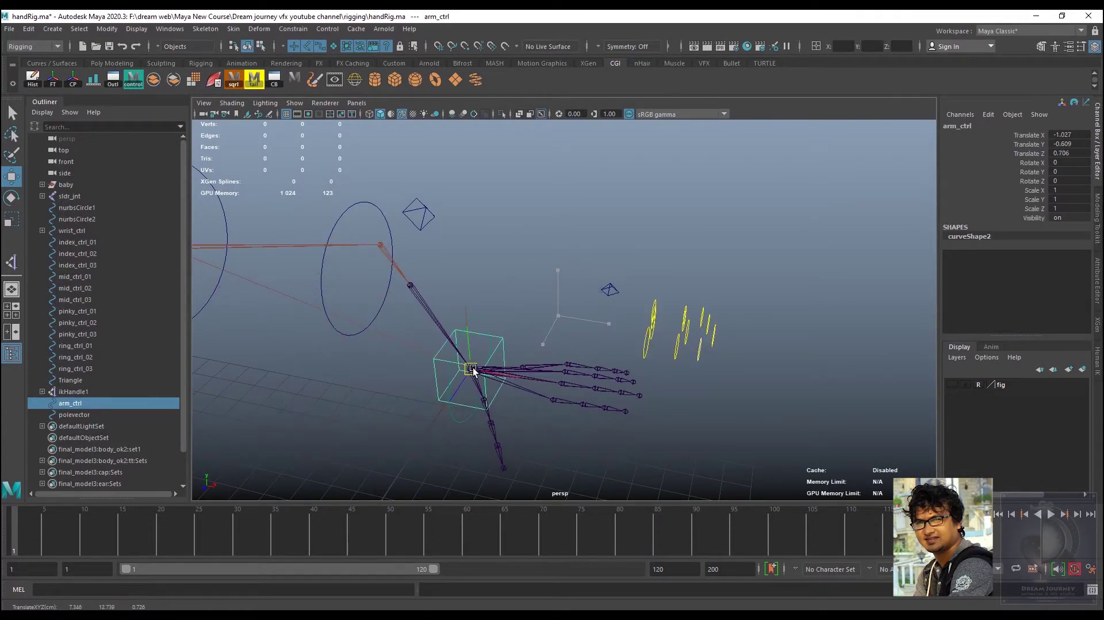
{"action": "key", "text": "ctrl+z"}
From a side view, move arm_ctrl slightly down to confirm the wrist control follows
{"action": "mouse_move", "coordinate": [575, 373]}
{"action": "left_mouse_down", "text": "alt"}
{"action": "mouse_move", "coordinate": [651, 419]}
{"action": "mouse_move", "coordinate": [575, 429]}
{"action": "mouse_move", "coordinate": [544, 291]}
{"action": "left_mouse_up", "text": "alt"}
{"action": "key", "text": "e"}
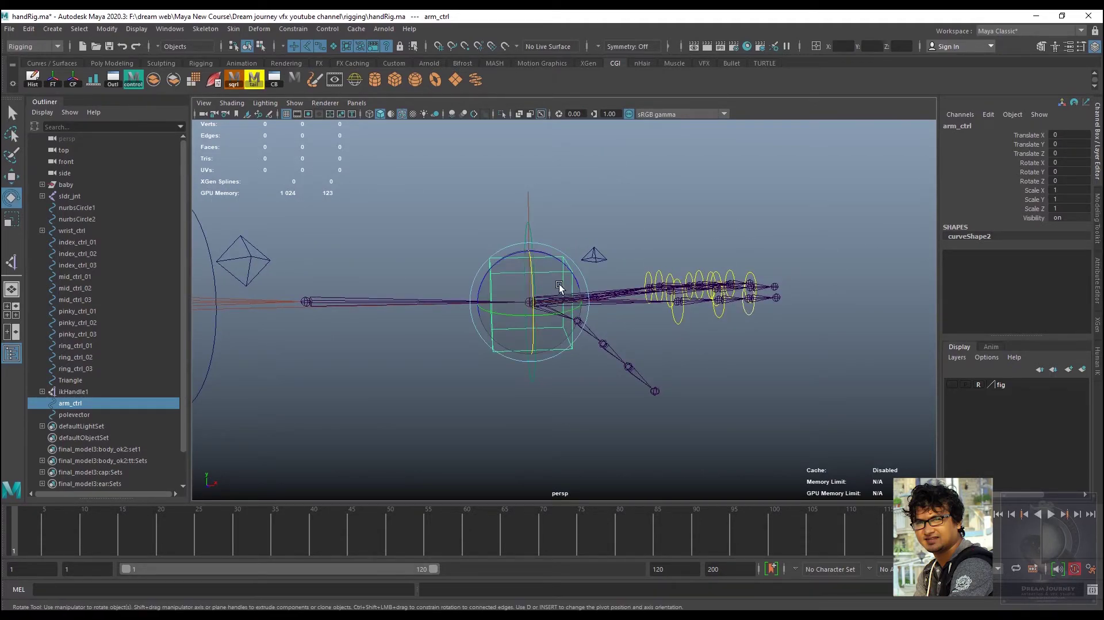
{"action": "left_click", "coordinate": [594, 181]}
{"action": "left_click", "coordinate": [558, 349]}
{"action": "key", "text": "w"}
{"action": "left_click_drag", "start_coordinate": [524, 331], "coordinate": [523, 368]}
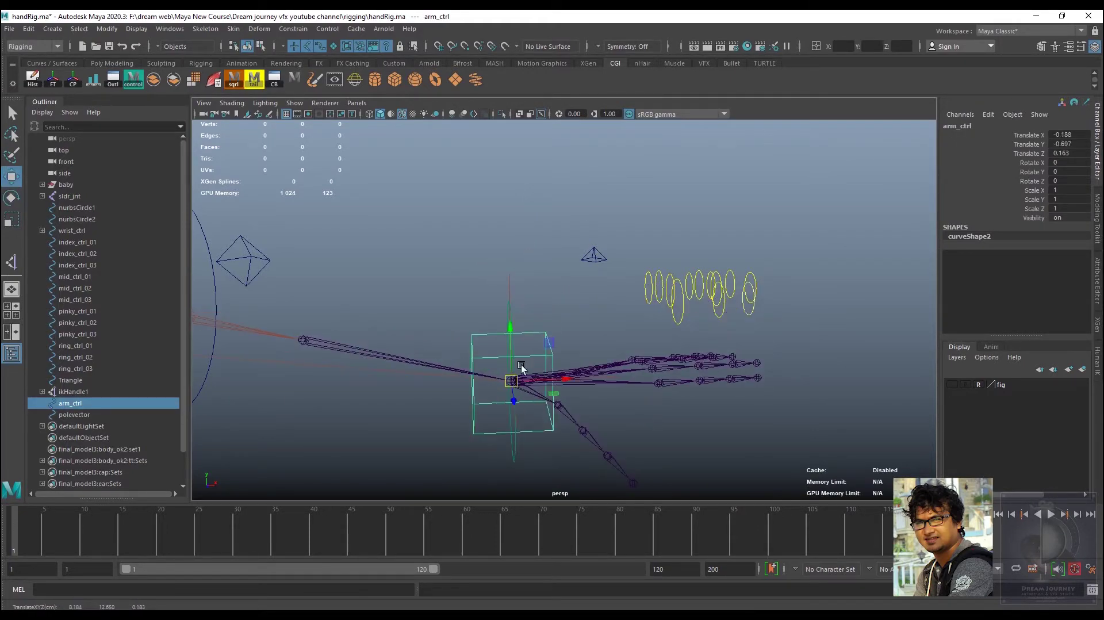
Test-rotate wrist_ctrl to swing the fingers down, then undo the rotation
{"action": "left_click_drag", "start_coordinate": [583, 336], "coordinate": [526, 373], "text": "alt"}
{"action": "left_click", "coordinate": [501, 368]}
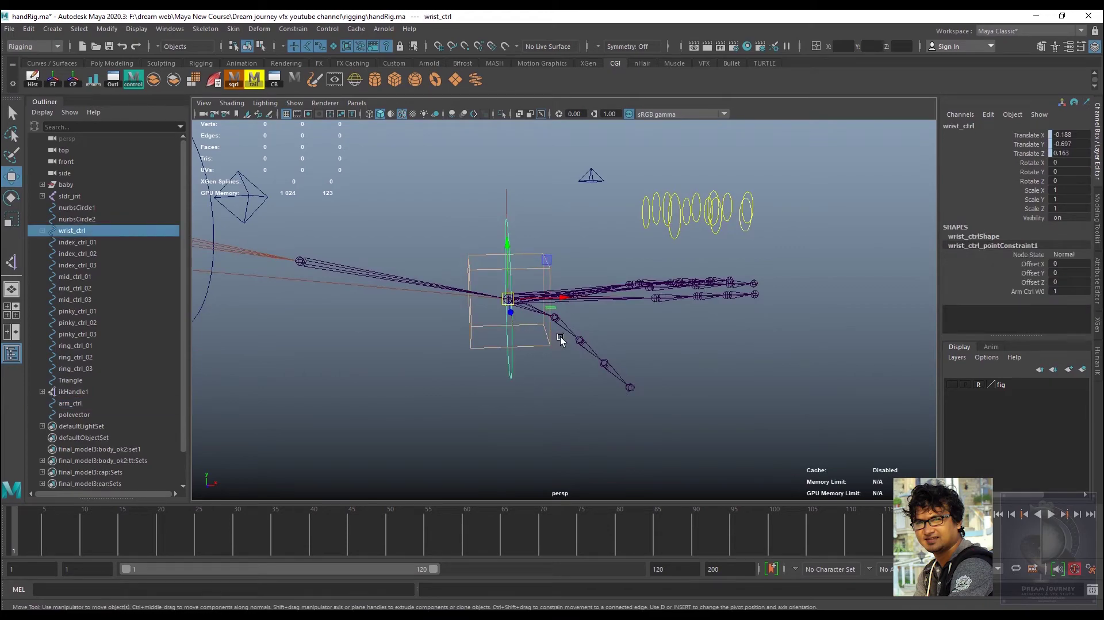
{"action": "key", "text": "e"}
{"action": "left_click_drag", "start_coordinate": [547, 365], "coordinate": [517, 375], "text": "alt"}
{"action": "mouse_move", "coordinate": [466, 323]}
{"action": "left_mouse_down"}
{"action": "mouse_move", "coordinate": [432, 345]}
{"action": "mouse_move", "coordinate": [525, 323]}
{"action": "mouse_move", "coordinate": [595, 365]}
{"action": "mouse_move", "coordinate": [632, 342]}
{"action": "mouse_move", "coordinate": [591, 376]}
{"action": "mouse_move", "coordinate": [496, 376]}
{"action": "left_mouse_up"}
{"action": "key", "text": "ctrl+z"}
{"action": "key", "text": "ctrl+z"}
{"action": "key", "text": "ctrl+z"}
{"action": "key", "text": "ctrl+z"}
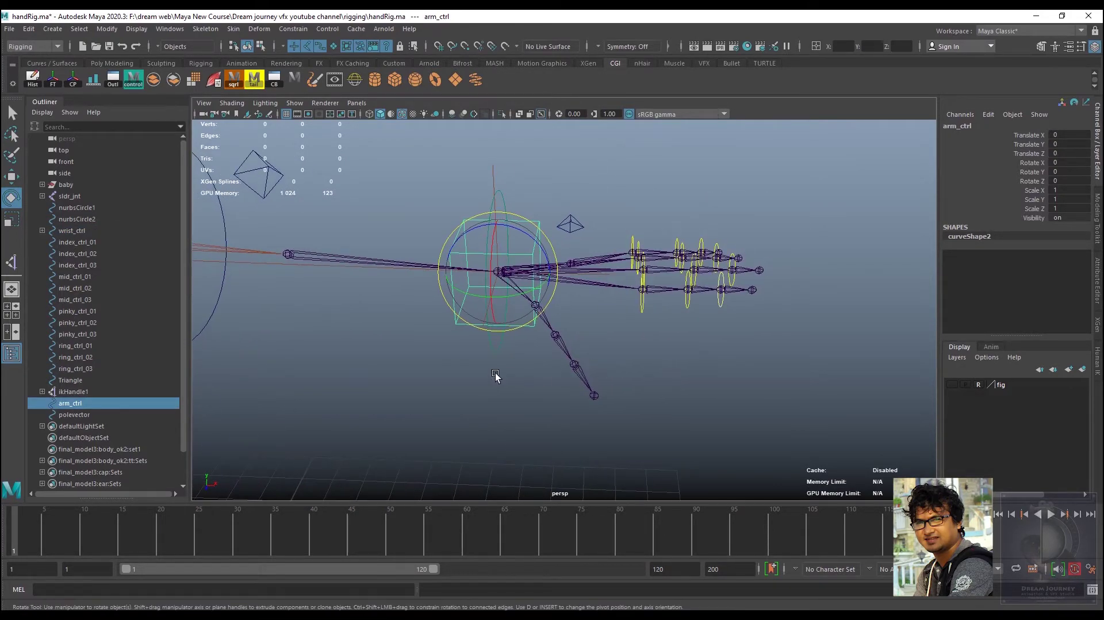
Rotate wrist_ctrl about 27 degrees in X, then undo and deselect
{"action": "left_click", "coordinate": [496, 376]}
{"action": "left_click", "coordinate": [487, 271]}
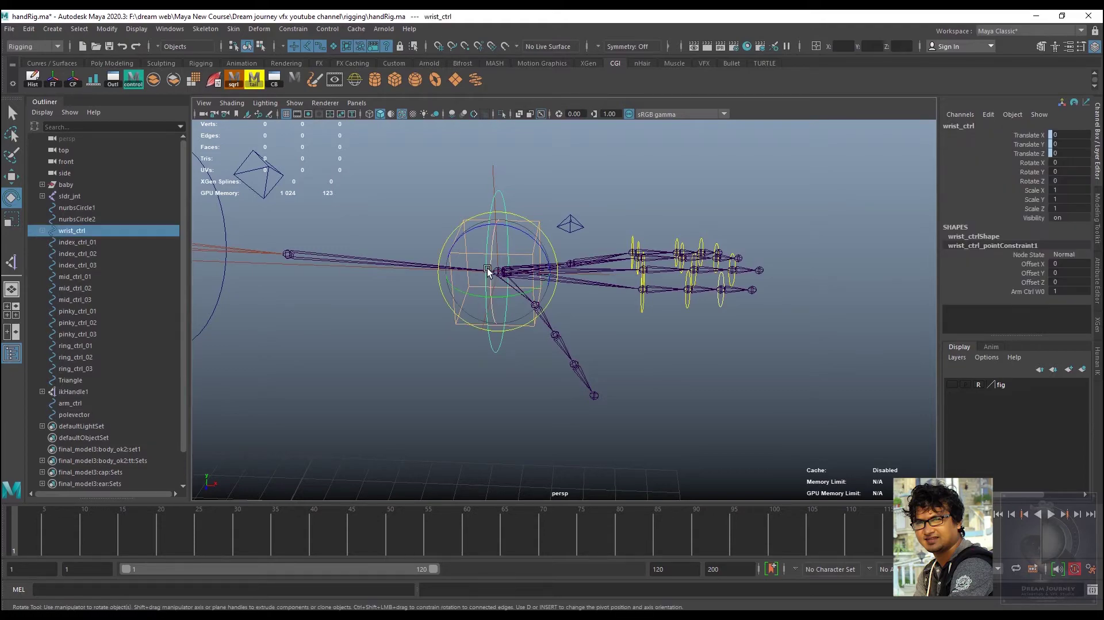
{"action": "mouse_move", "coordinate": [490, 251]}
{"action": "left_mouse_down"}
{"action": "mouse_move", "coordinate": [491, 288]}
{"action": "mouse_move", "coordinate": [494, 268]}
{"action": "left_mouse_up"}
{"action": "key", "text": "ctrl+z"}
{"action": "mouse_move", "coordinate": [629, 300]}
{"action": "left_mouse_down", "text": "alt"}
{"action": "mouse_move", "coordinate": [528, 375]}
{"action": "mouse_move", "coordinate": [673, 357]}
{"action": "mouse_move", "coordinate": [490, 315]}
{"action": "mouse_move", "coordinate": [491, 332]}
{"action": "left_mouse_up", "text": "alt"}
{"action": "left_click", "coordinate": [598, 339]}
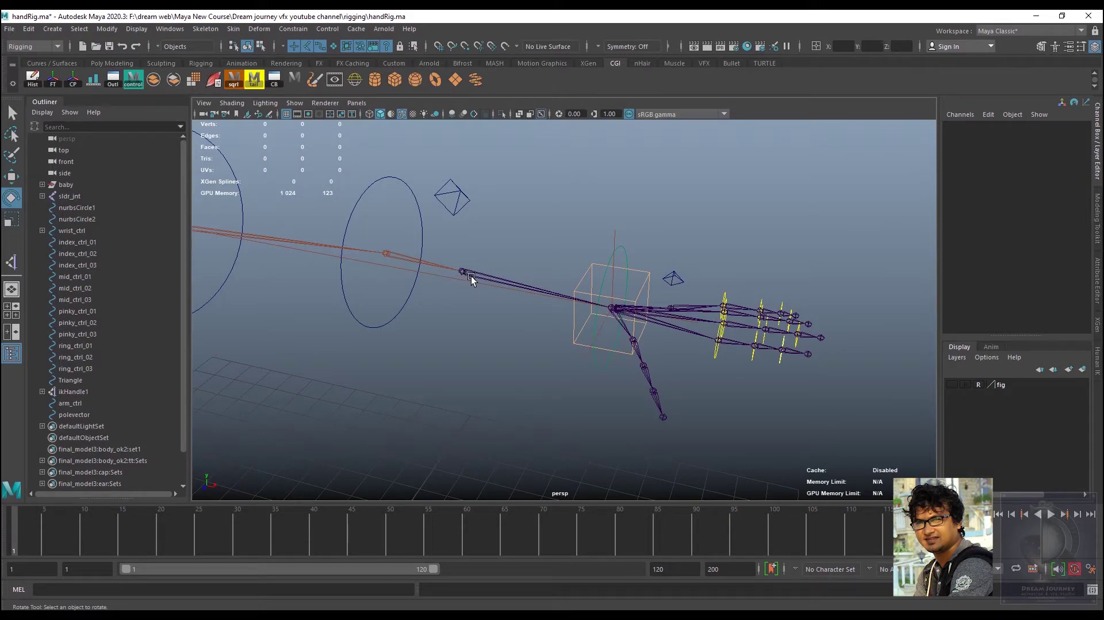
Turn on the fig layer to show the arm mesh, then test-rotate wrist_ctrl and undo
{"action": "left_click", "coordinate": [955, 384]}
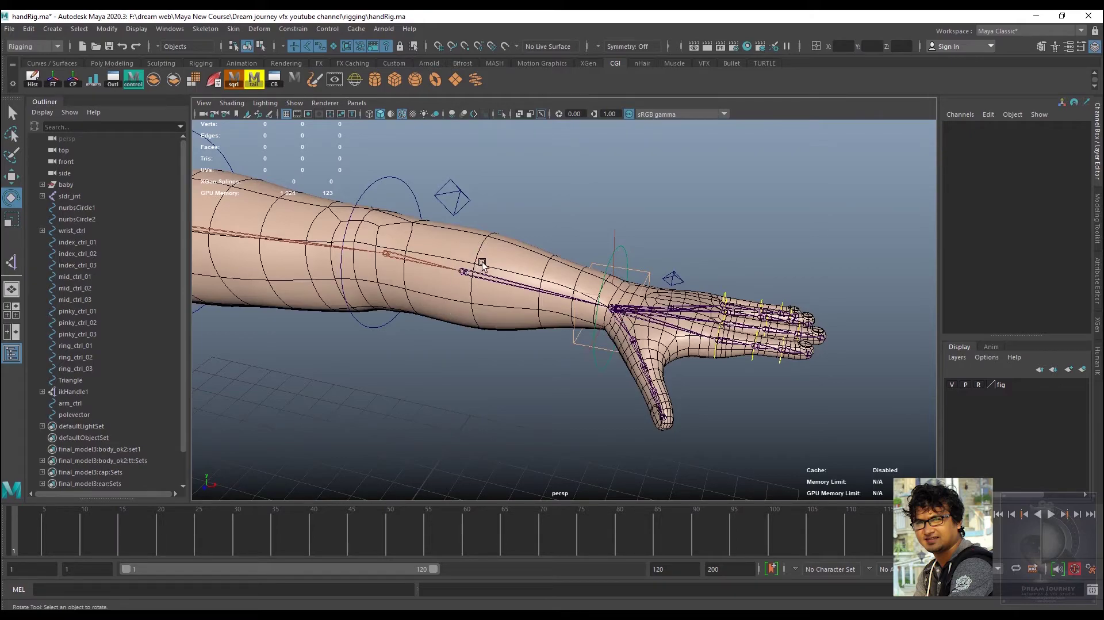
{"action": "left_click_drag", "start_coordinate": [575, 322], "coordinate": [615, 394], "text": "alt"}
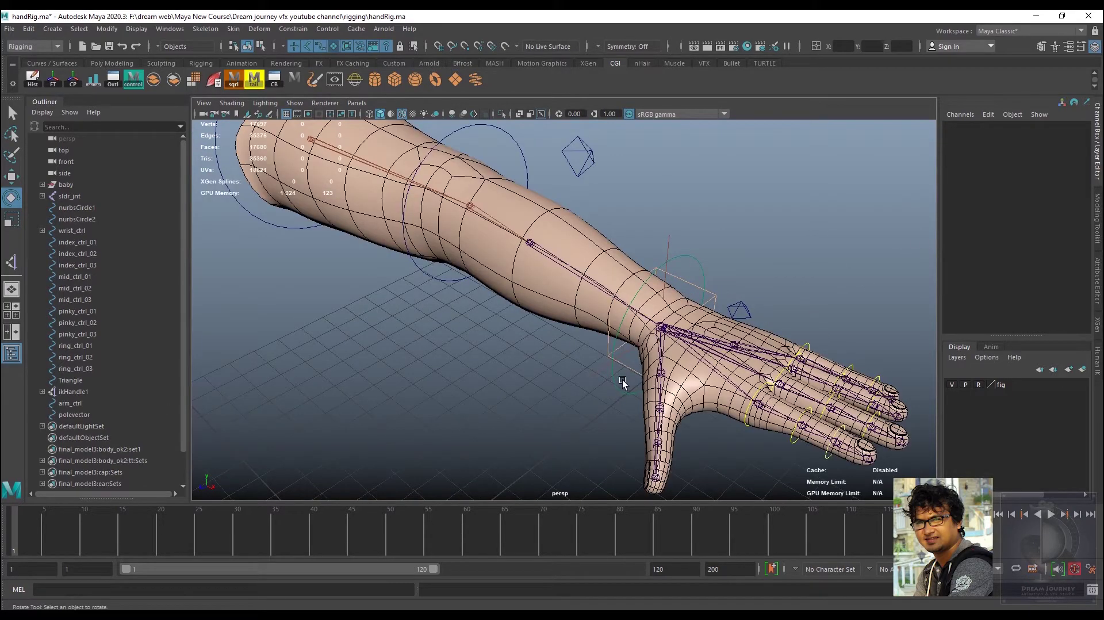
{"action": "left_click", "coordinate": [610, 389]}
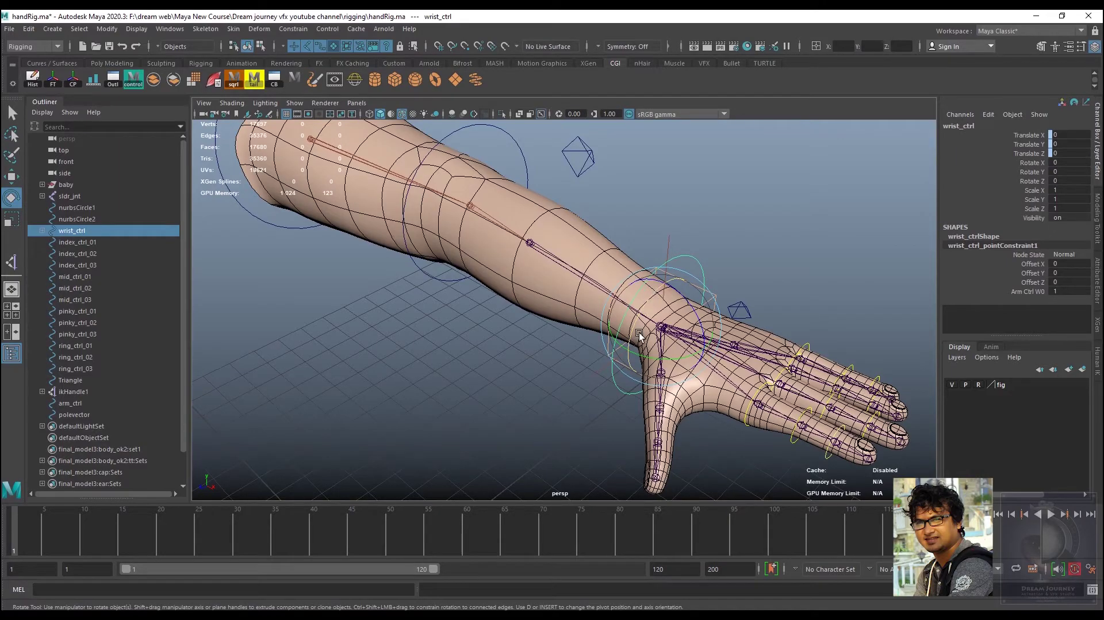
{"action": "mouse_move", "coordinate": [651, 292]}
{"action": "left_mouse_down", "text": "alt"}
{"action": "mouse_move", "coordinate": [556, 292]}
{"action": "mouse_move", "coordinate": [512, 306]}
{"action": "left_mouse_up", "text": "alt"}
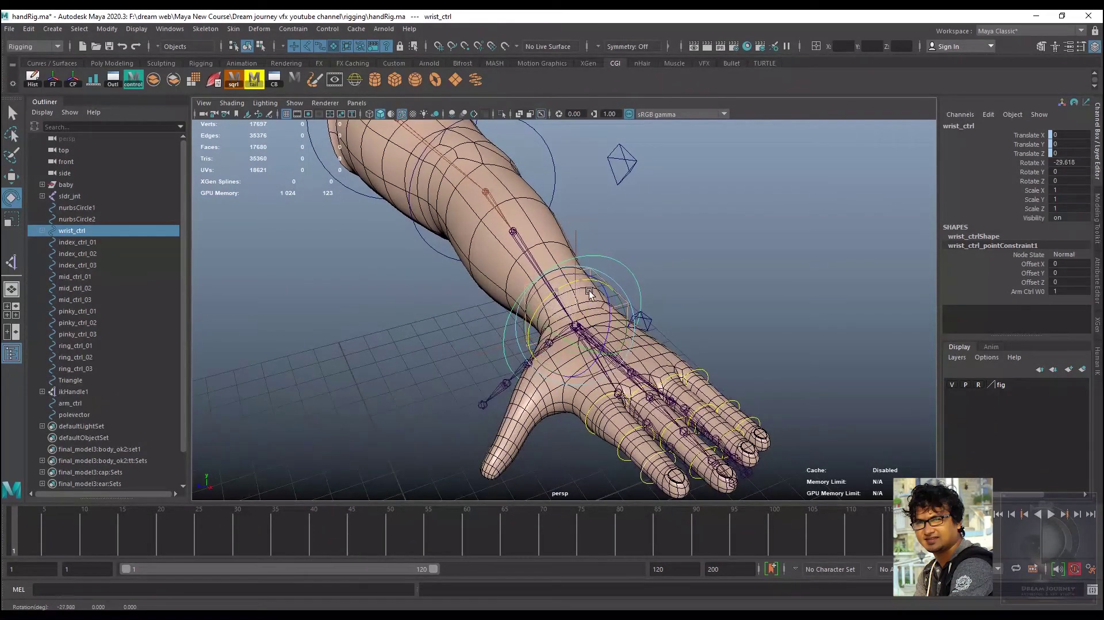
{"action": "key", "text": "ctrl+z"}
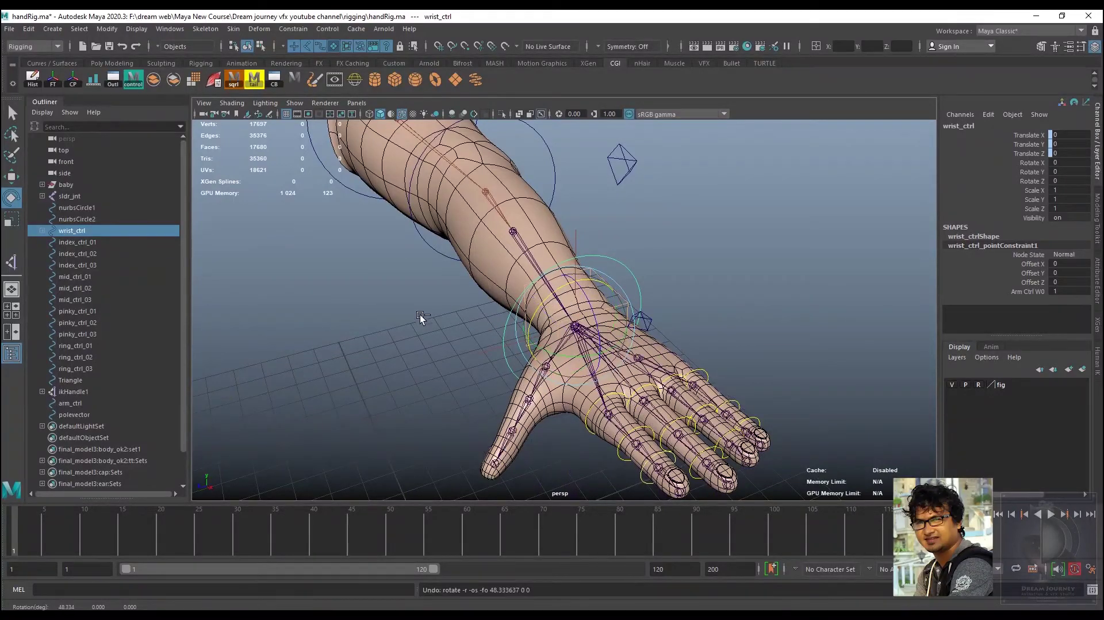
From a side view, bend the hand with wrist_ctrl, then undo back to zero rotation
{"action": "mouse_move", "coordinate": [420, 315]}
{"action": "left_mouse_down", "text": "alt"}
{"action": "mouse_move", "coordinate": [481, 357]}
{"action": "mouse_move", "coordinate": [585, 307]}
{"action": "left_mouse_up", "text": "alt"}
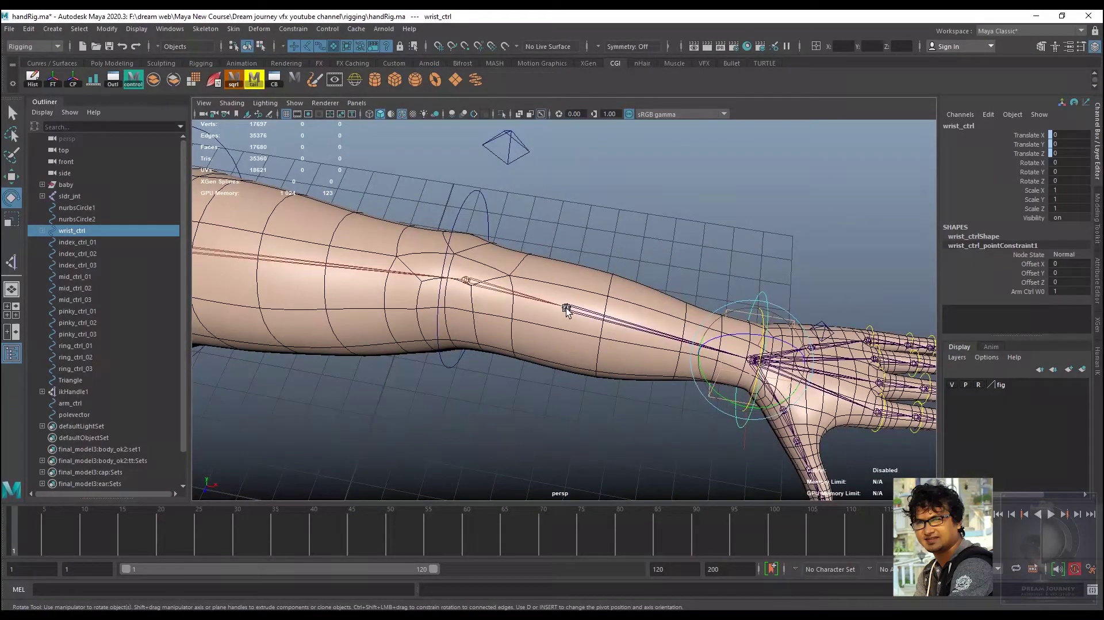
{"action": "left_click", "coordinate": [566, 306]}
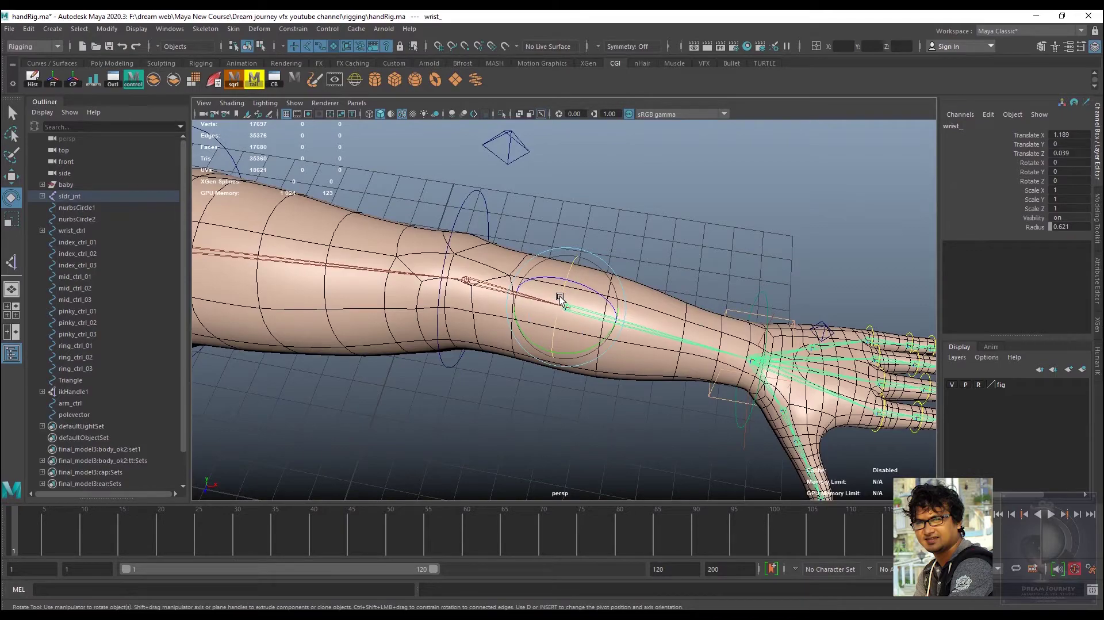
{"action": "left_click", "coordinate": [765, 296]}
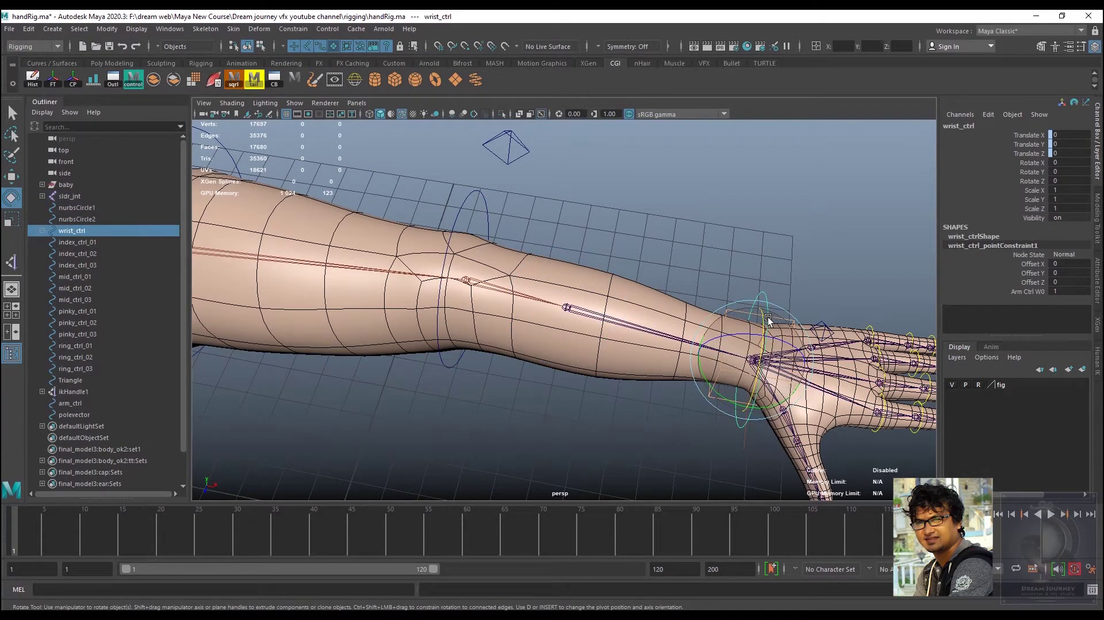
{"action": "left_click_drag", "start_coordinate": [764, 320], "coordinate": [765, 332]}
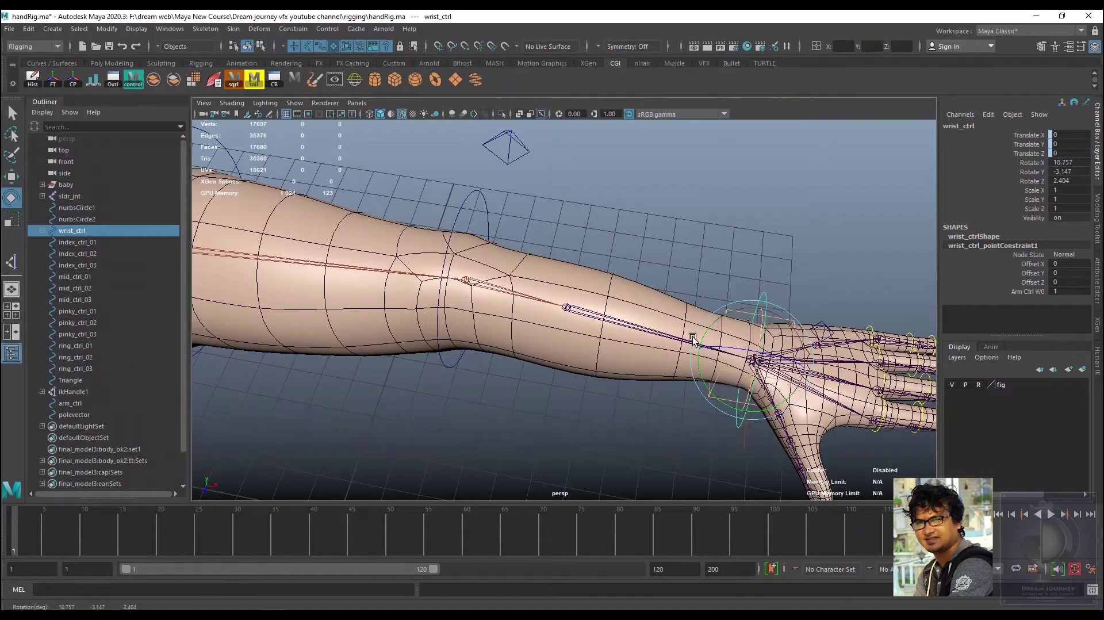
{"action": "key", "text": "ctrl+z"}
{"action": "mouse_move", "coordinate": [572, 339]}
{"action": "left_mouse_down", "text": "alt"}
{"action": "mouse_move", "coordinate": [614, 345]}
{"action": "mouse_move", "coordinate": [623, 381]}
{"action": "mouse_move", "coordinate": [608, 369]}
{"action": "mouse_move", "coordinate": [640, 381]}
{"action": "mouse_move", "coordinate": [572, 319]}
{"action": "left_mouse_up", "text": "alt"}
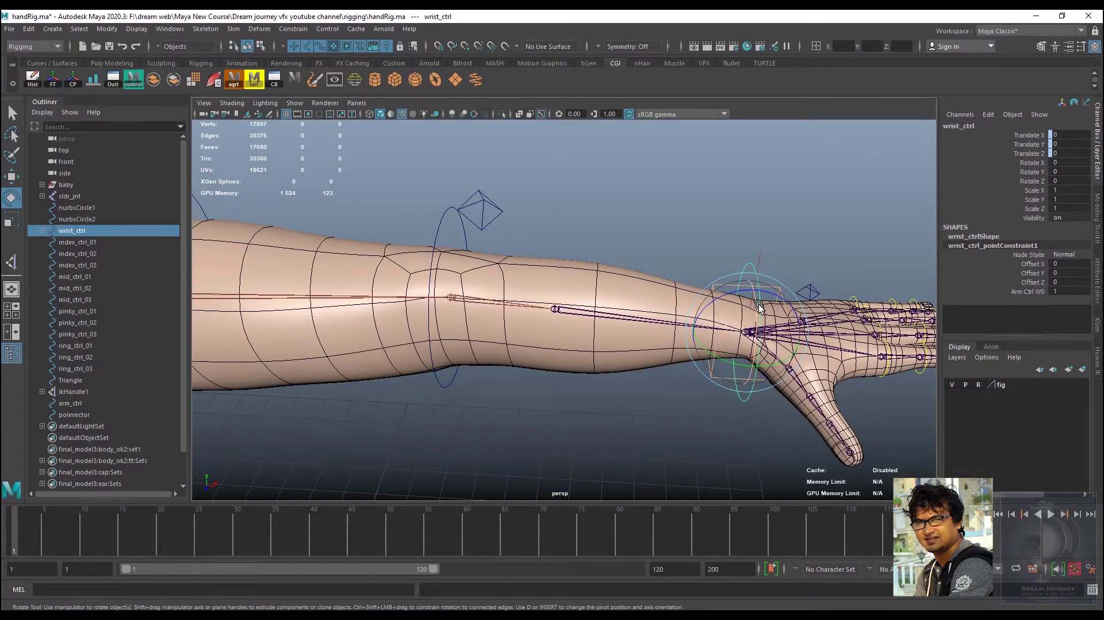
Rename the mid-forearm joint from wrist_rotation_jnt to wrist_orient_jnt and pick its Rotate X channel
{"action": "left_click", "coordinate": [553, 311]}
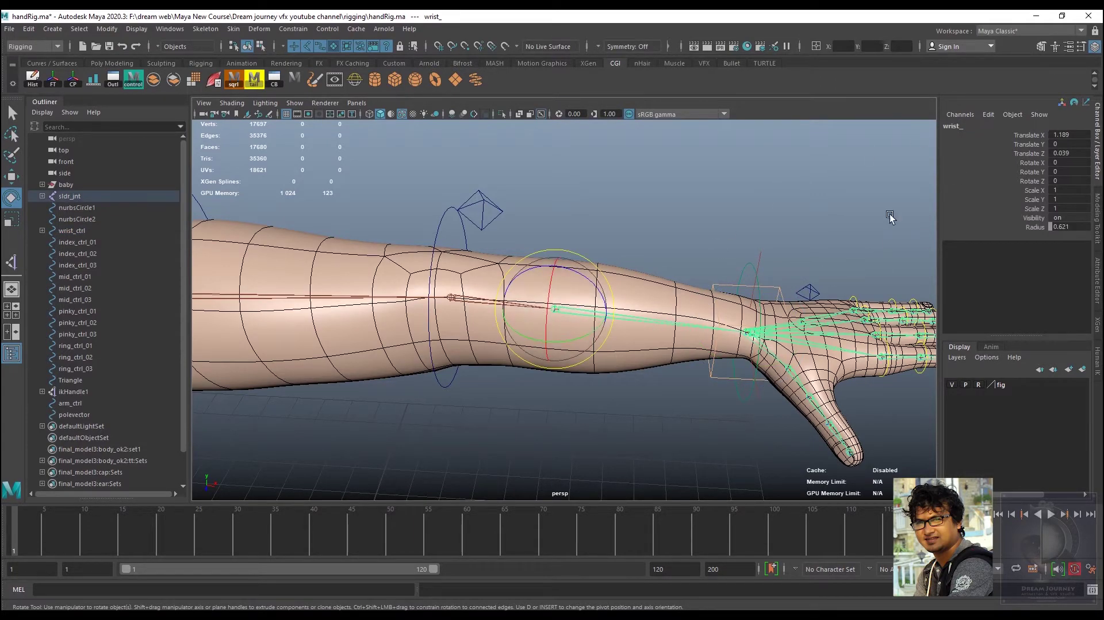
{"action": "double_click", "coordinate": [961, 127]}
{"action": "type", "text": "orient_jnt"}
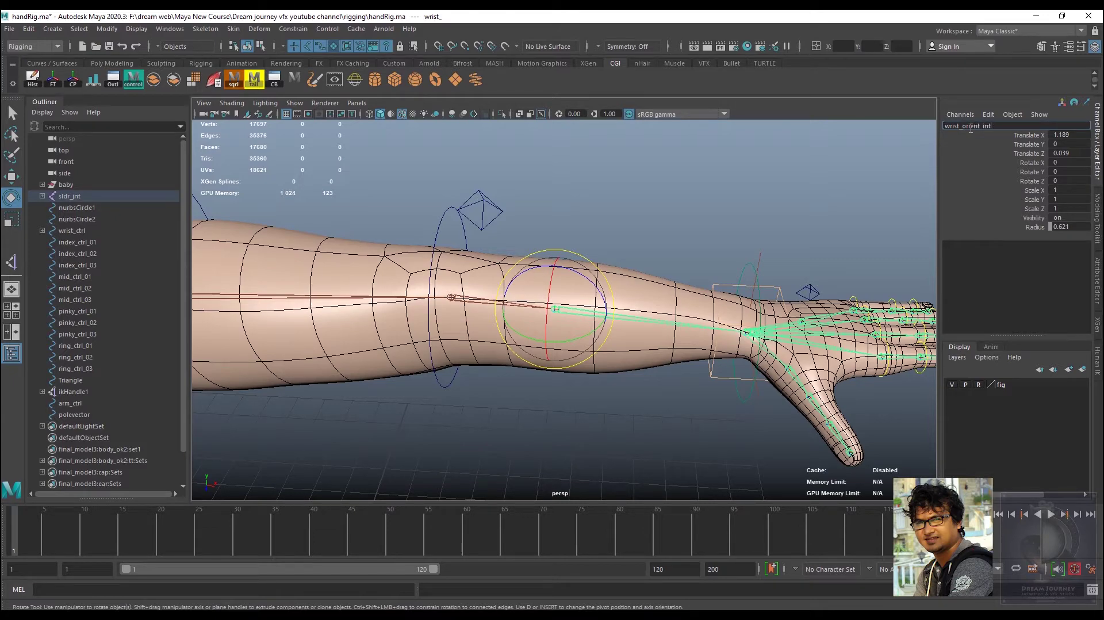
{"action": "key", "text": "Return"}
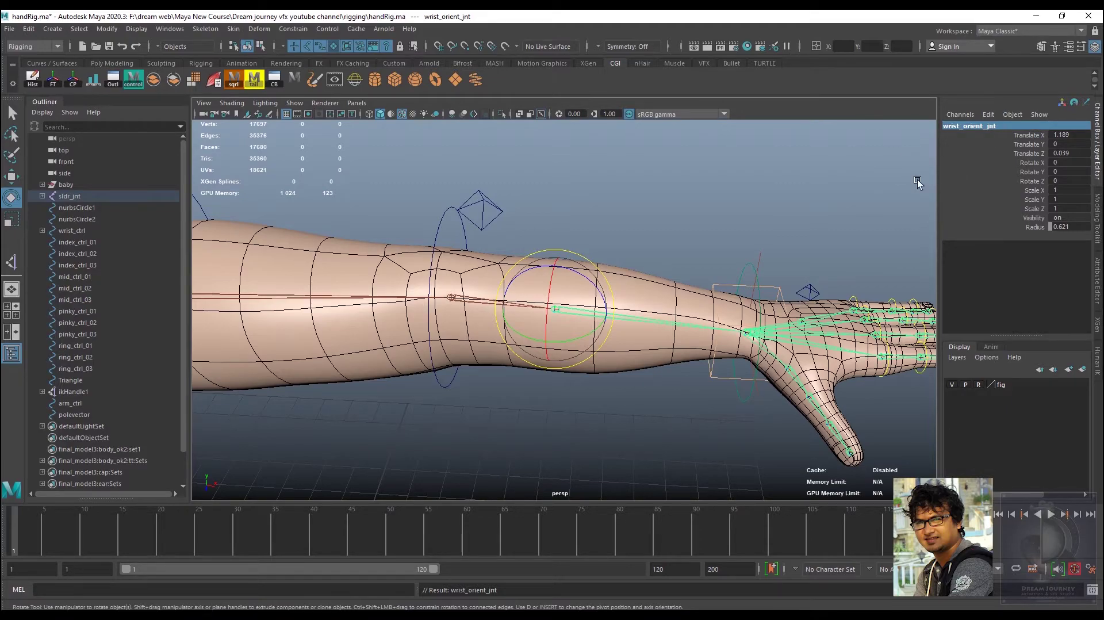
{"action": "key", "text": "ctrl+z"}
{"action": "left_click_drag", "start_coordinate": [810, 320], "coordinate": [764, 305], "text": "alt"}
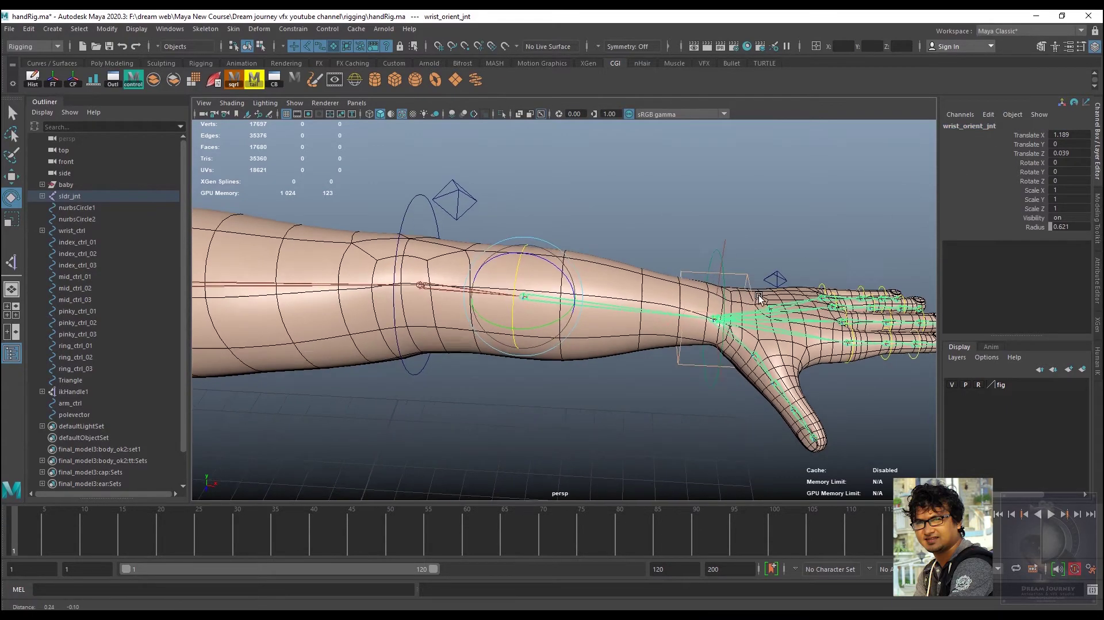
{"action": "left_click", "coordinate": [1032, 163]}
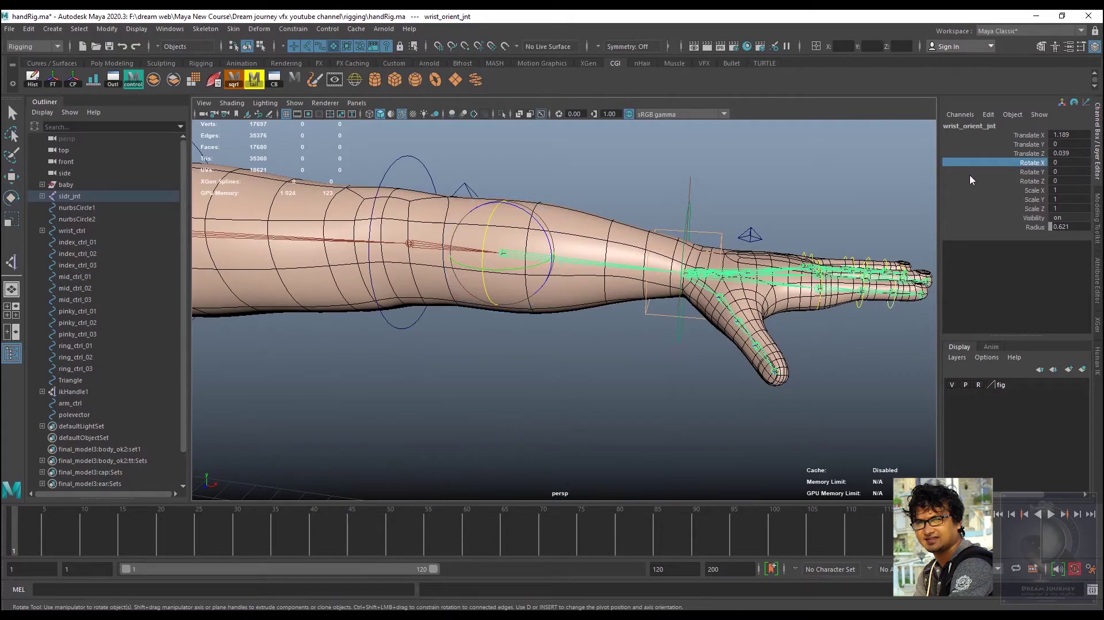
Open the Expression Editor for wrist_orient_jnt.rotateX and paste that name into the expression field
{"action": "left_click", "coordinate": [990, 115]}
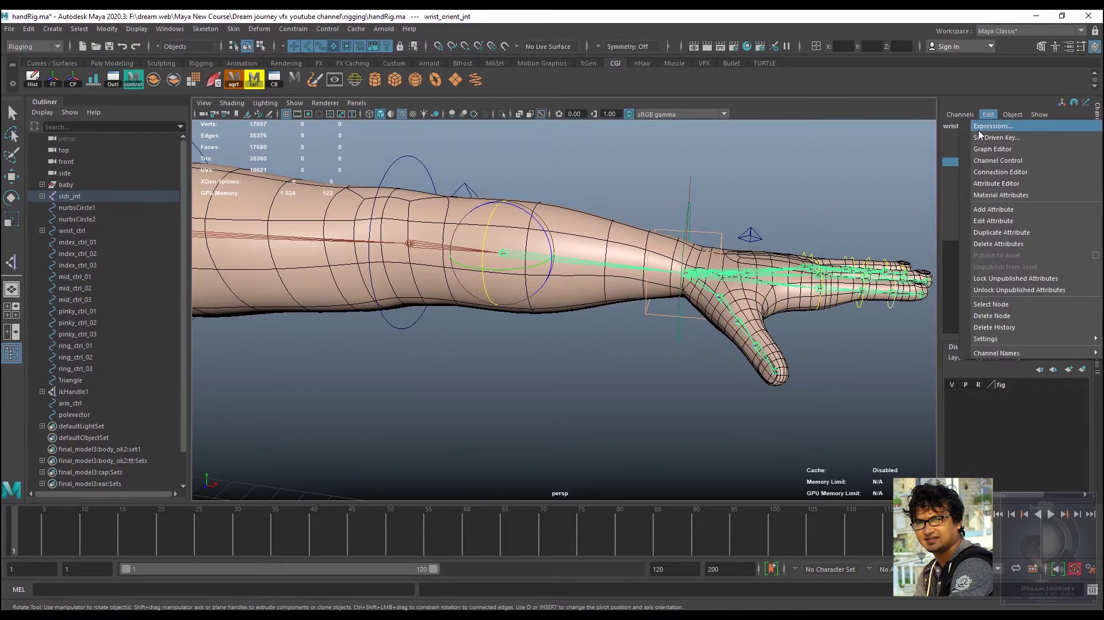
{"action": "left_click", "coordinate": [997, 128]}
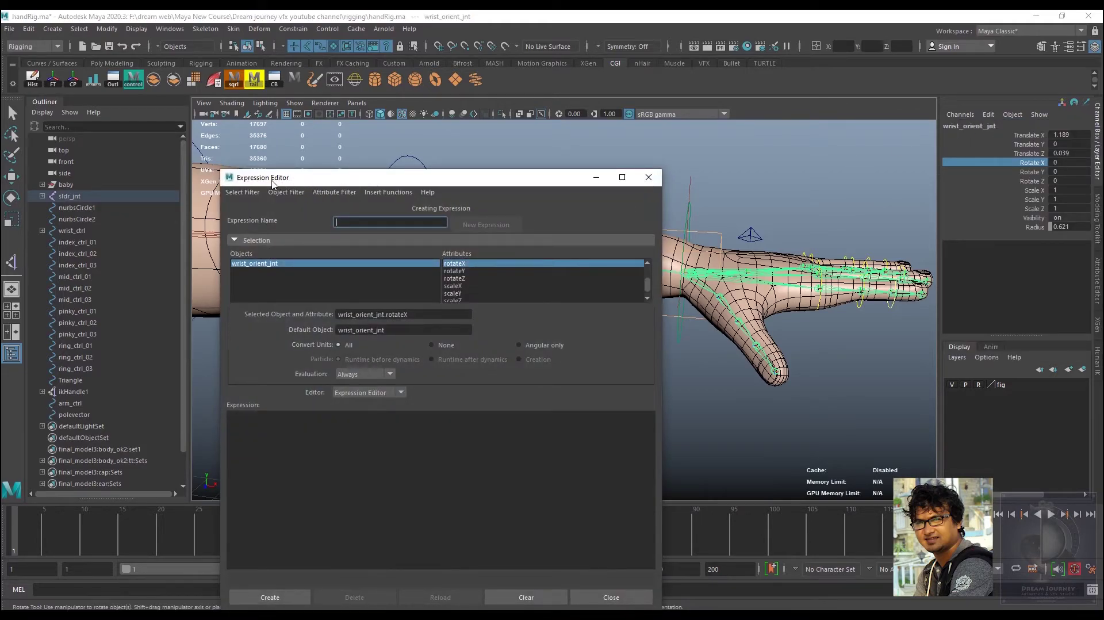
{"action": "left_click_drag", "start_coordinate": [413, 185], "coordinate": [765, 188]}
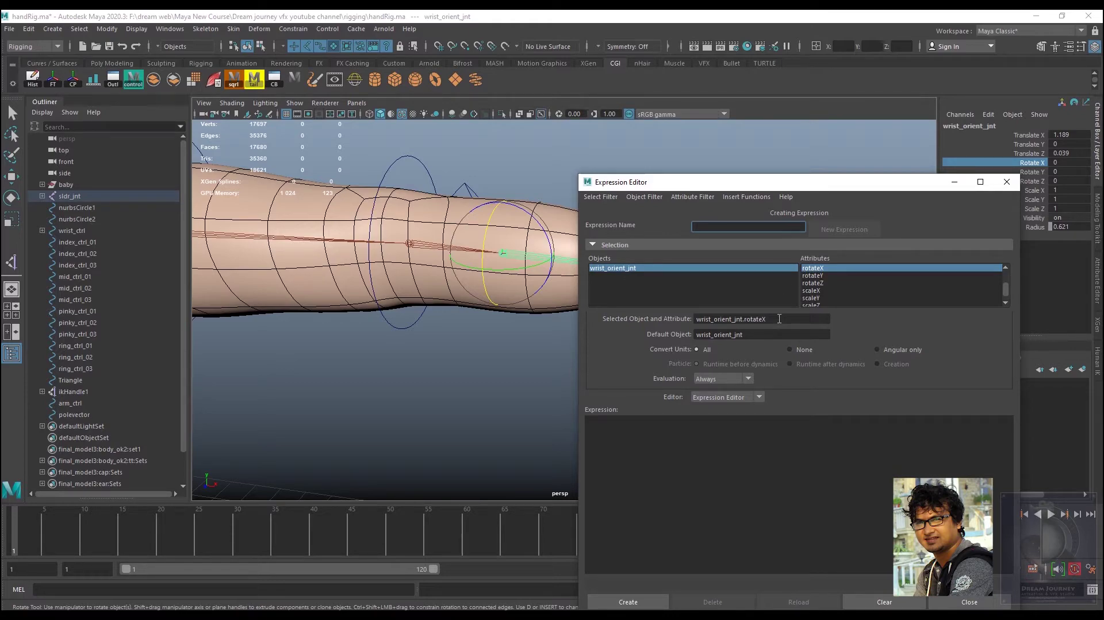
{"action": "left_click_drag", "start_coordinate": [773, 318], "coordinate": [651, 318]}
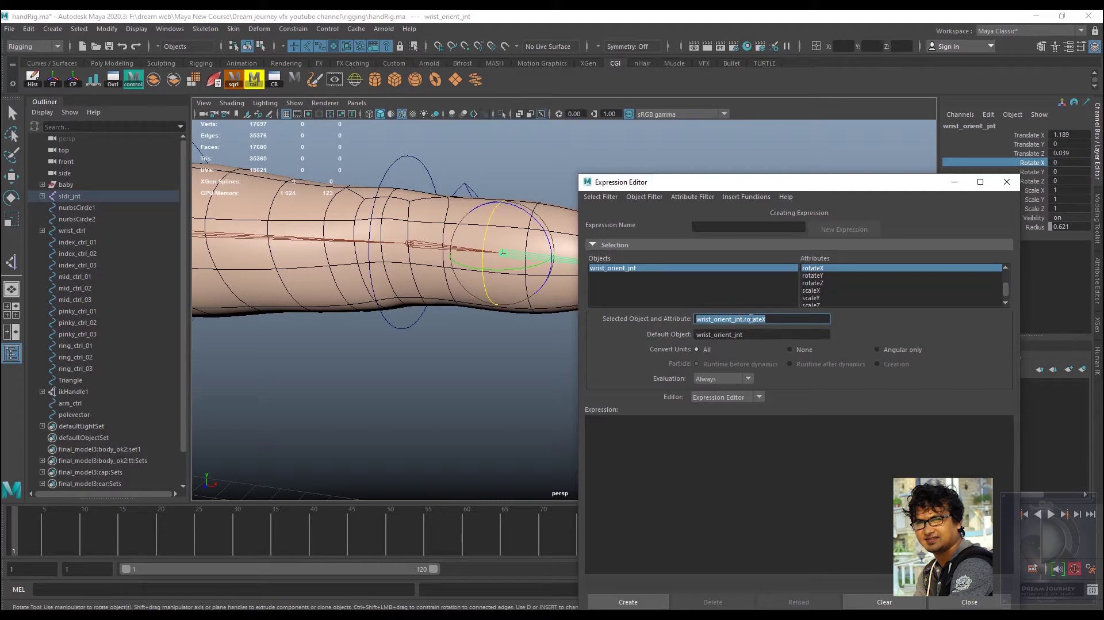
{"action": "key", "text": "ctrl+c"}
{"action": "left_click", "coordinate": [653, 436]}
{"action": "key", "text": "ctrl+v"}
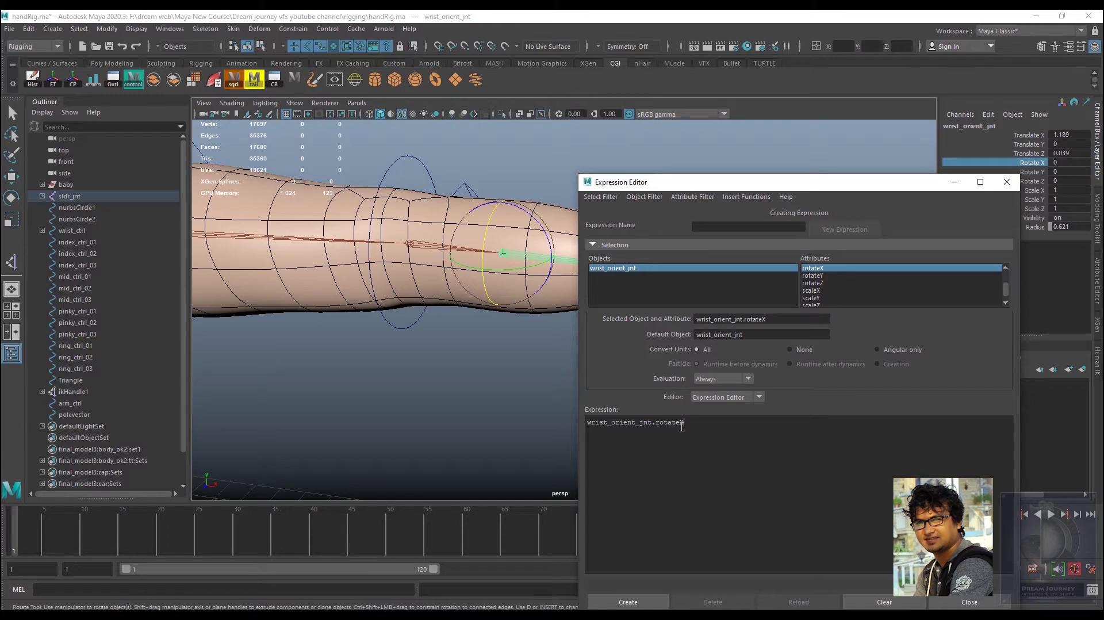
{"action": "left_click_drag", "start_coordinate": [683, 423], "coordinate": [587, 421]}
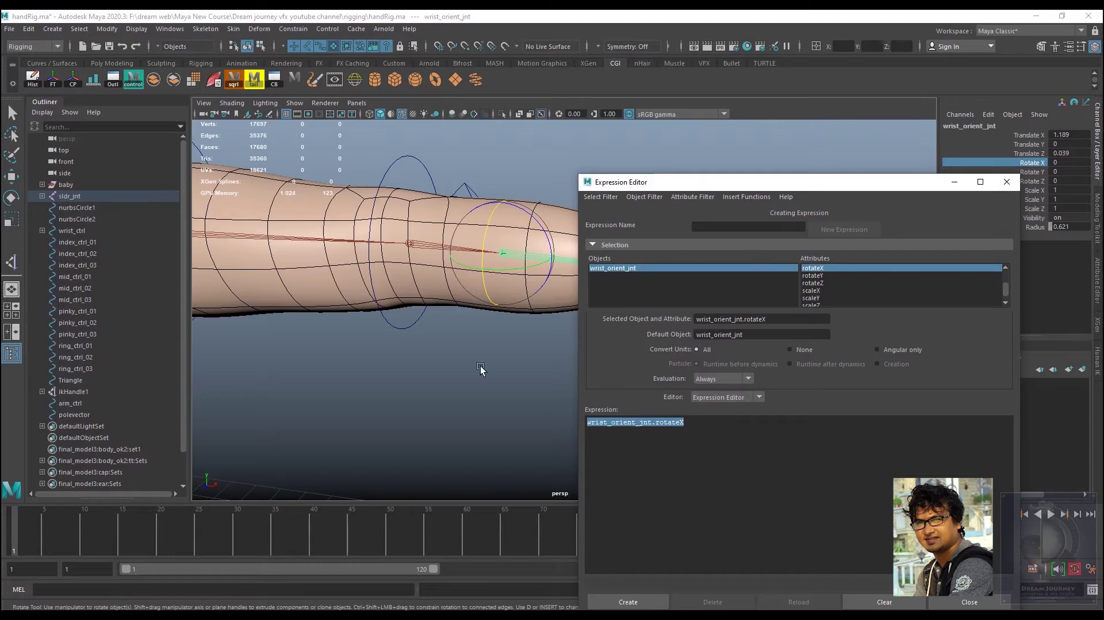
Write 'wrist_orient_jnt.rotateX =' in the Notepad draft and return to Maya
{"action": "left_click", "coordinate": [1037, 21]}
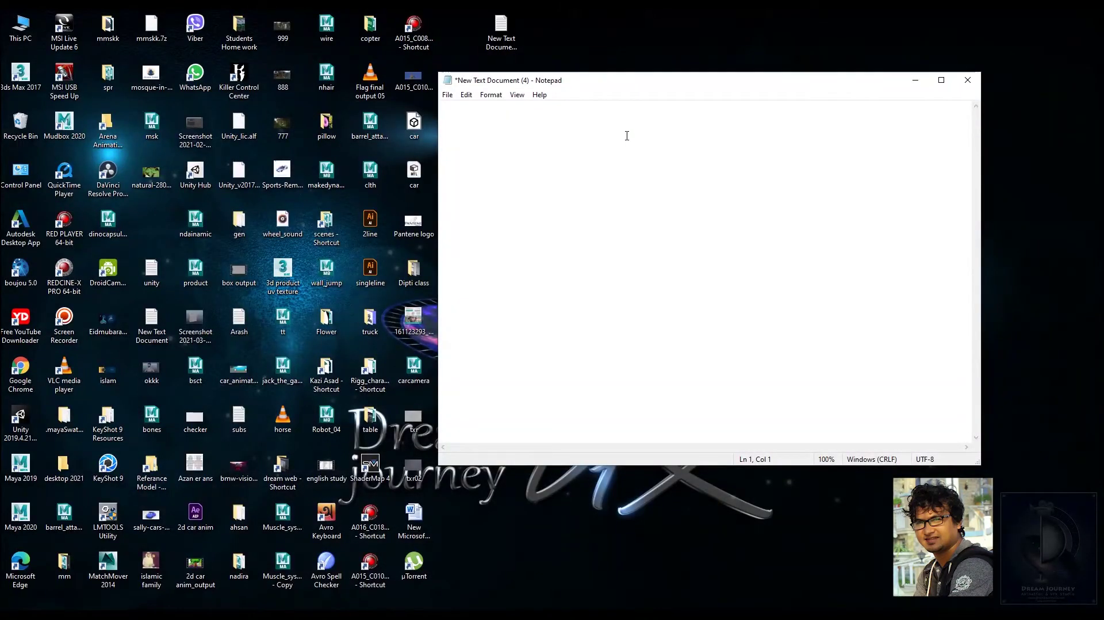
{"action": "key", "text": "ctrl+v"}
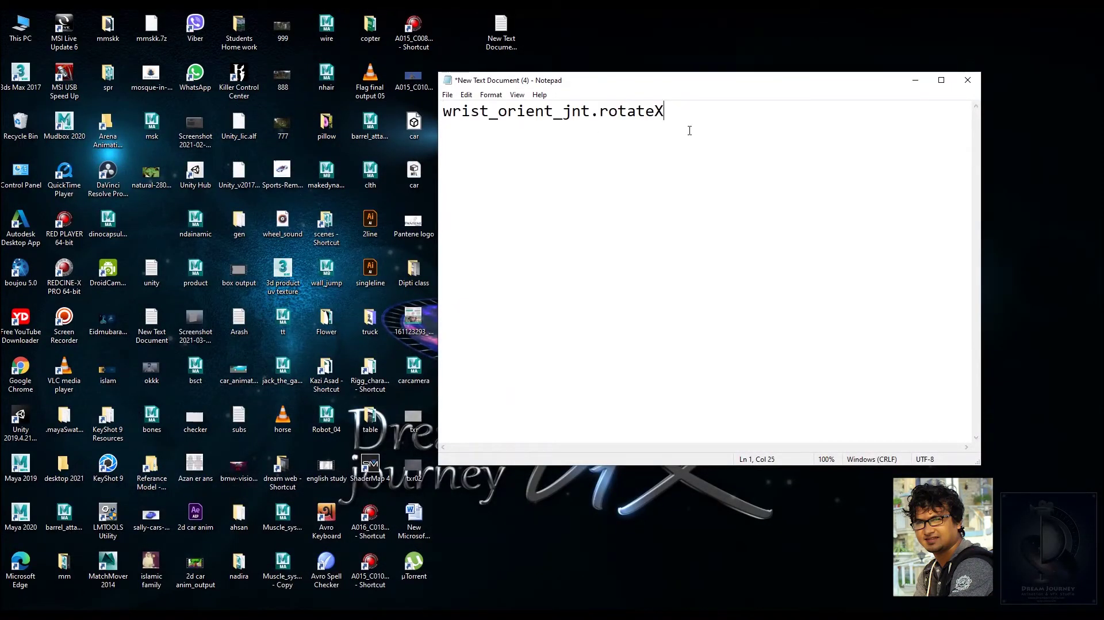
{"action": "type", "text": " ="}
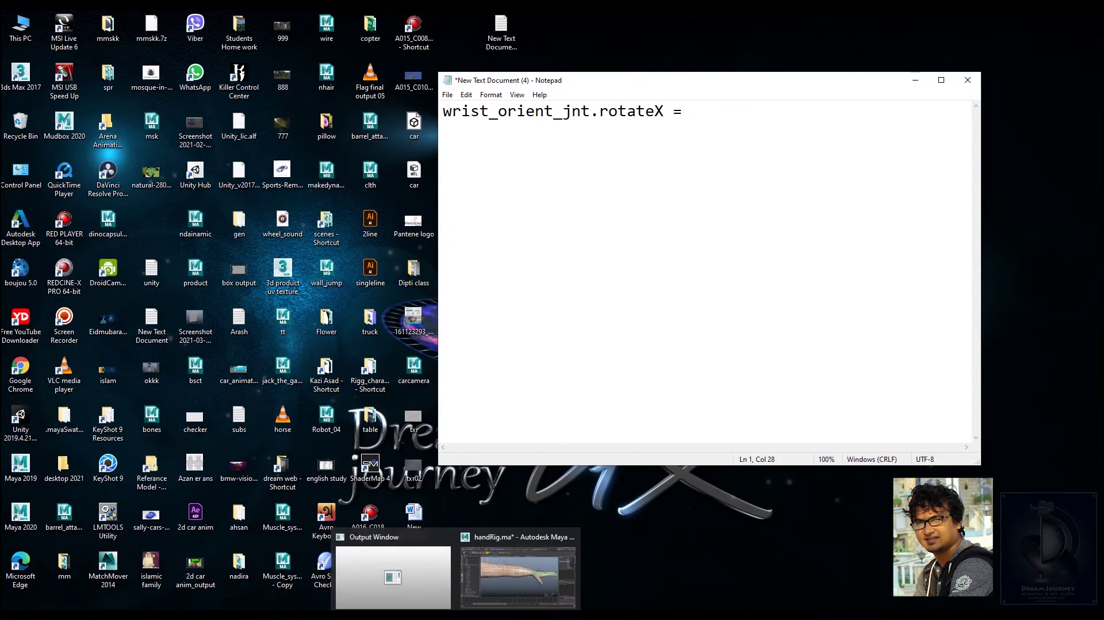
{"action": "left_click", "coordinate": [515, 585]}
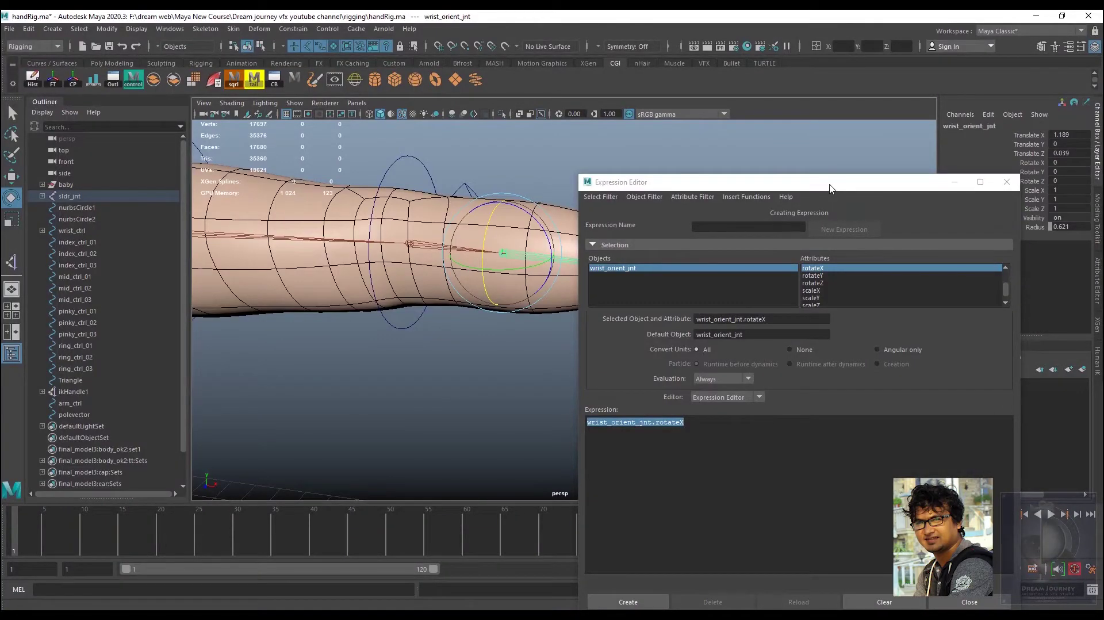
Load wrist_ctrl's rotateX in the Expression Editor and copy the name wrist_ctrl.rotateX
{"action": "left_click_drag", "start_coordinate": [830, 189], "coordinate": [564, 311]}
{"action": "left_click_drag", "start_coordinate": [574, 253], "coordinate": [633, 244], "text": "alt"}
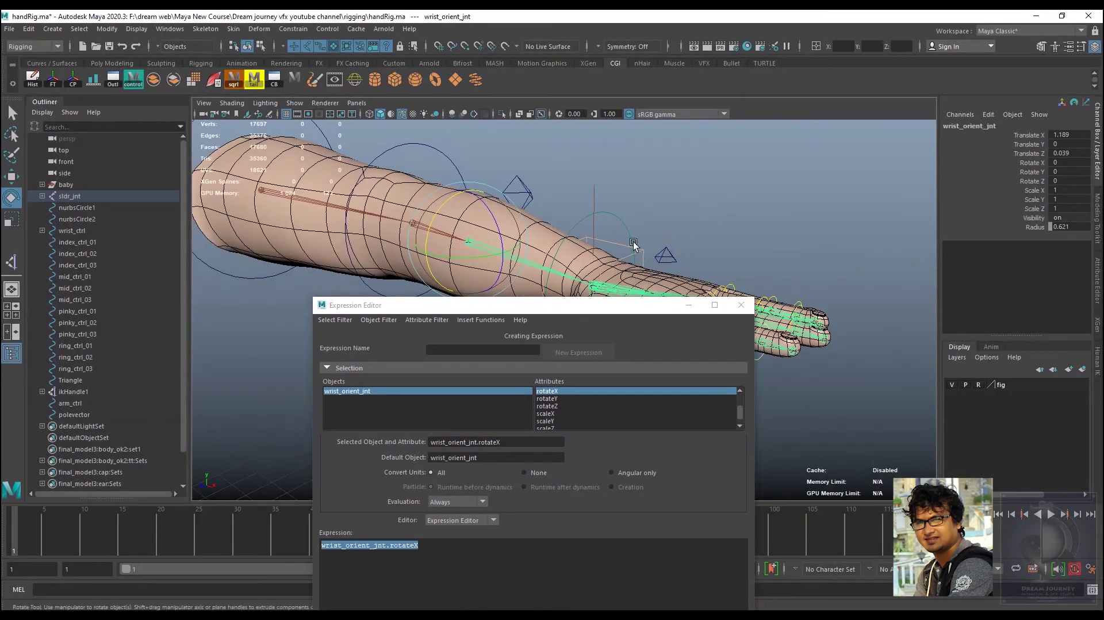
{"action": "left_click", "coordinate": [609, 219]}
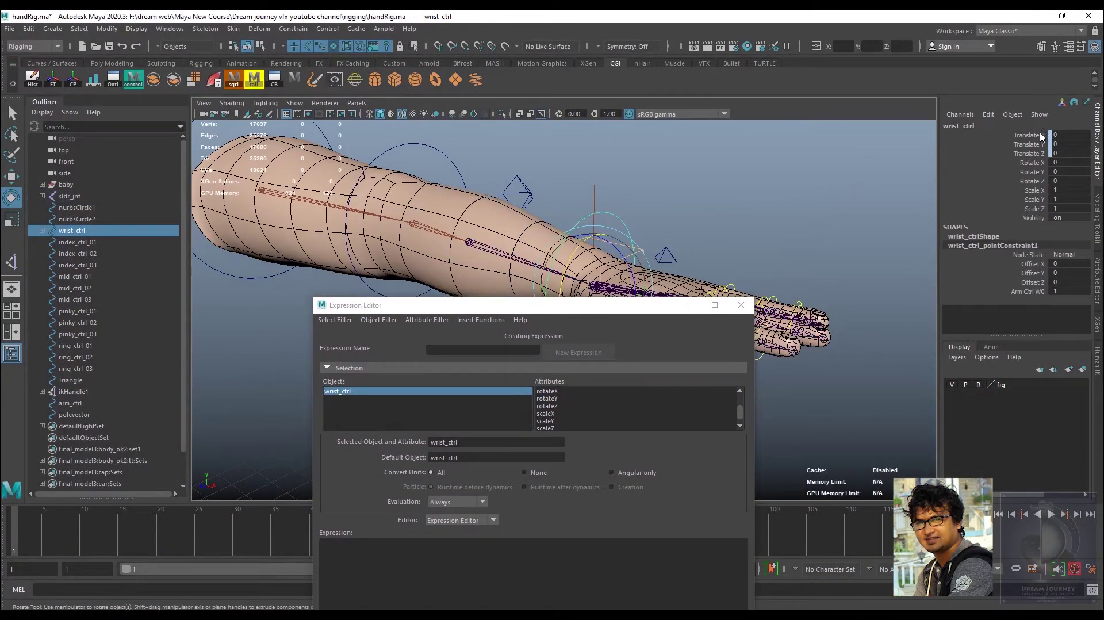
{"action": "left_click", "coordinate": [1030, 164]}
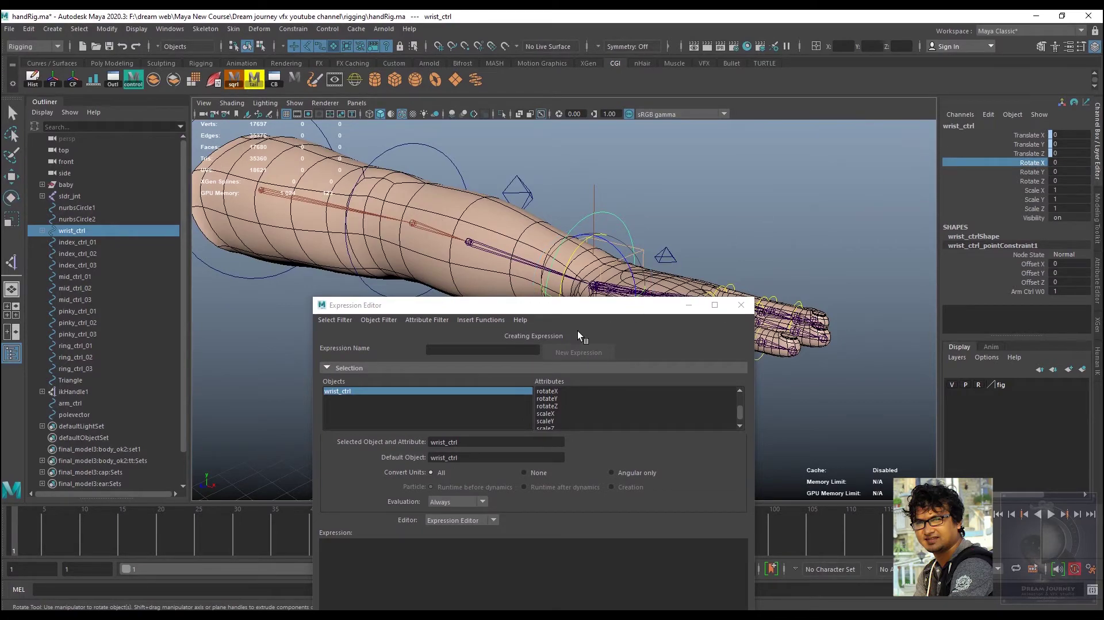
{"action": "left_click_drag", "start_coordinate": [566, 312], "coordinate": [672, 303]}
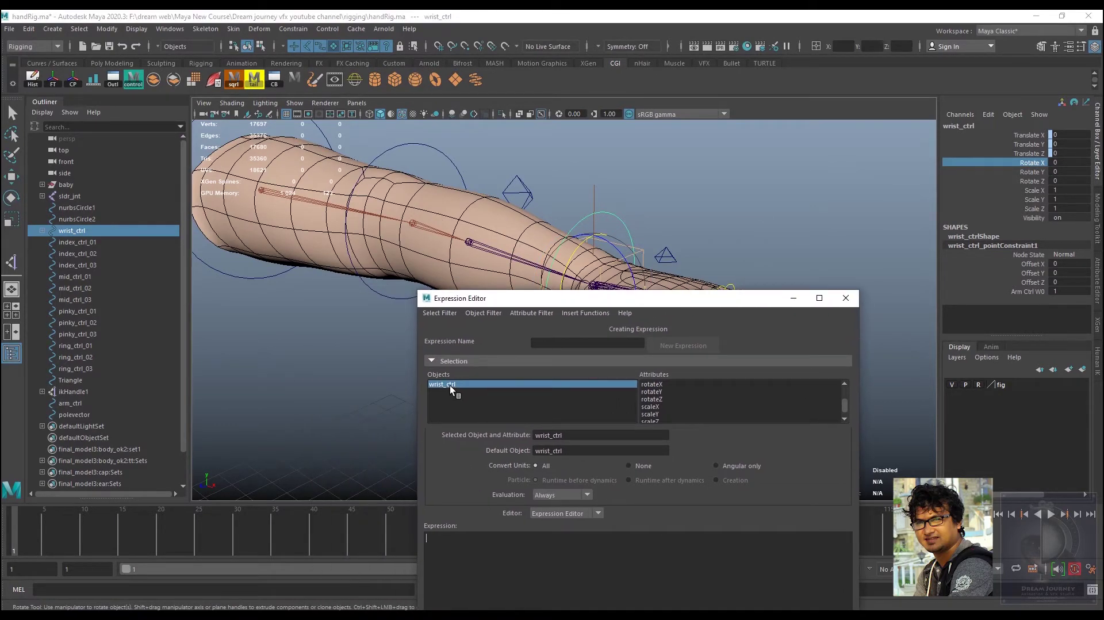
{"action": "left_click", "coordinate": [651, 384]}
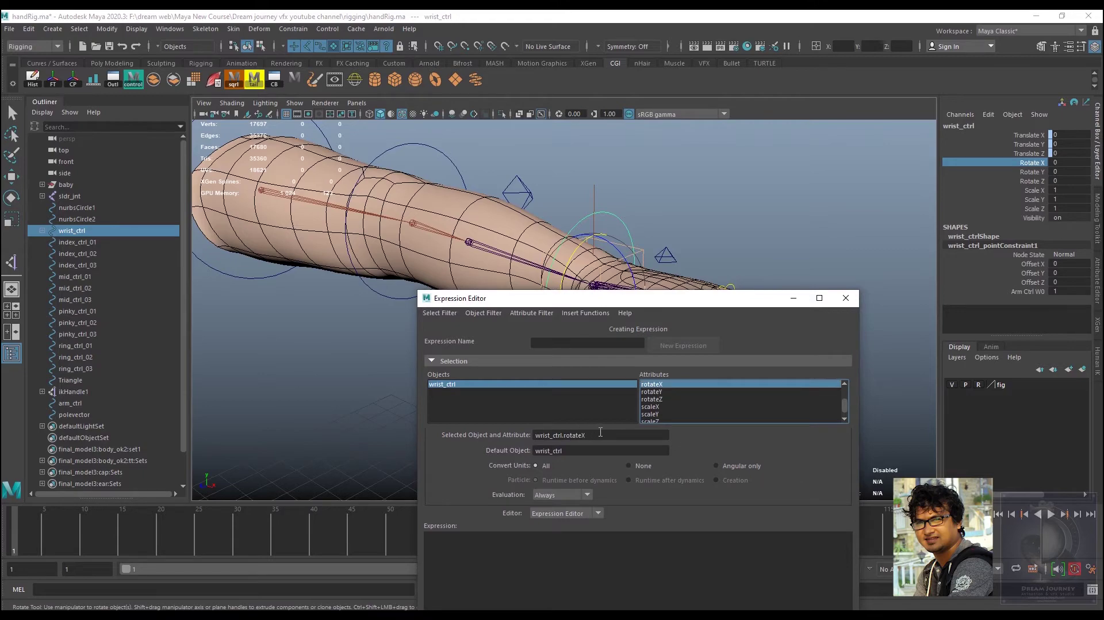
{"action": "left_click", "coordinate": [600, 433]}
{"action": "left_click_drag", "start_coordinate": [585, 435], "coordinate": [535, 435]}
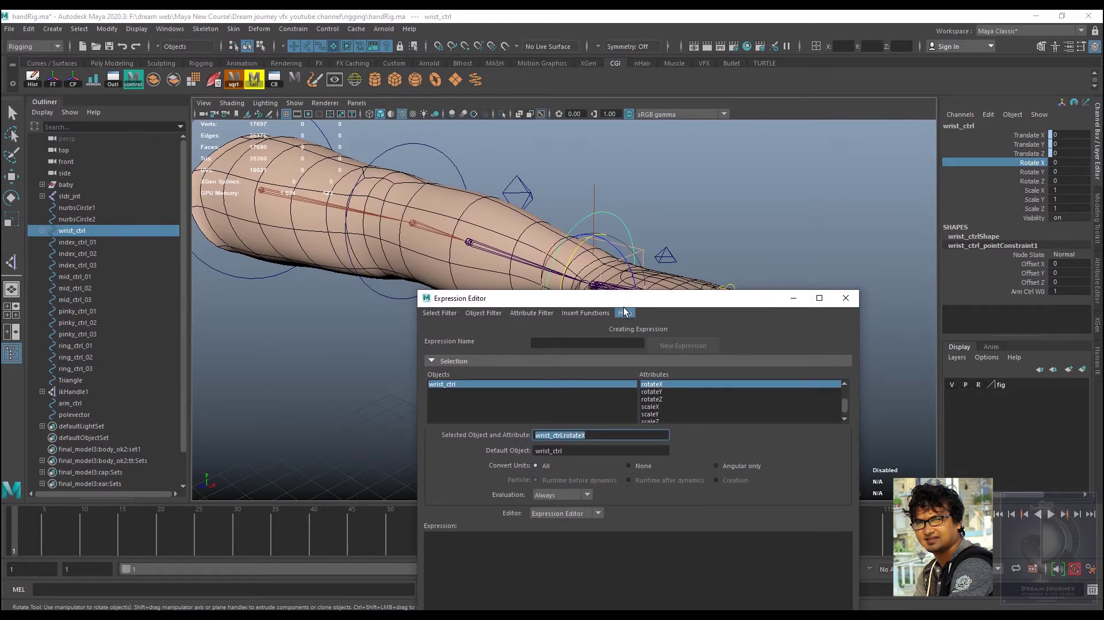
{"action": "left_click_drag", "start_coordinate": [632, 300], "coordinate": [665, 251]}
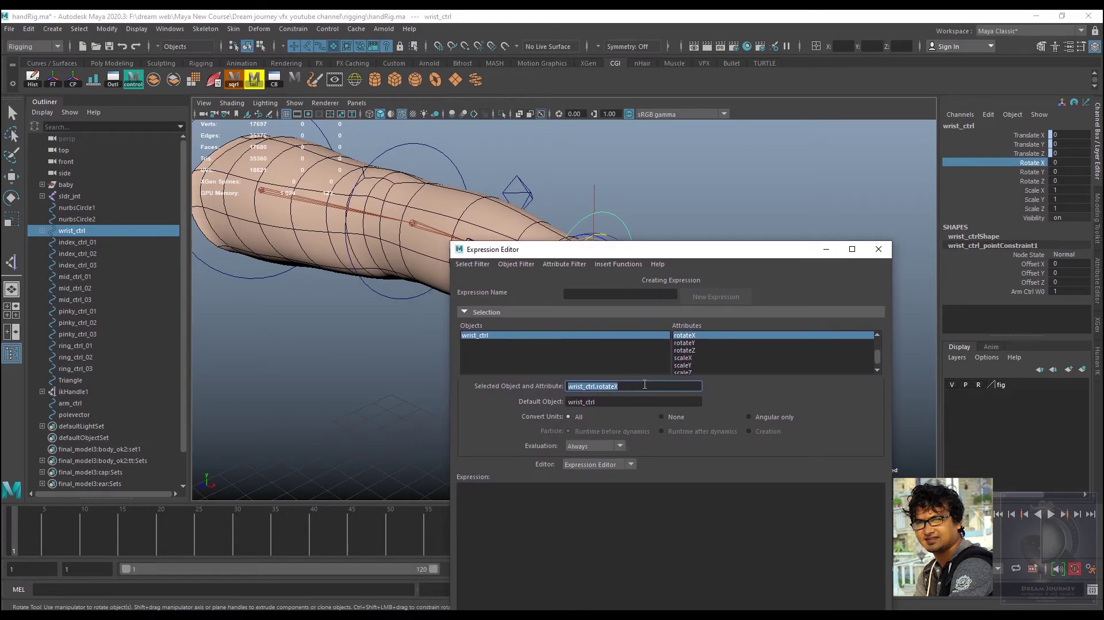
{"action": "left_click_drag", "start_coordinate": [640, 387], "coordinate": [683, 203]}
Finish the Notepad line 'wrist_orient_jnt.rotateX = wrist_ctrl.rotateX', copy it, and restore Maya
{"action": "left_click", "coordinate": [1035, 16]}
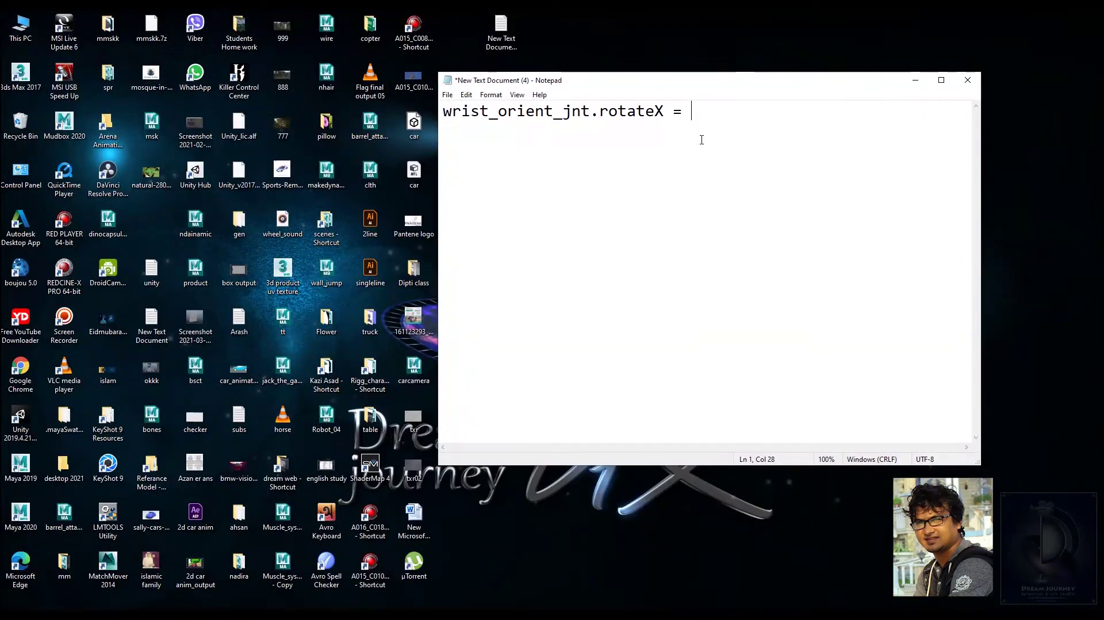
{"action": "key", "text": "ctrl+v"}
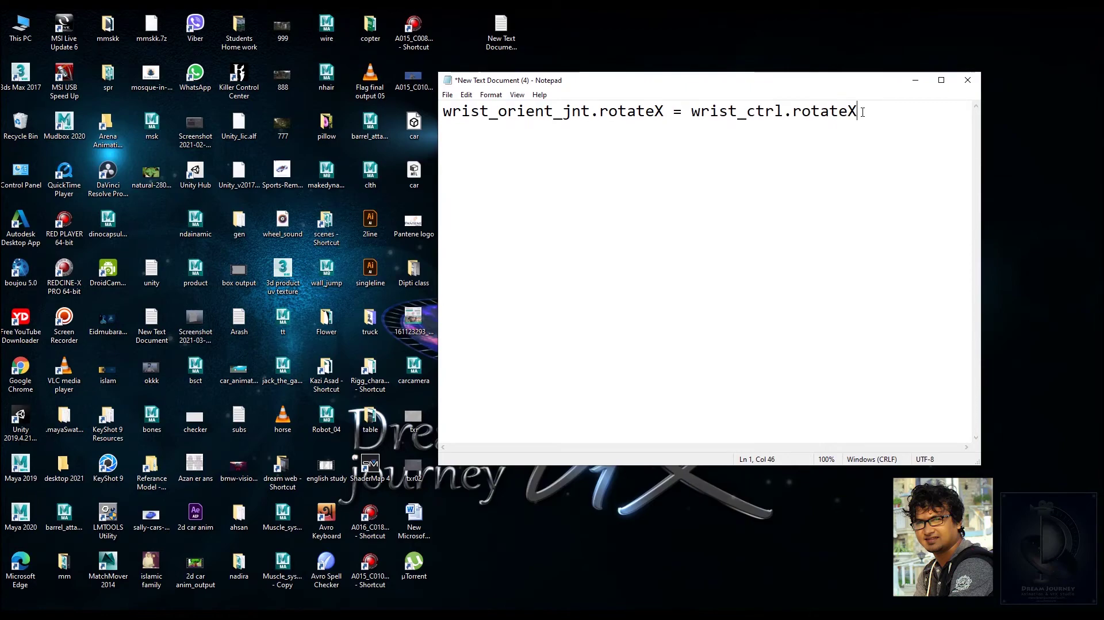
{"action": "left_click_drag", "start_coordinate": [862, 112], "coordinate": [443, 112]}
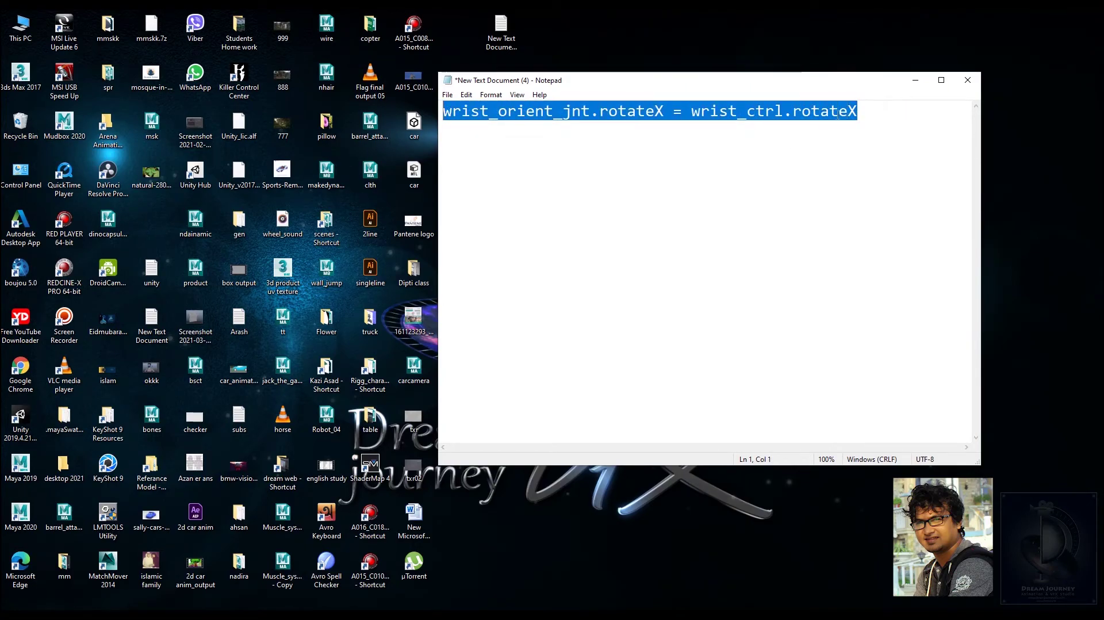
{"action": "left_click", "coordinate": [466, 95]}
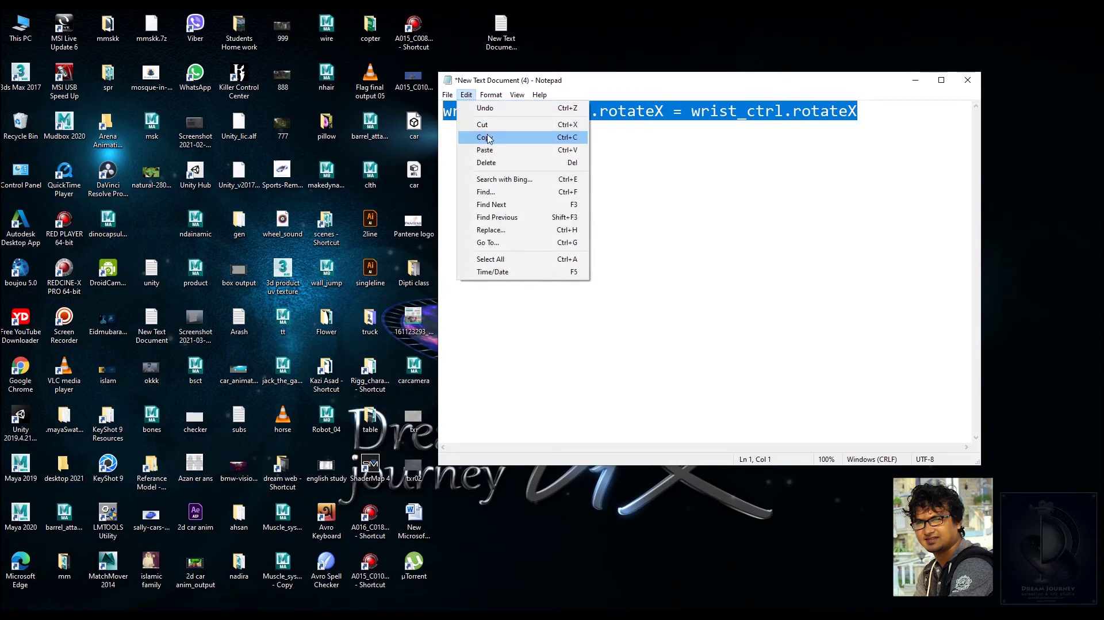
{"action": "left_click", "coordinate": [486, 138]}
{"action": "left_click", "coordinate": [916, 80]}
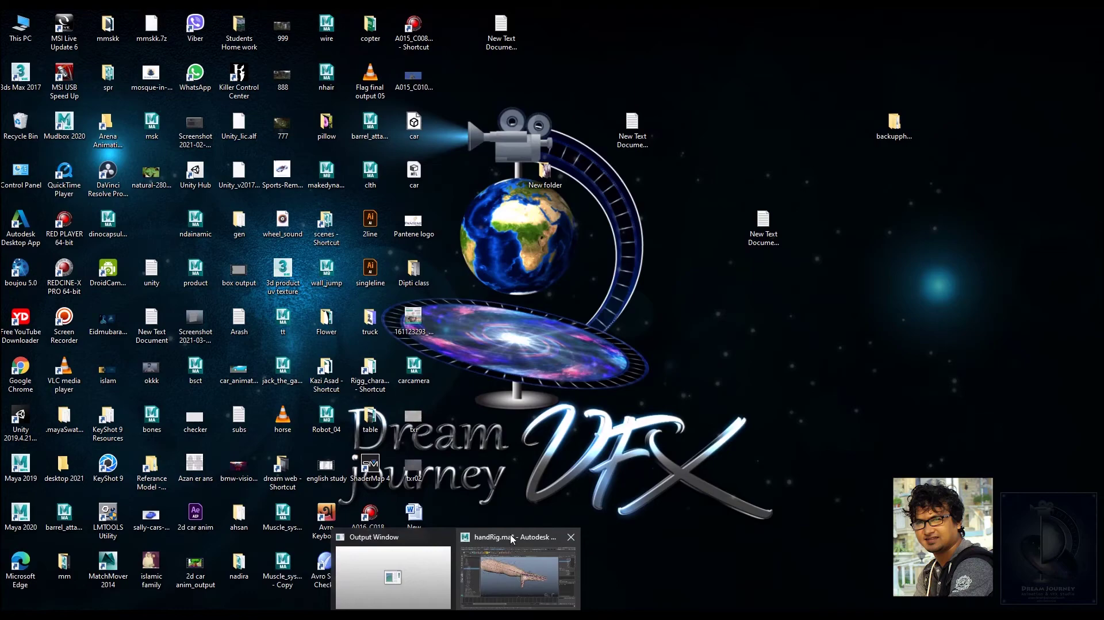
{"action": "left_click", "coordinate": [513, 547]}
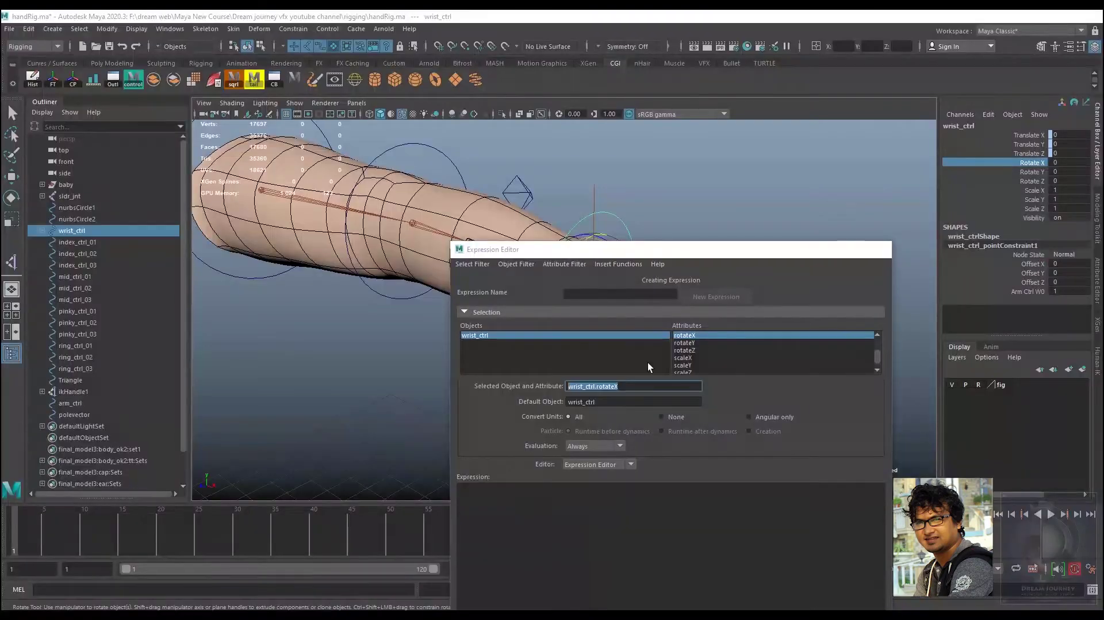
Paste the line, append '* 0.3;', and create expression1
{"action": "left_click", "coordinate": [500, 518]}
{"action": "key", "text": "ctrl+v"}
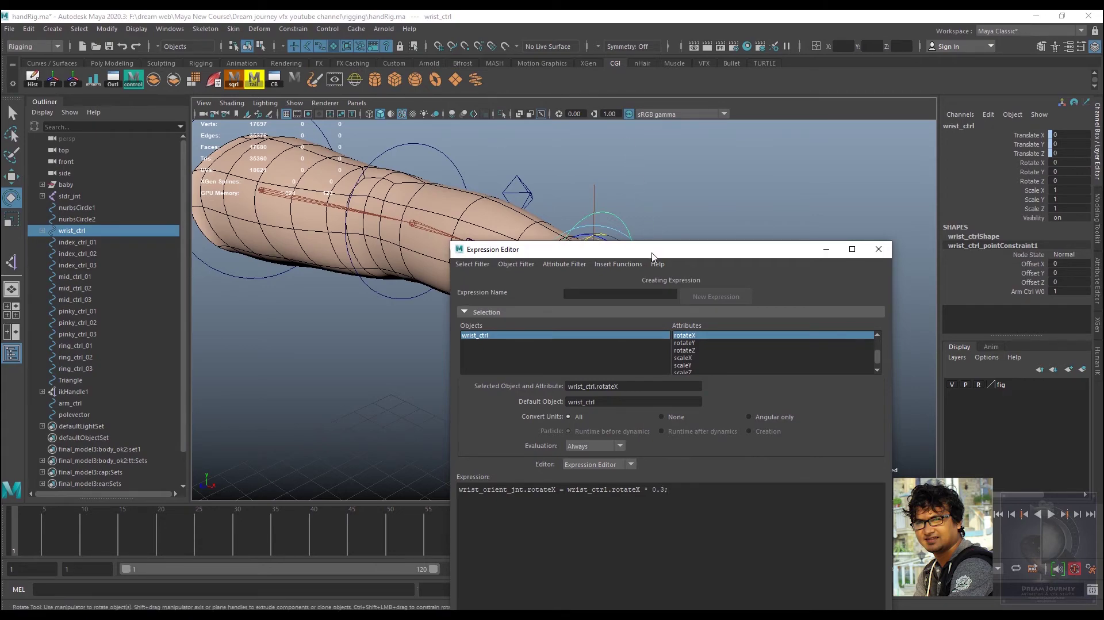
{"action": "left_click_drag", "start_coordinate": [652, 256], "coordinate": [753, 132]}
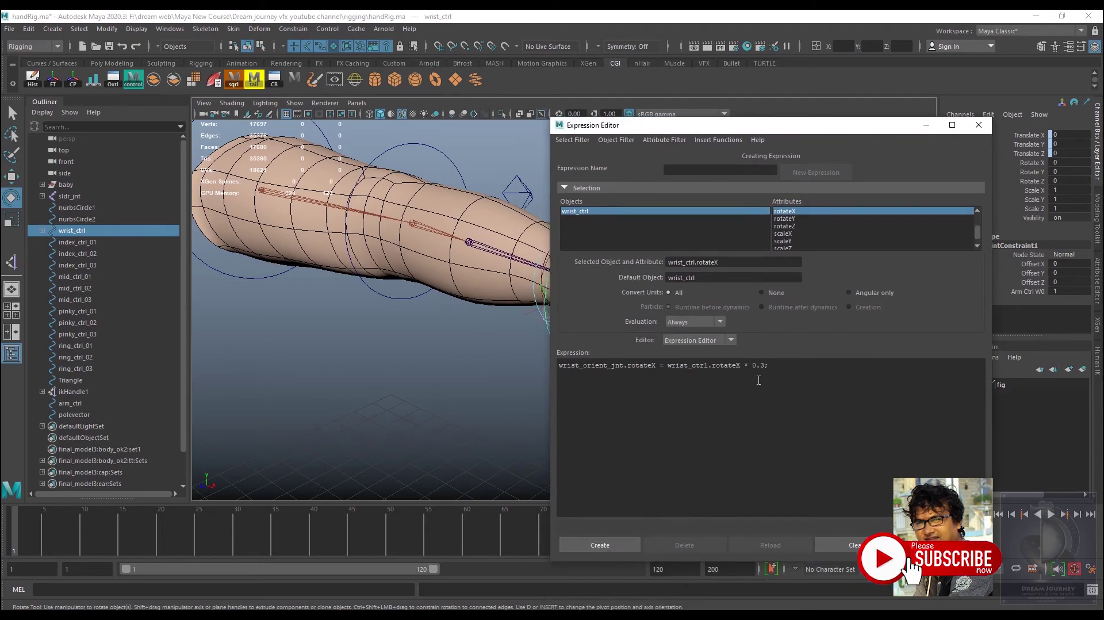
{"action": "left_click", "coordinate": [778, 363]}
{"action": "left_click", "coordinate": [602, 541]}
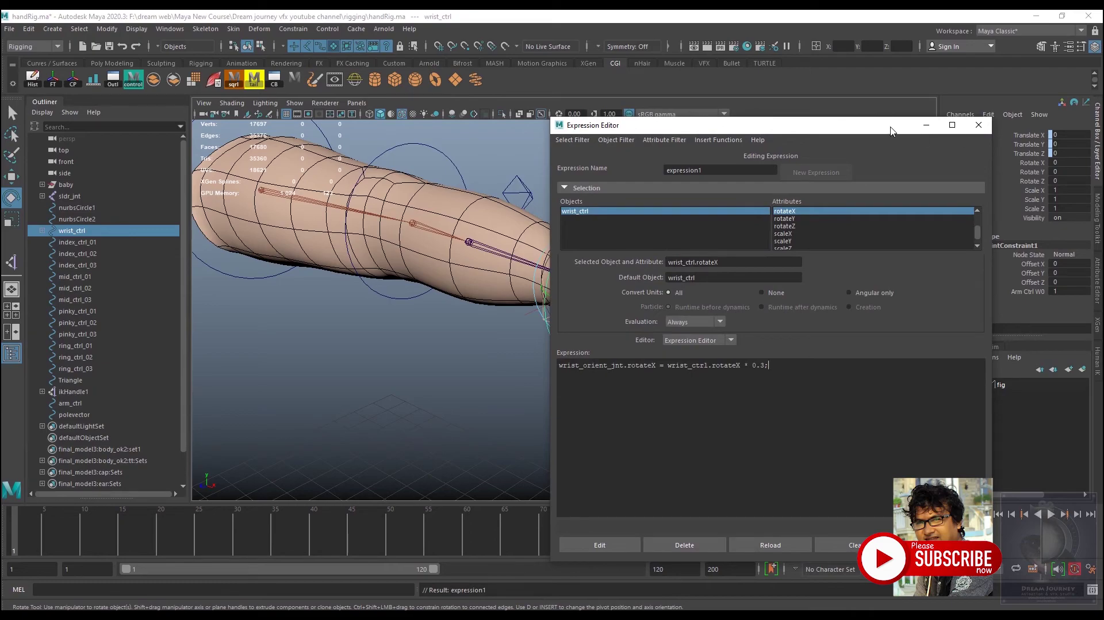
{"action": "left_click_drag", "start_coordinate": [890, 131], "coordinate": [607, 127]}
Close the Expression Editor, test-rotate wrist_ctrl in X to check the forearm twist, then undo
{"action": "left_click", "coordinate": [681, 540]}
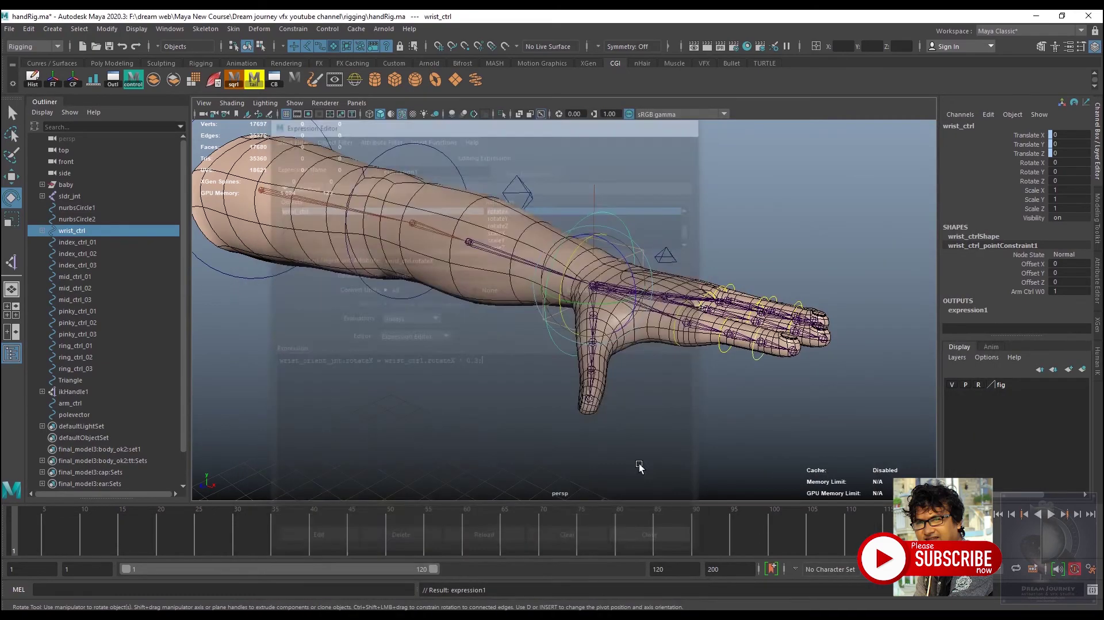
{"action": "left_click_drag", "start_coordinate": [639, 464], "coordinate": [719, 196], "text": "alt"}
{"action": "left_click", "coordinate": [724, 187]}
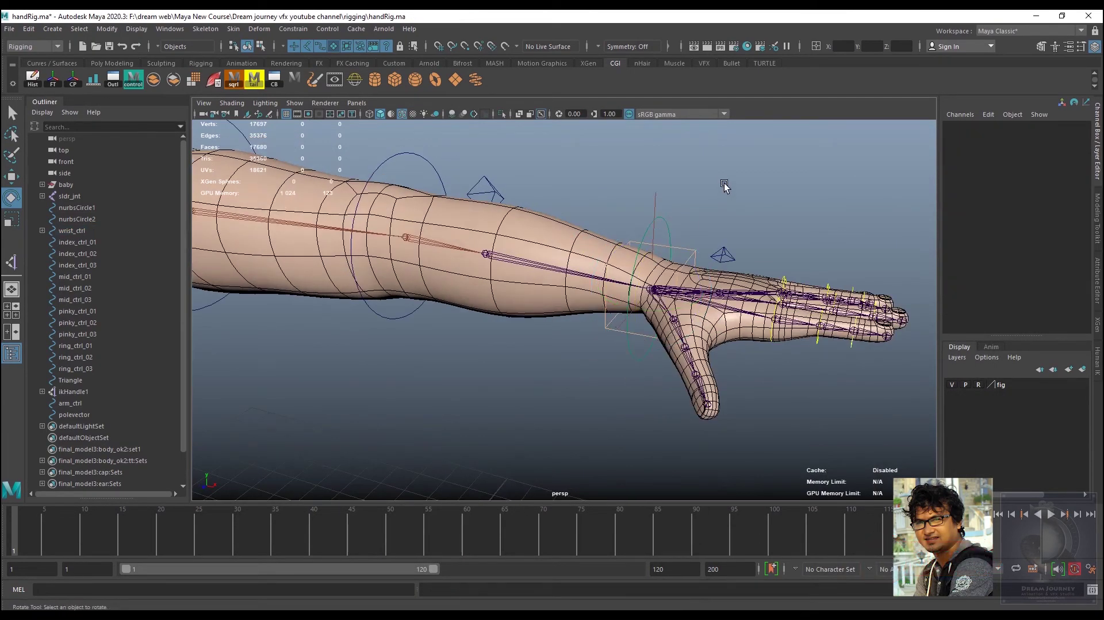
{"action": "left_click", "coordinate": [667, 225]}
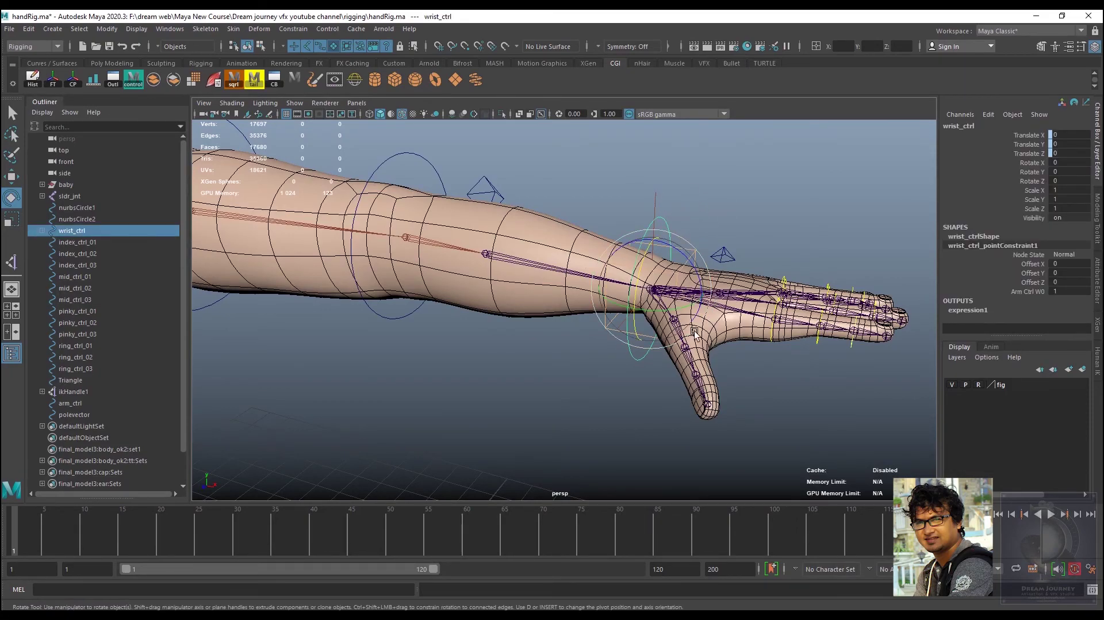
{"action": "mouse_move", "coordinate": [693, 333]}
{"action": "left_mouse_down", "text": "alt"}
{"action": "mouse_move", "coordinate": [641, 368]}
{"action": "mouse_move", "coordinate": [627, 302]}
{"action": "left_mouse_up", "text": "alt"}
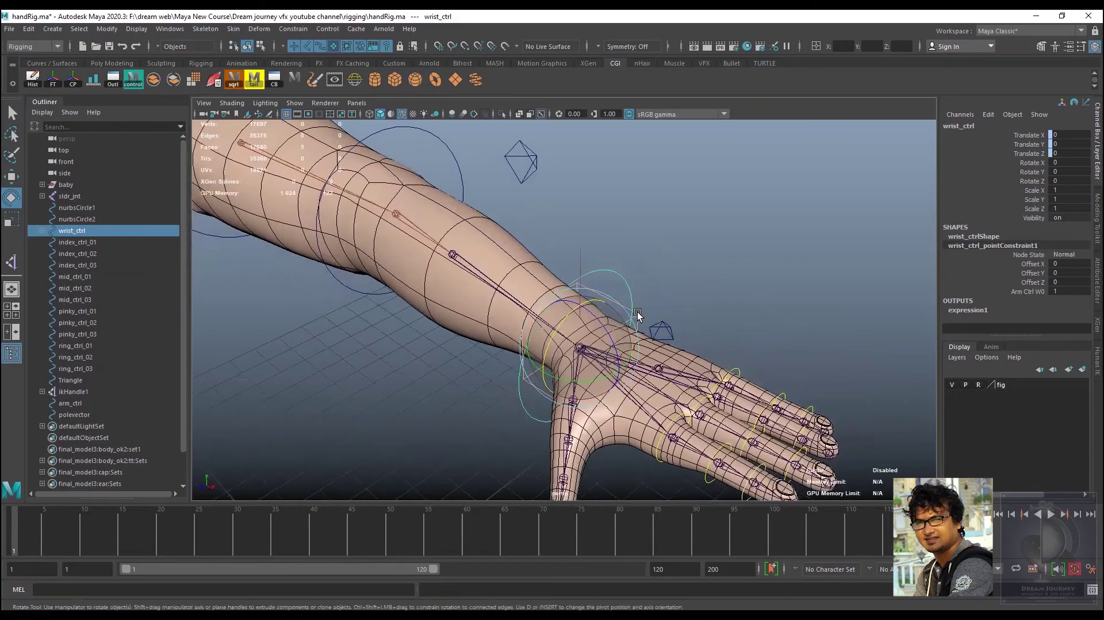
{"action": "scroll", "coordinate": [552, 332], "scroll_direction": "up", "scroll_amount": 3}
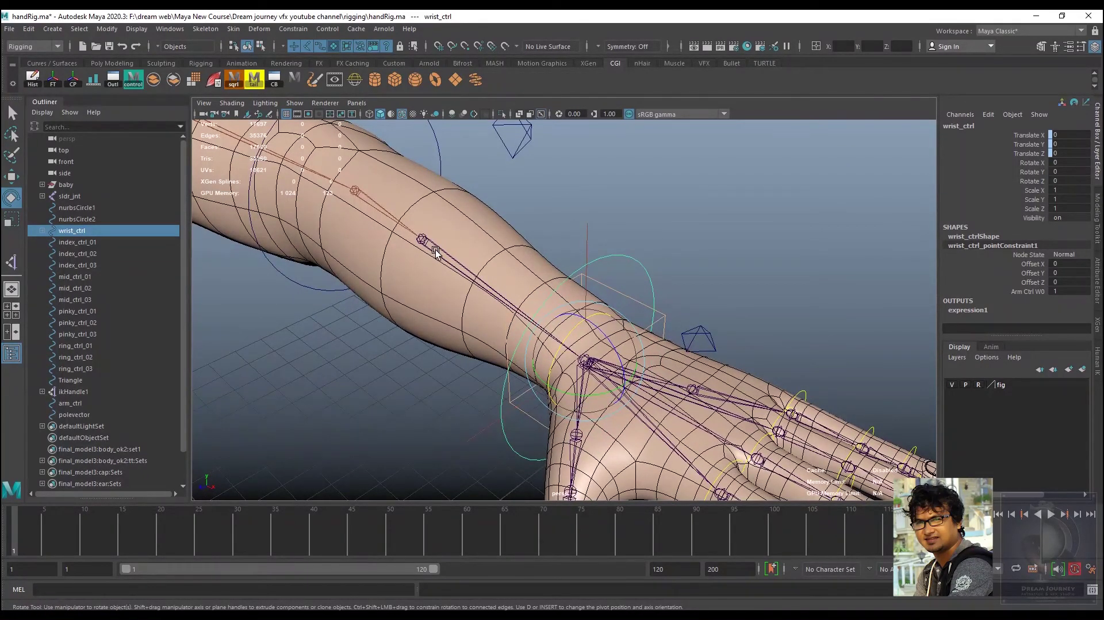
{"action": "mouse_move", "coordinate": [569, 336]}
{"action": "left_mouse_down"}
{"action": "mouse_move", "coordinate": [515, 367]}
{"action": "mouse_move", "coordinate": [586, 338]}
{"action": "mouse_move", "coordinate": [625, 352]}
{"action": "left_mouse_up"}
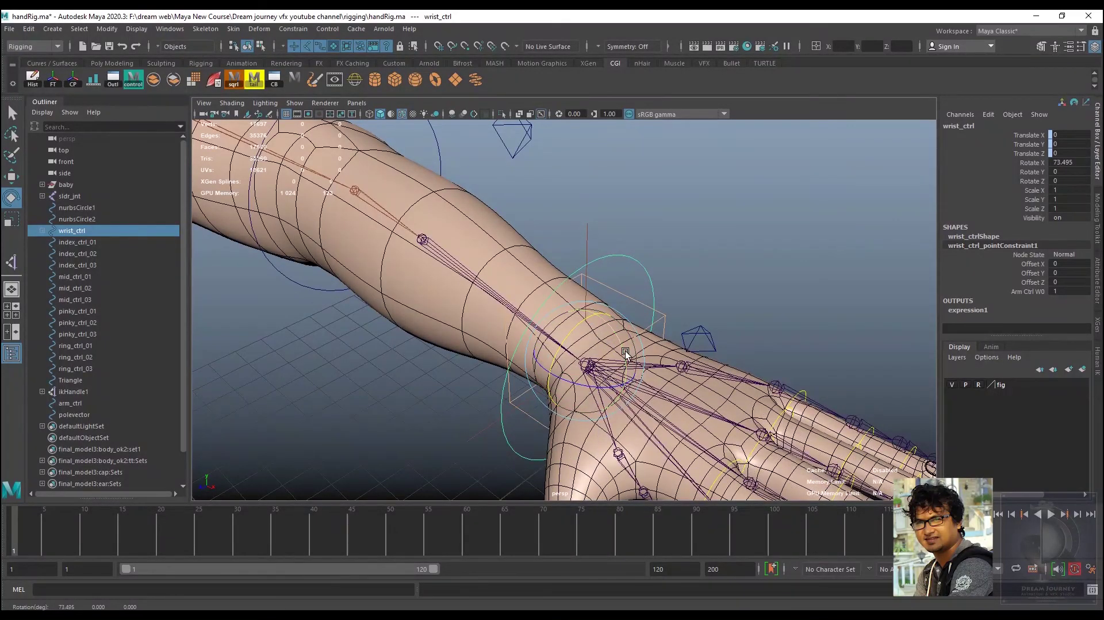
{"action": "key", "text": "ctrl+z"}
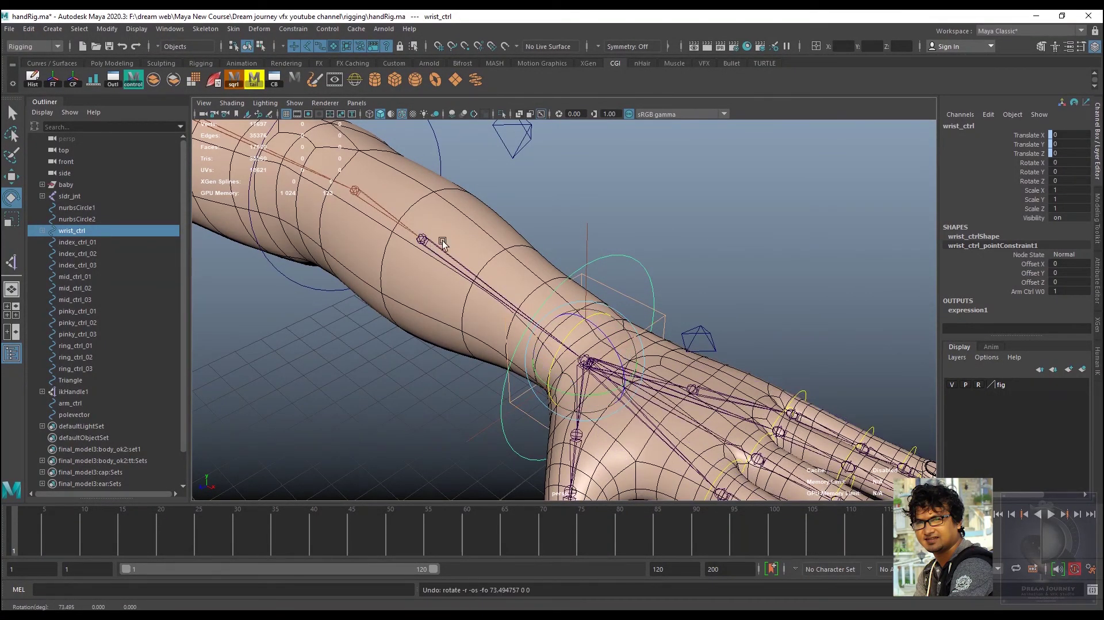
Recheck the hand from a three-quarter view, return wrist_ctrl to 0 rotation, and deselect
{"action": "left_click_drag", "start_coordinate": [654, 255], "coordinate": [672, 299], "text": "alt"}
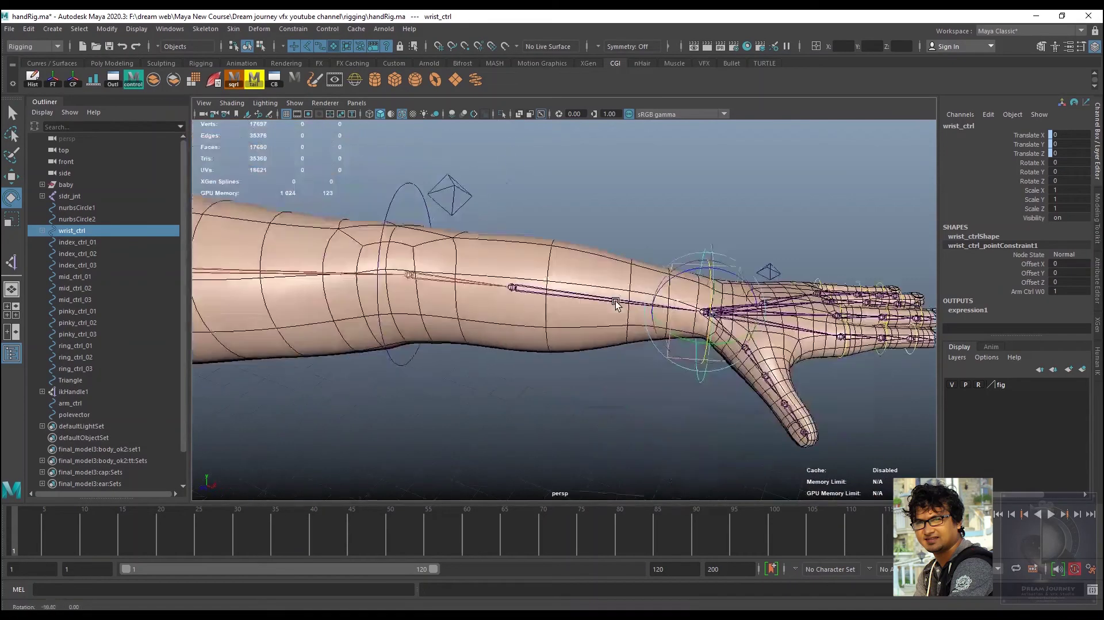
{"action": "scroll", "coordinate": [671, 299], "scroll_direction": "up", "scroll_amount": 3}
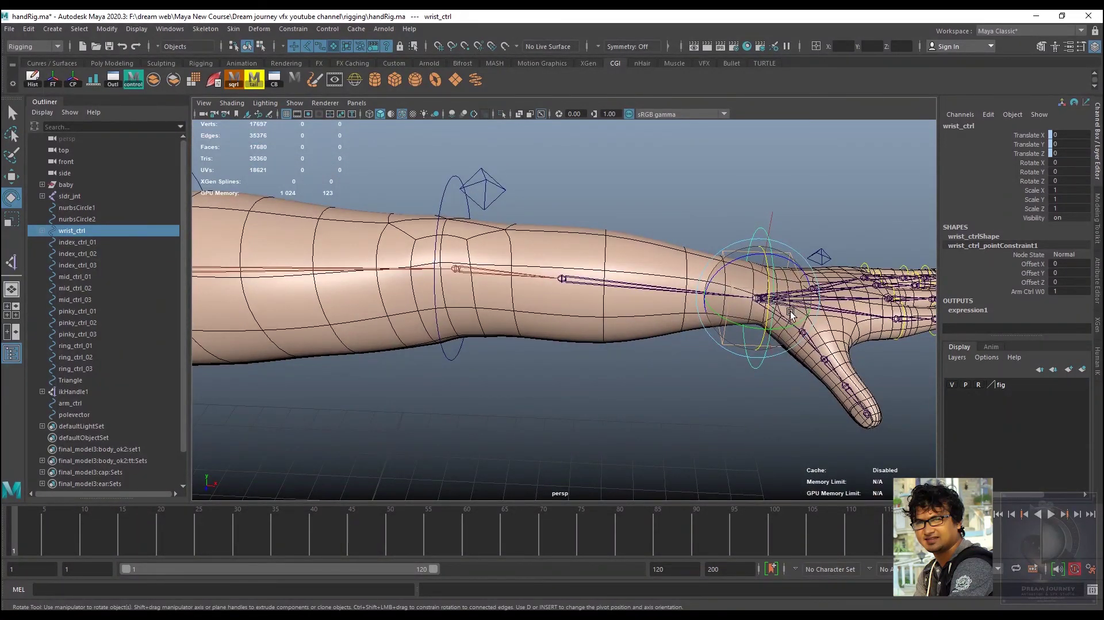
{"action": "mouse_move", "coordinate": [806, 313]}
{"action": "left_mouse_down", "text": "alt"}
{"action": "mouse_move", "coordinate": [673, 306]}
{"action": "mouse_move", "coordinate": [610, 327]}
{"action": "mouse_move", "coordinate": [630, 316]}
{"action": "left_mouse_up", "text": "alt"}
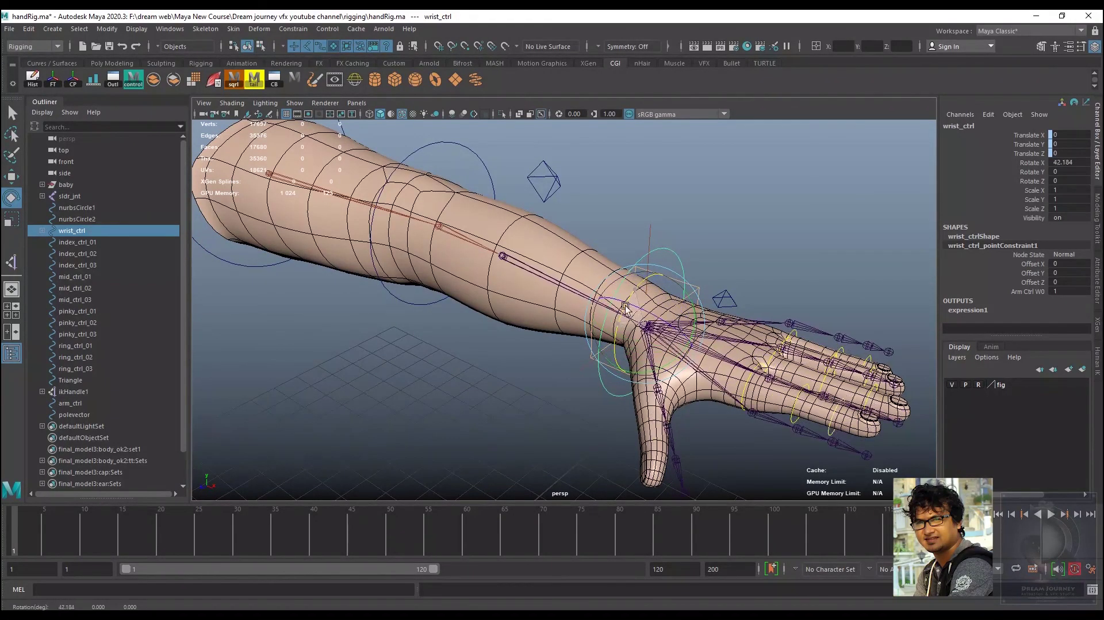
{"action": "key", "text": "ctrl+z"}
{"action": "left_click_drag", "start_coordinate": [505, 274], "coordinate": [562, 288], "text": "alt"}
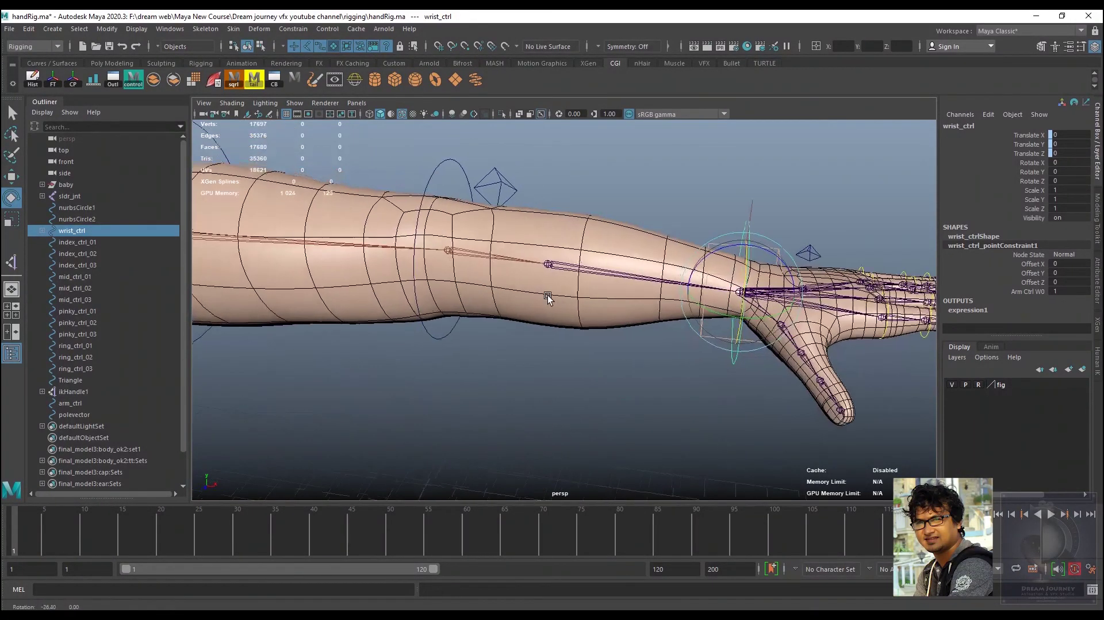
{"action": "left_click", "coordinate": [563, 290]}
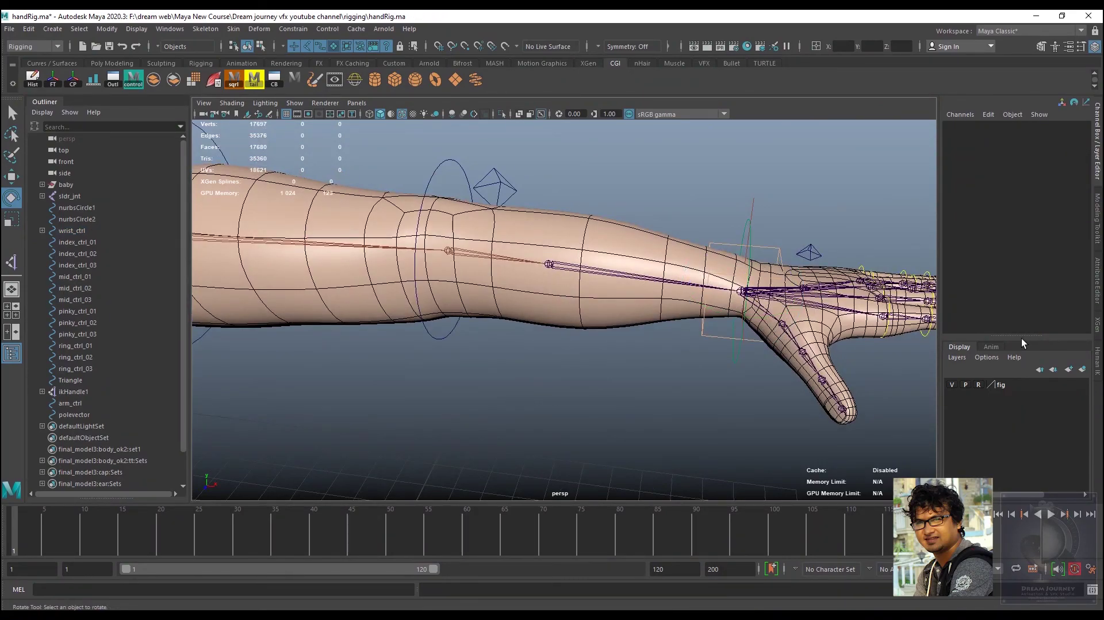